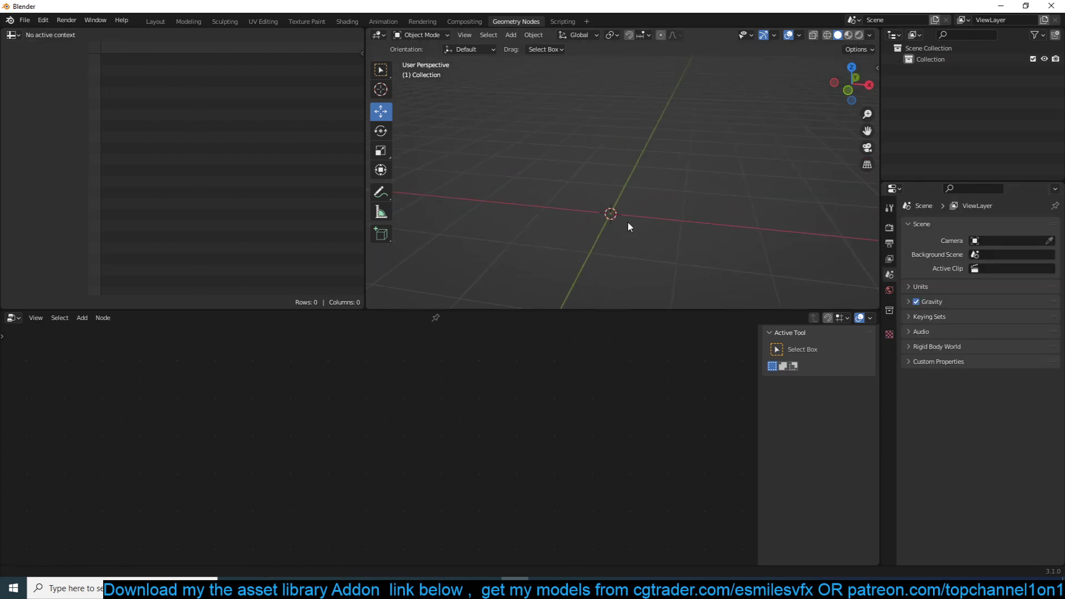
Add a plane mesh at the world origin.
key("shift+a")
left_click(674, 220)
middle_click_drag(664, 230, 691, 230)
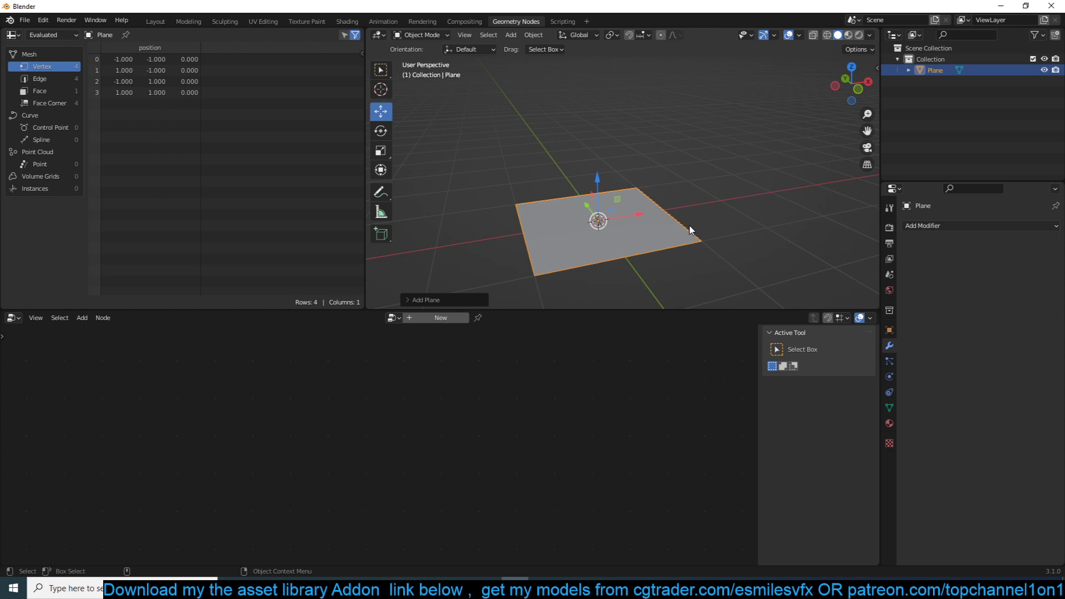
Subdivide the whole plane four times in Edit Mode, and return to Object Mode.
right_click(734, 170)
left_click(734, 170)
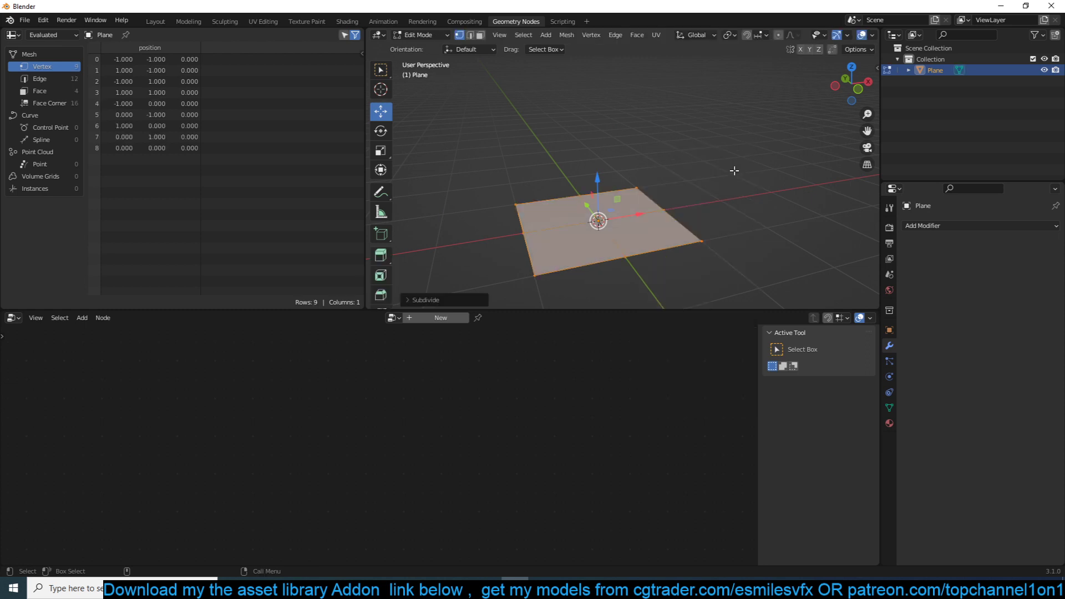
key("Tab")
right_click(734, 170)
left_click(734, 171)
right_click(734, 170)
left_click(734, 170)
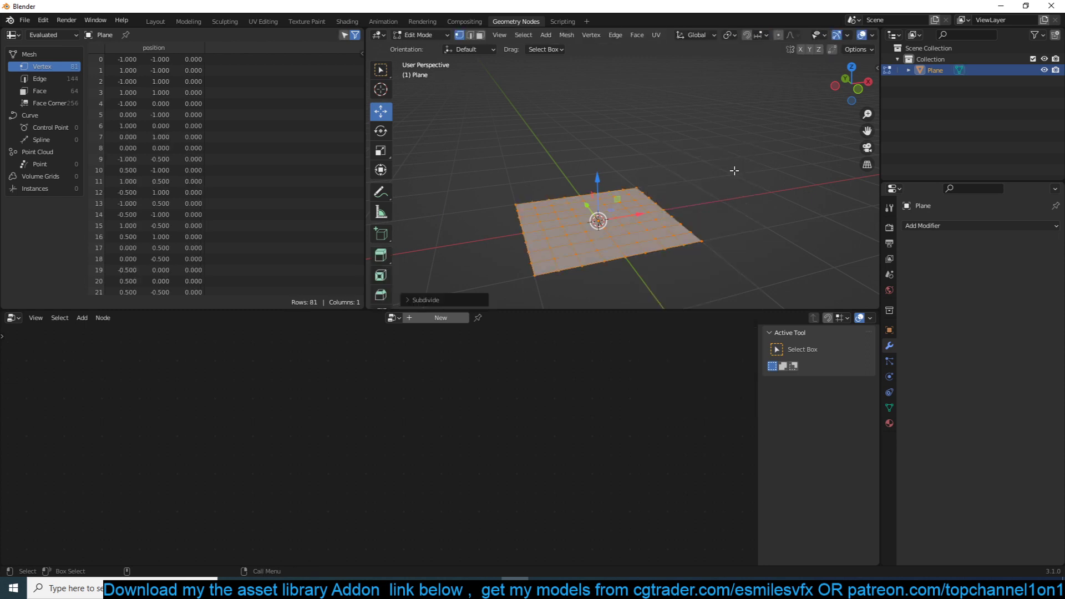
right_click(734, 170)
left_click(734, 171)
key("Tab")
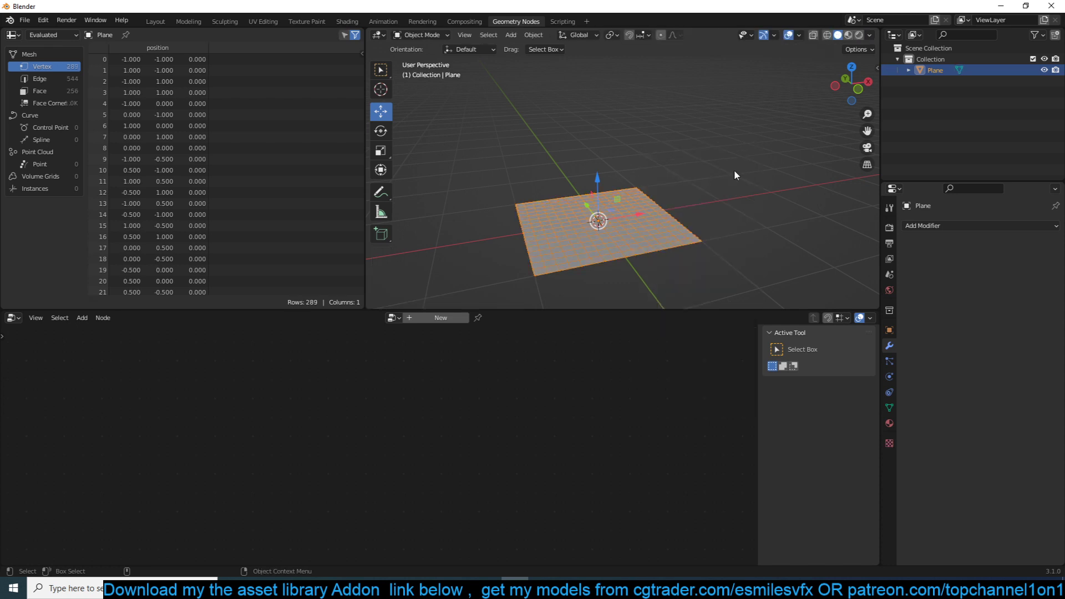
Add a Displace modifier to the subdivided plane.
middle_click_drag(737, 170, 649, 203)
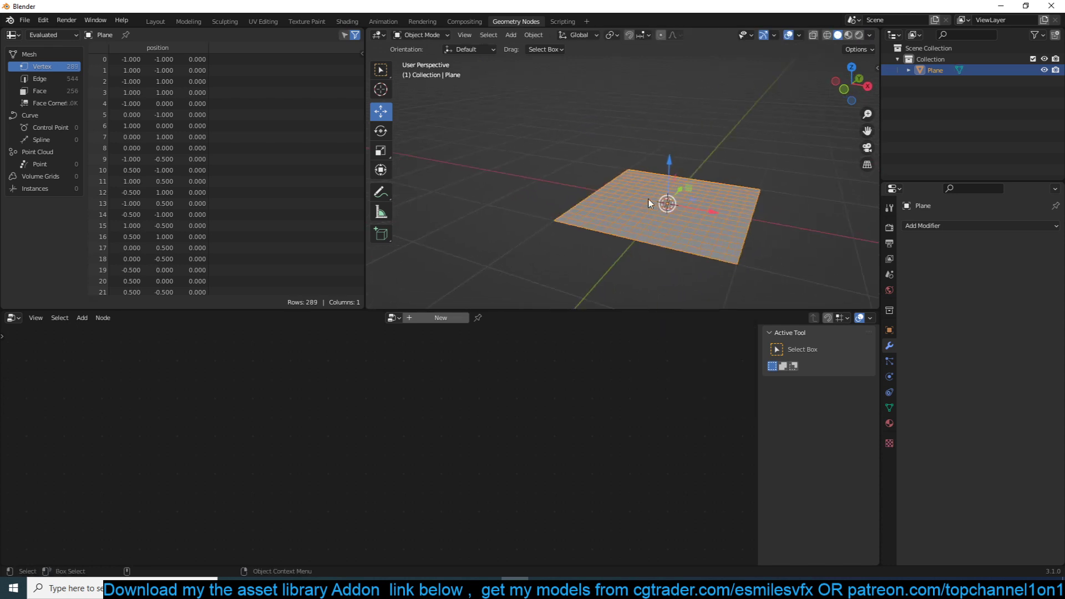
middle_click_drag(730, 216, 707, 223)
left_click(947, 227)
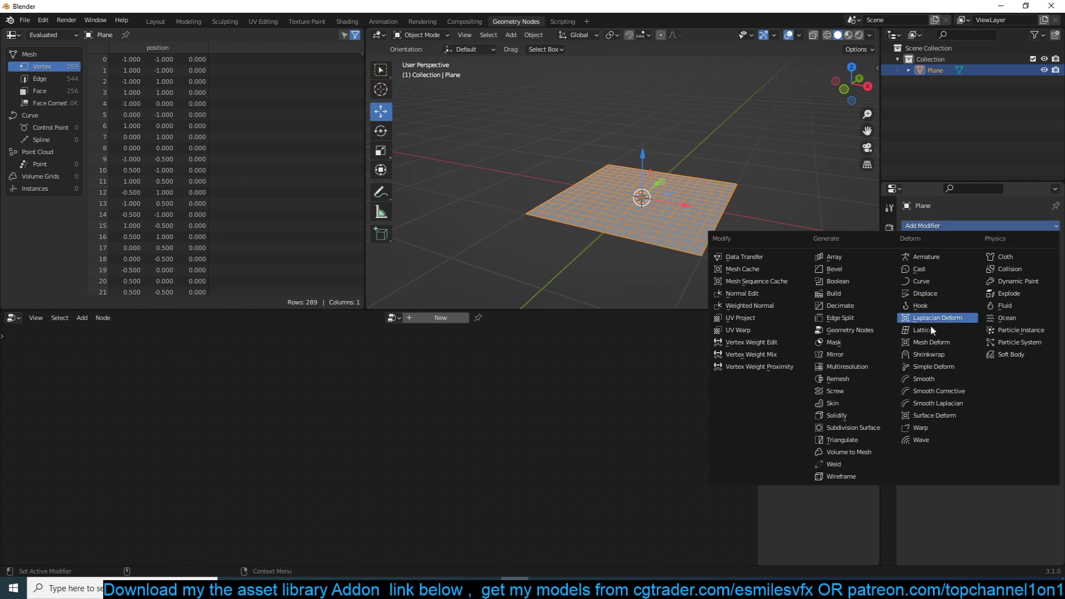
left_click(924, 294)
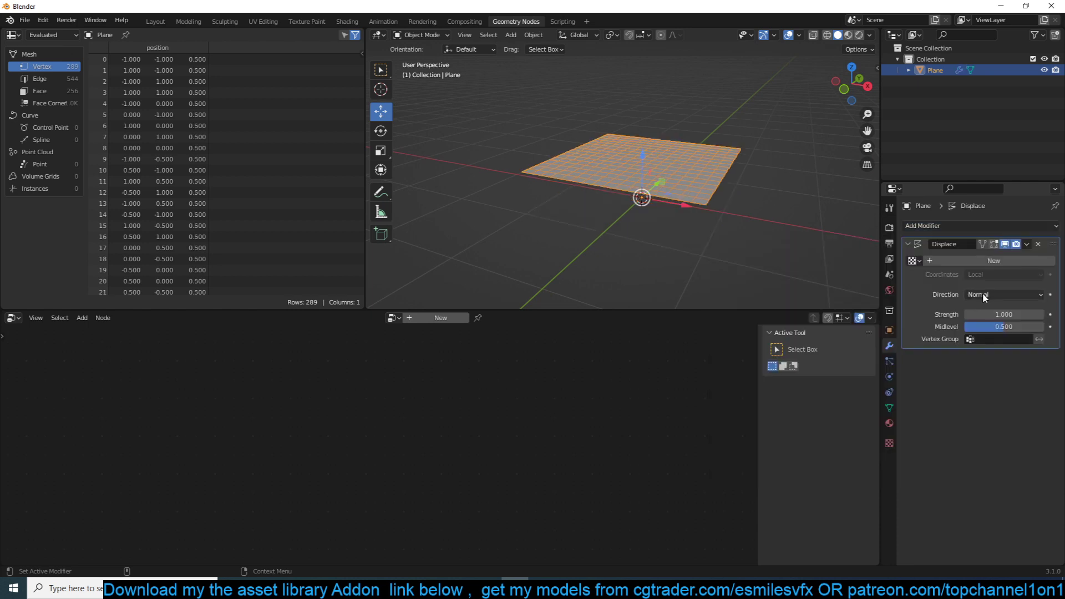
Create a new texture for the Displace modifier and set its type to Clouds.
left_click(1022, 261)
left_click(1034, 261)
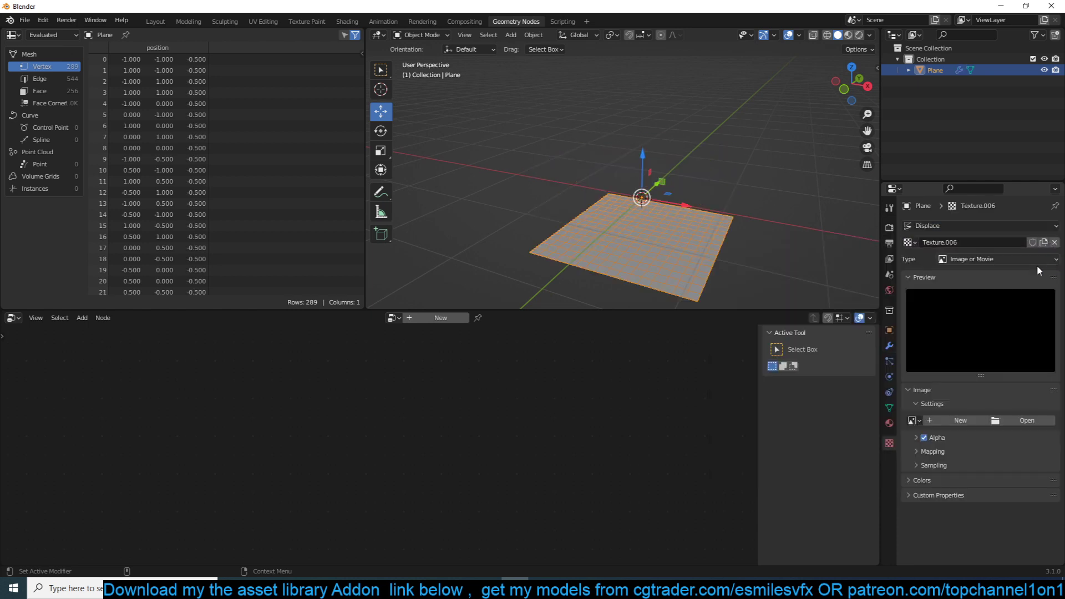
left_click(1001, 259)
left_click(980, 302)
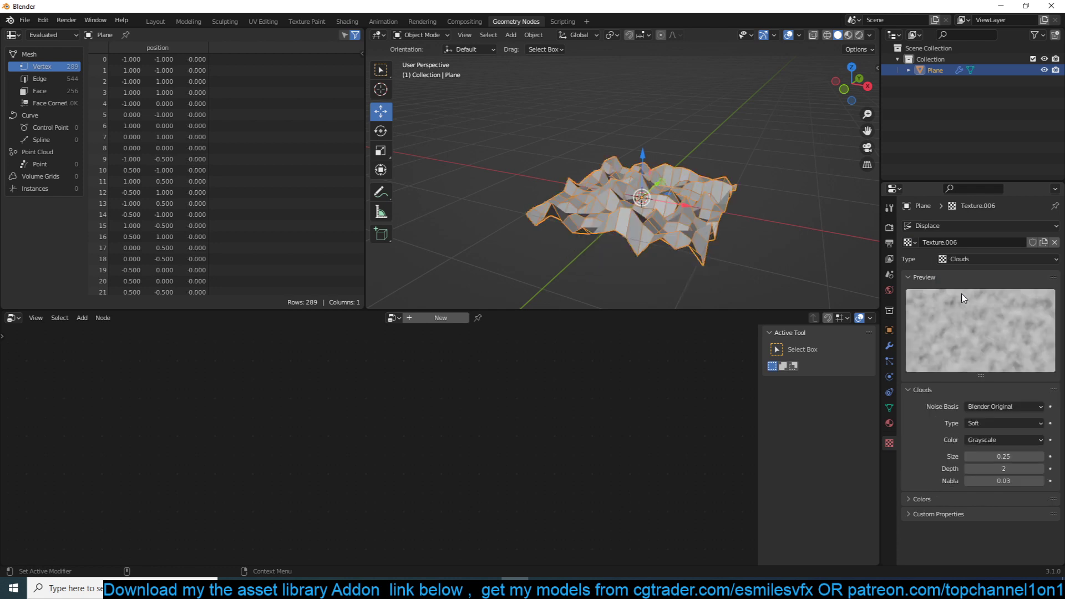
Move the displaced plane along the X axis away from the world origin.
middle_click_drag(821, 222, 658, 217)
scroll(710, 233, "up", 4)
left_click_drag(749, 218, 854, 229)
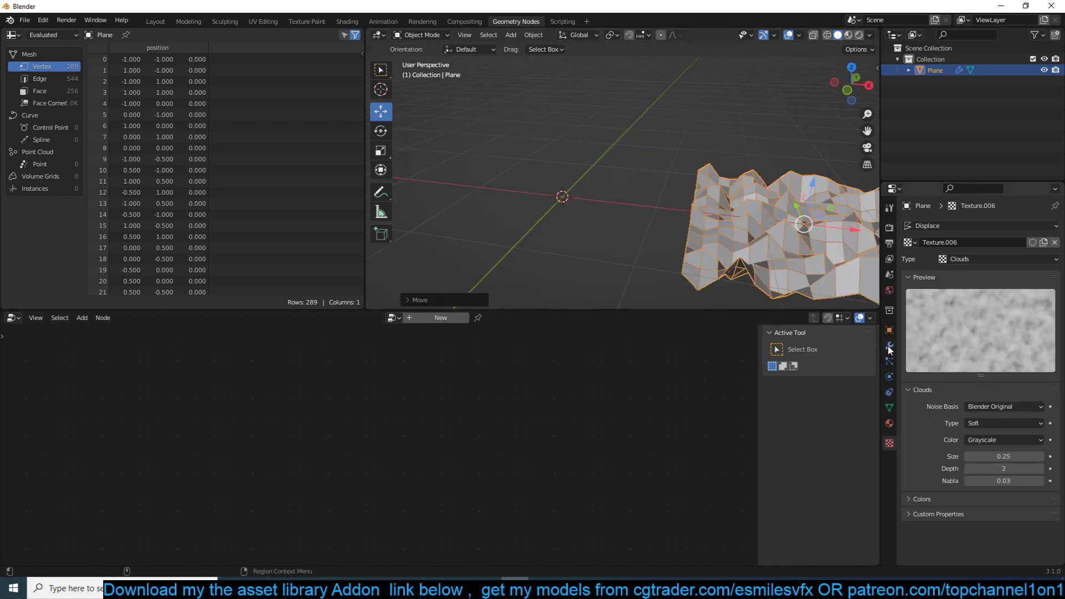
Try the X, Y, Z, Normal and RGB to XYZ directions of the plane's Displace modifier in turn.
left_click(890, 345)
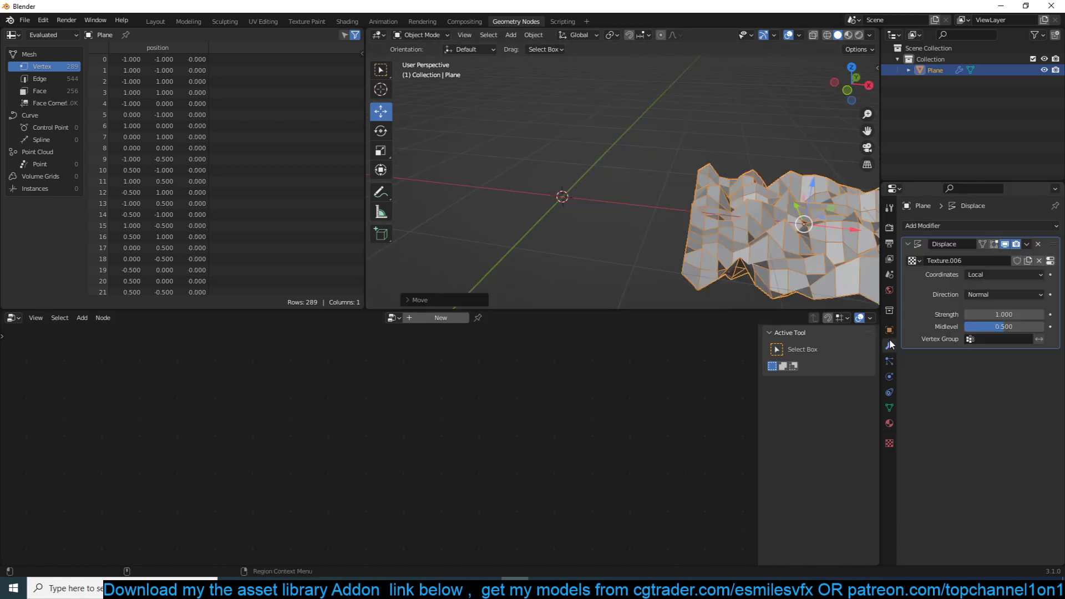
middle_click_drag(691, 289, 601, 273, "shift")
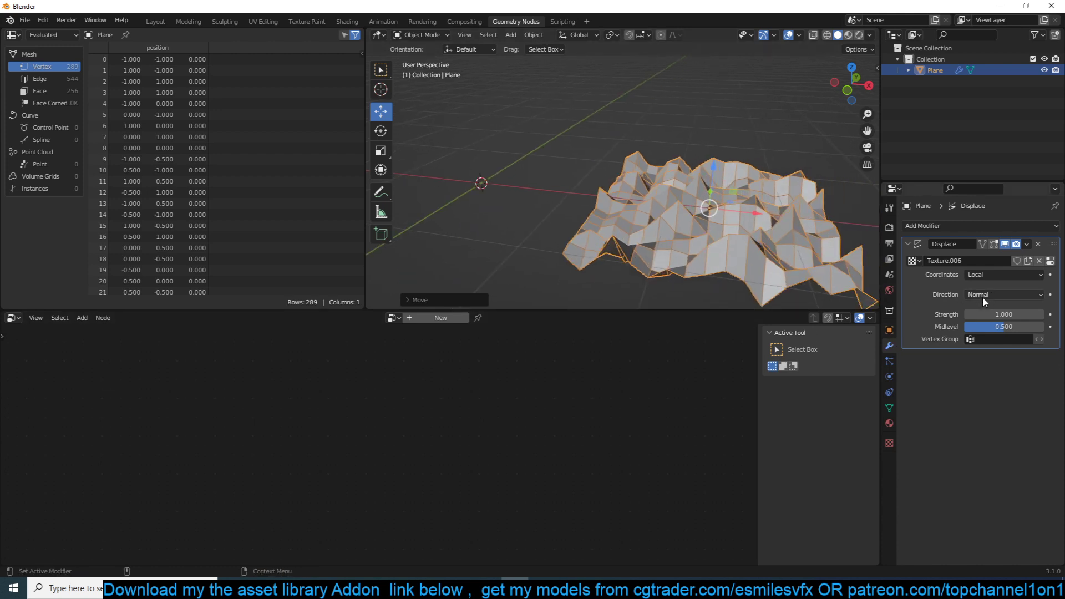
middle_click_drag(710, 213, 727, 176)
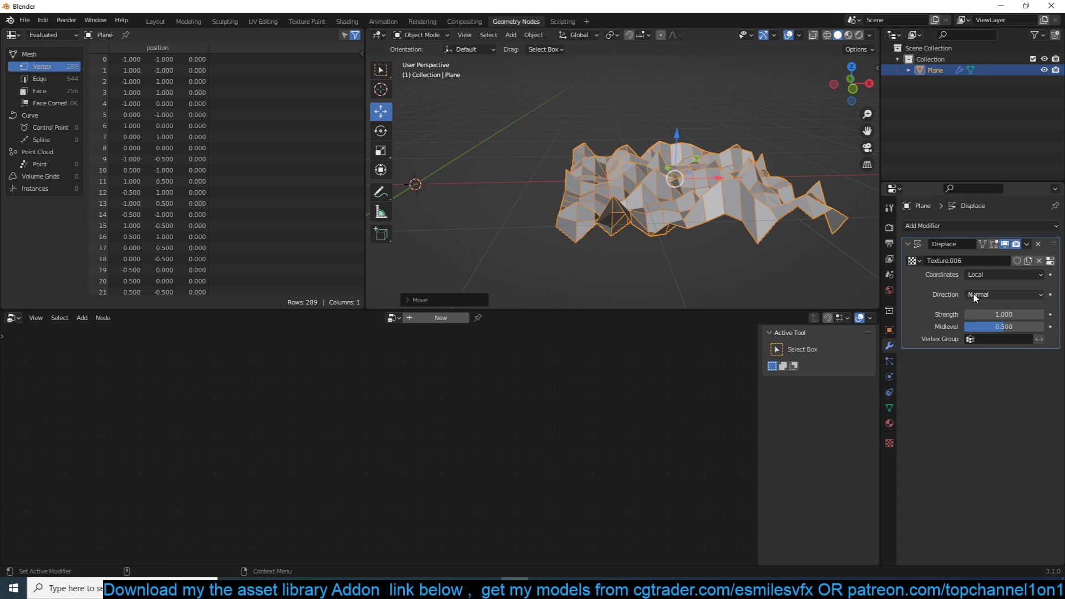
left_click(993, 295)
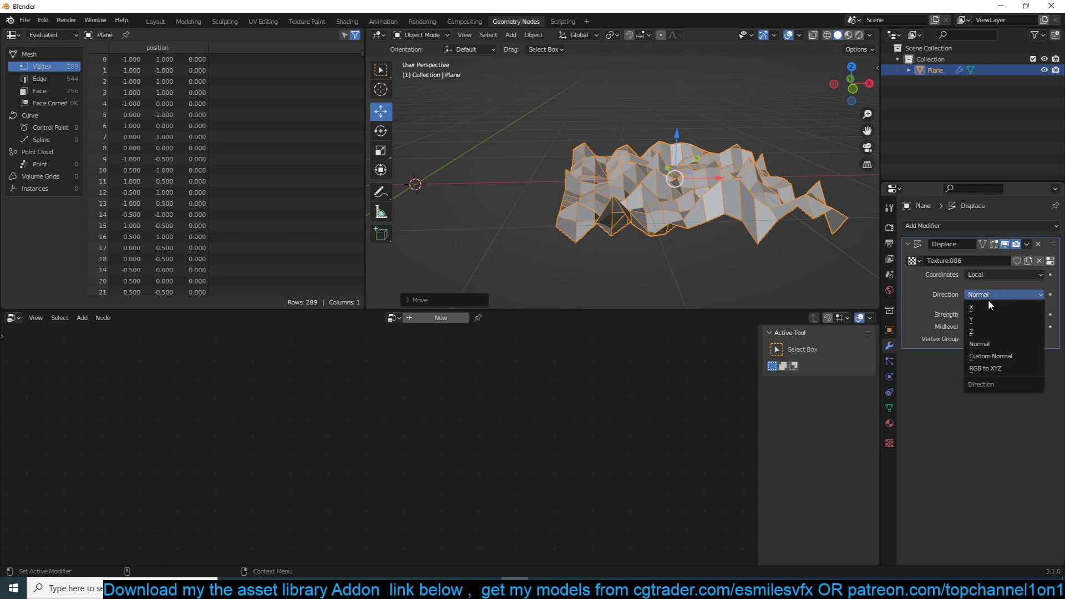
left_click(985, 307)
left_click(999, 294)
left_click(997, 319)
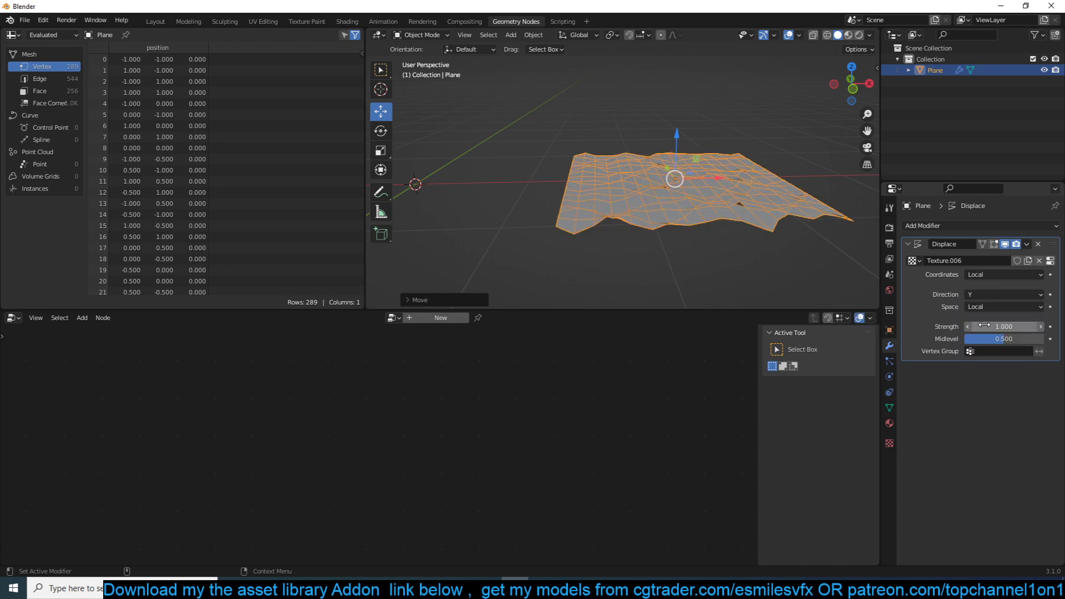
left_click(1000, 296)
left_click(993, 331)
left_click(1006, 291)
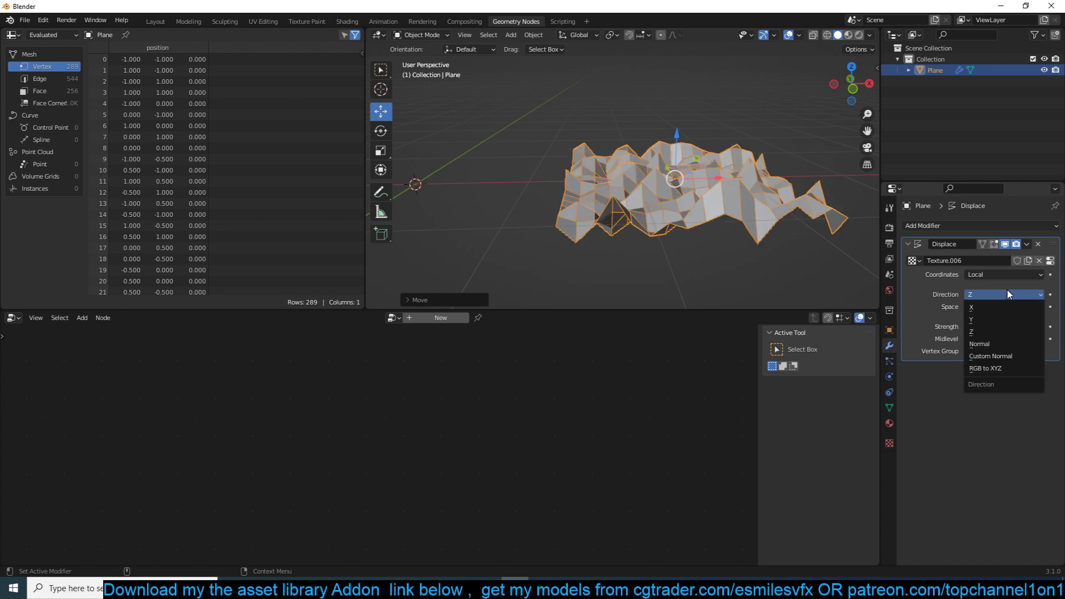
left_click(993, 344)
left_click(1007, 294)
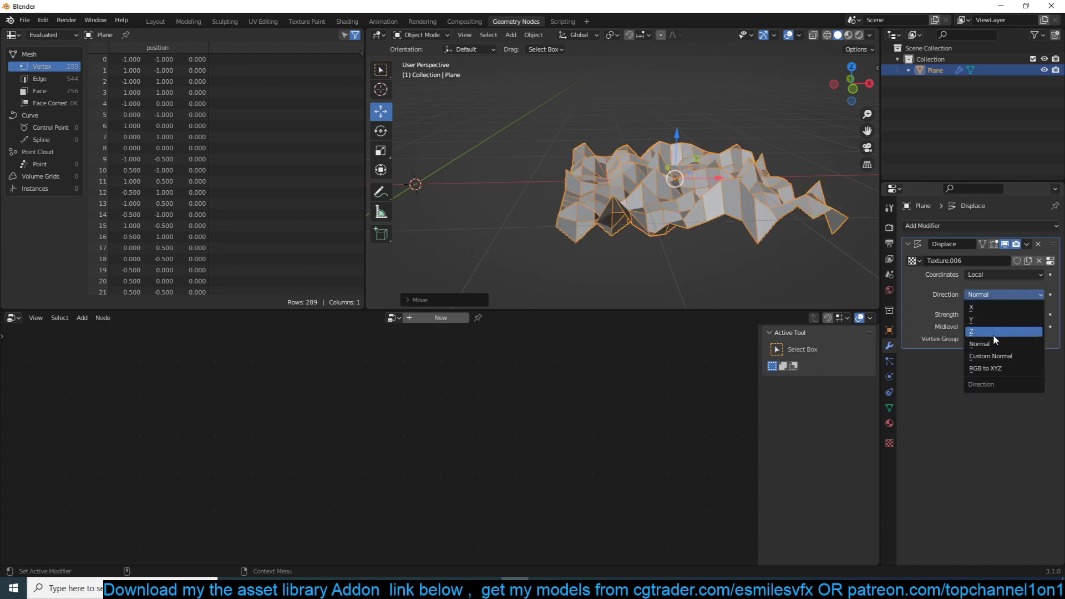
left_click(992, 370)
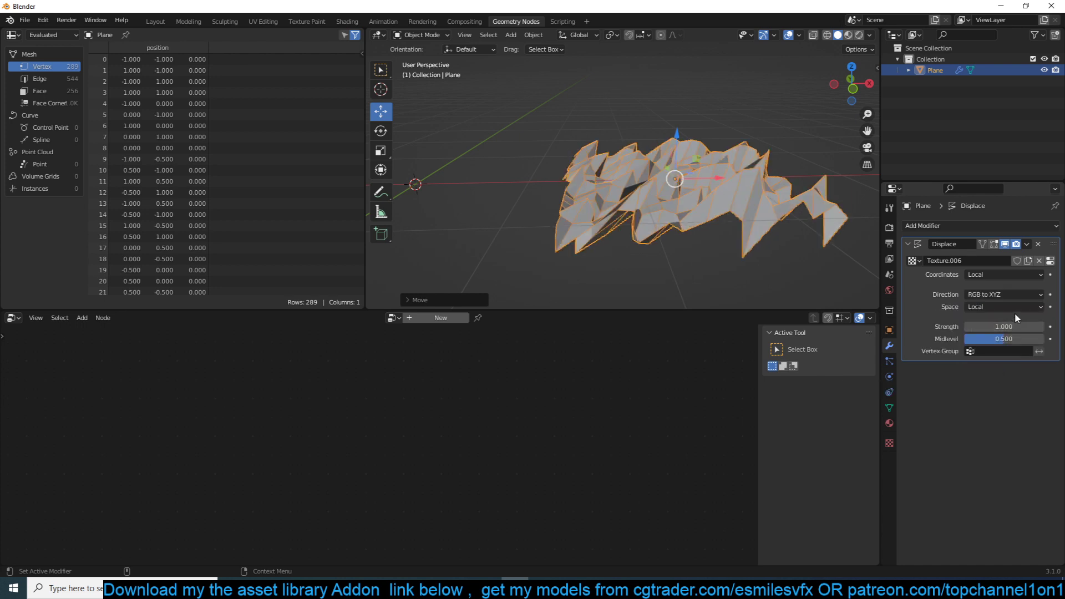
Shift the displaced plane farther along the X axis and set its Displace direction to Normal.
middle_click_drag(614, 221, 731, 222)
key("g")
key("x")
left_click(733, 204)
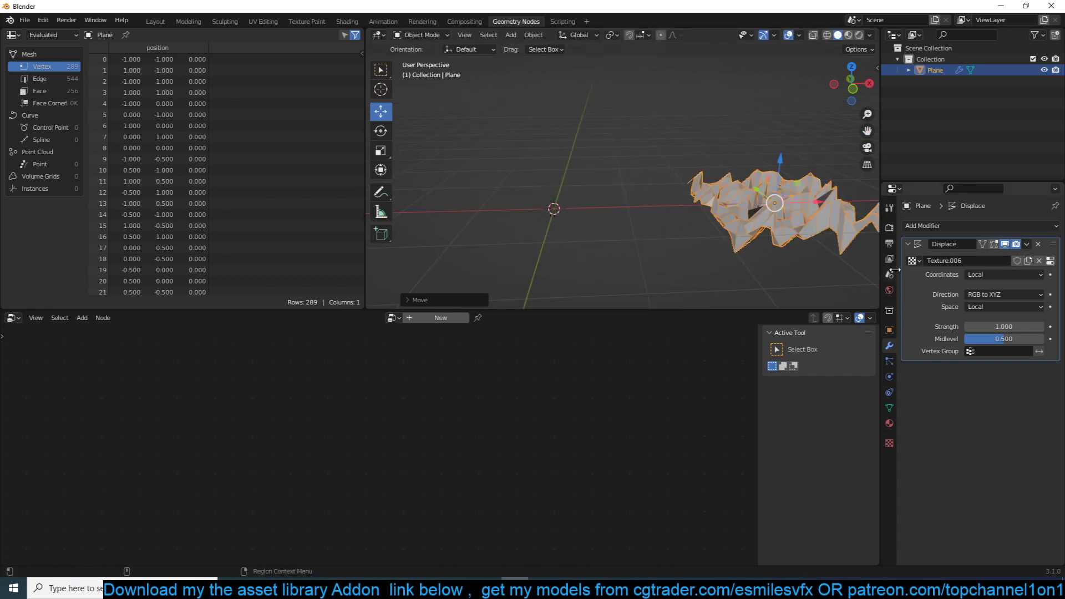
left_click(1003, 297)
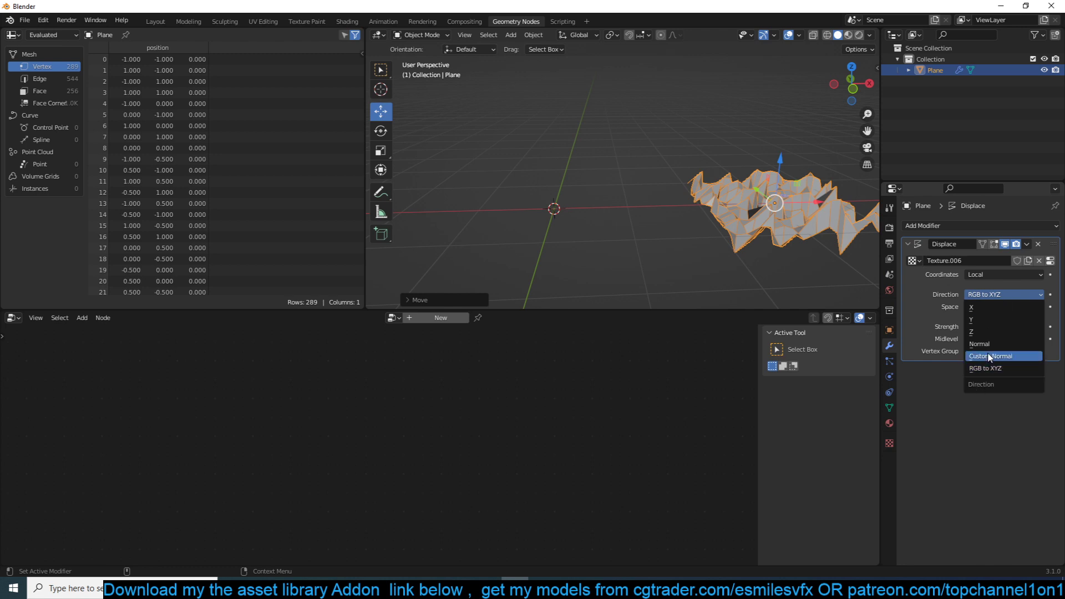
left_click(1004, 344)
Add a second plane at the world origin beside the displaced one, leaving it in Object Mode.
middle_click_drag(446, 244, 561, 218, "shift")
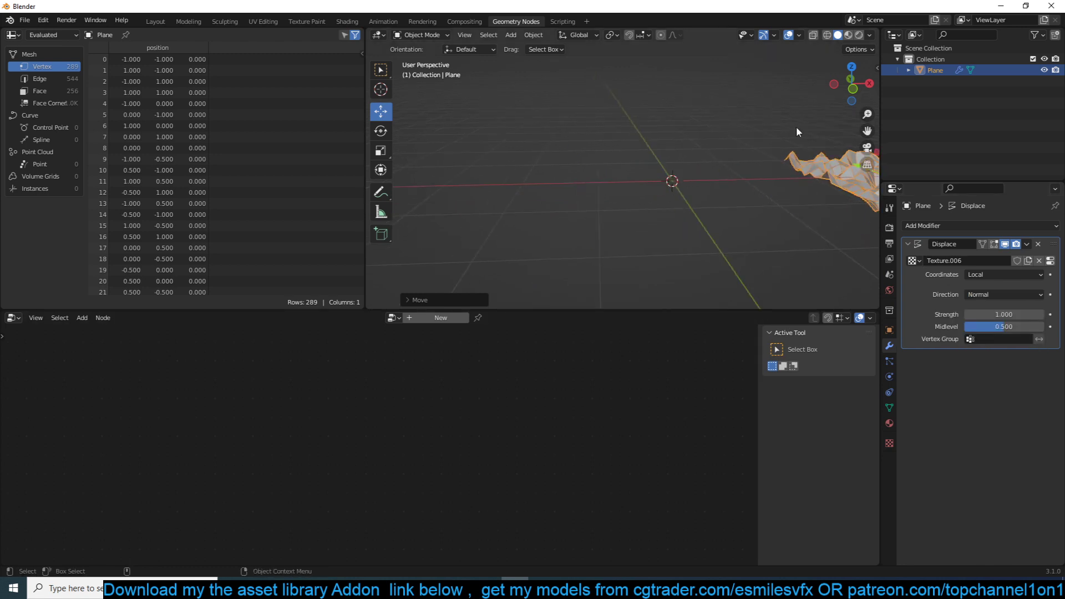
middle_click_drag(797, 127, 701, 166, "shift")
key("shift+a")
mouse_move(703, 167)
left_click(742, 166)
key("Tab")
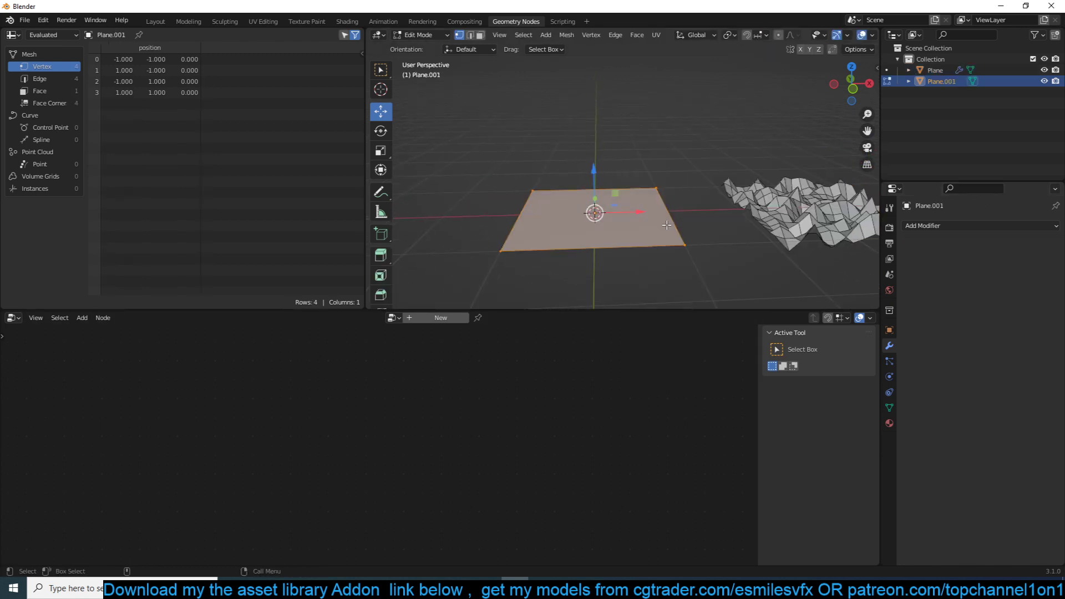
key("Tab")
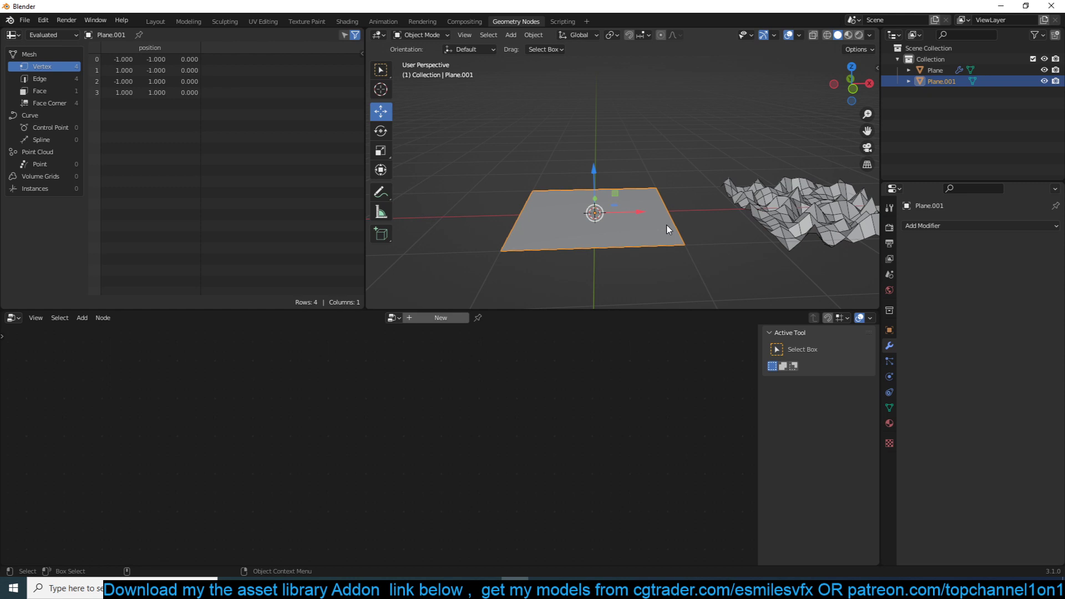
Create a new geometry node tree for the second plane and move the Group Input node well away from Group Output.
left_click(442, 317)
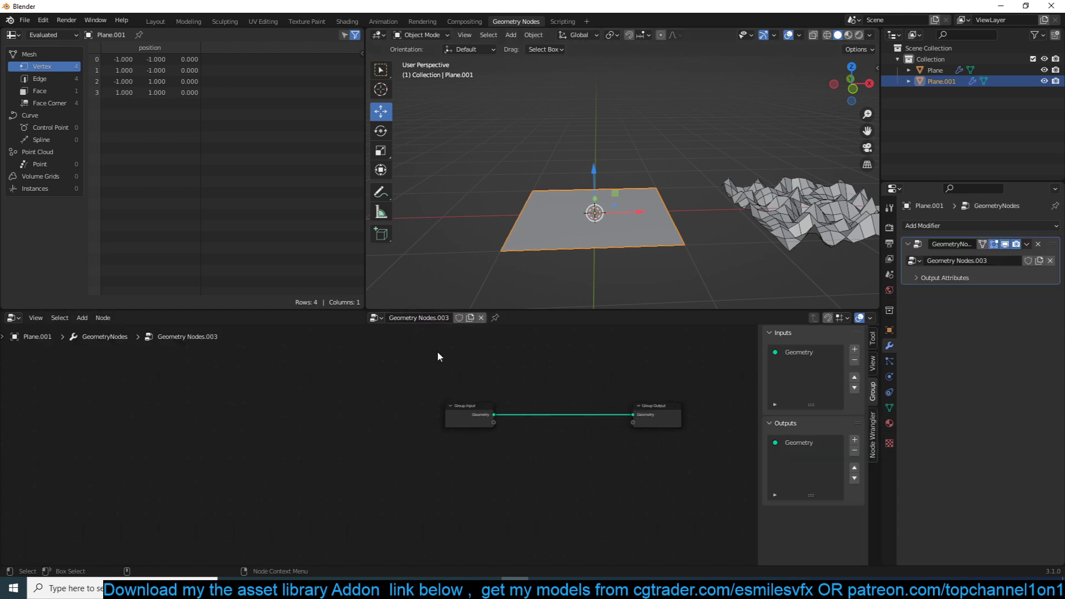
middle_click_drag(553, 387, 448, 394)
left_click_drag(399, 413, 200, 416)
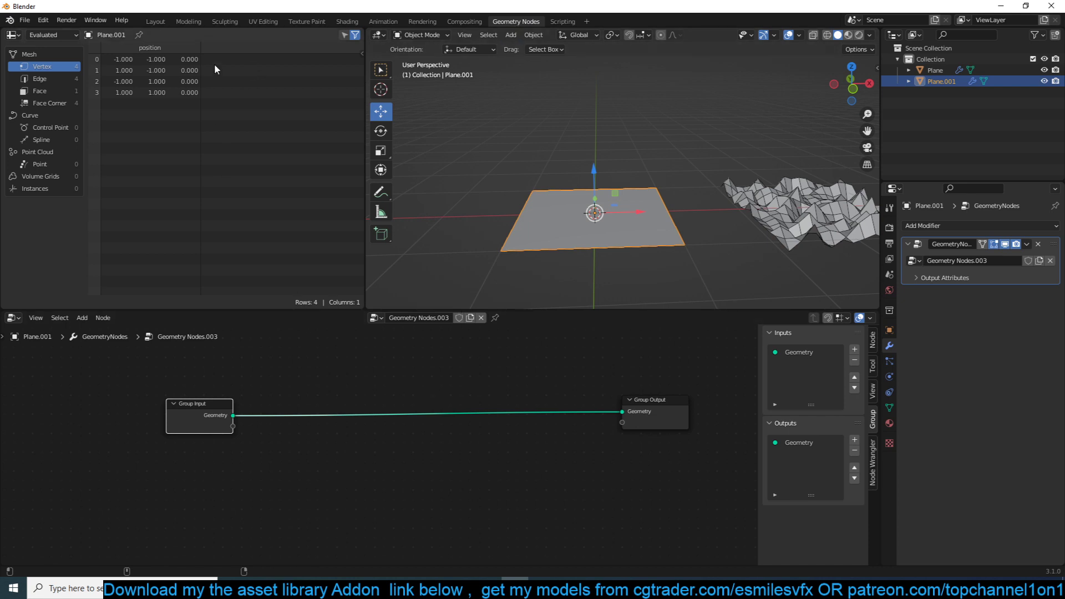
scroll(423, 417, "up", 1)
scroll(423, 413, "down", 5)
middle_click_drag(425, 412, 384, 399)
scroll(384, 399, "up", 4)
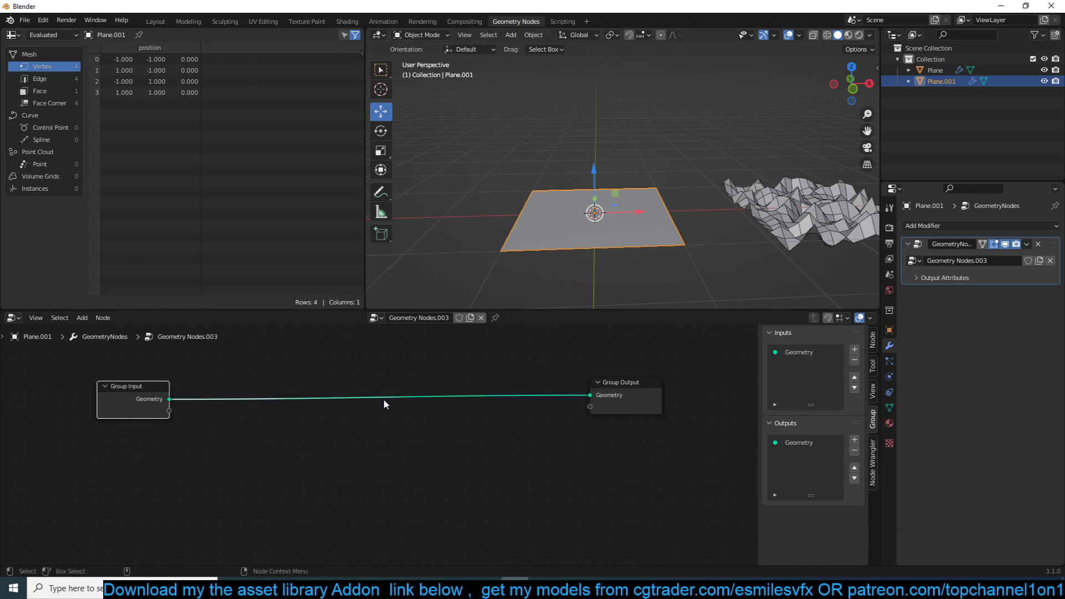
scroll(339, 460, "up", 1)
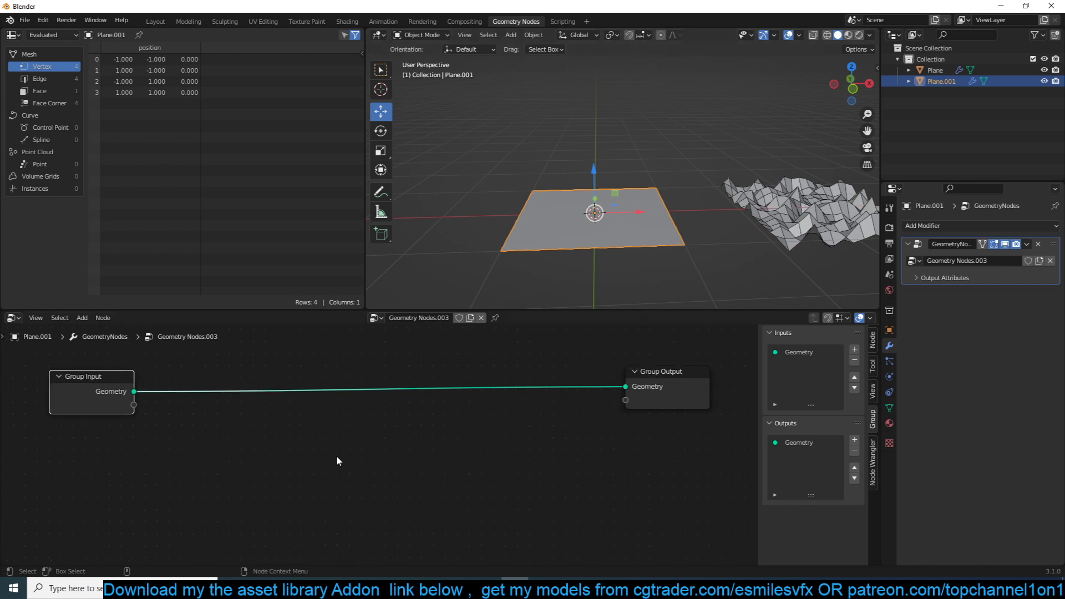
Toggle the viewport's Wireframe overlay off and on to compare how the two planes' edges display.
left_click(870, 35)
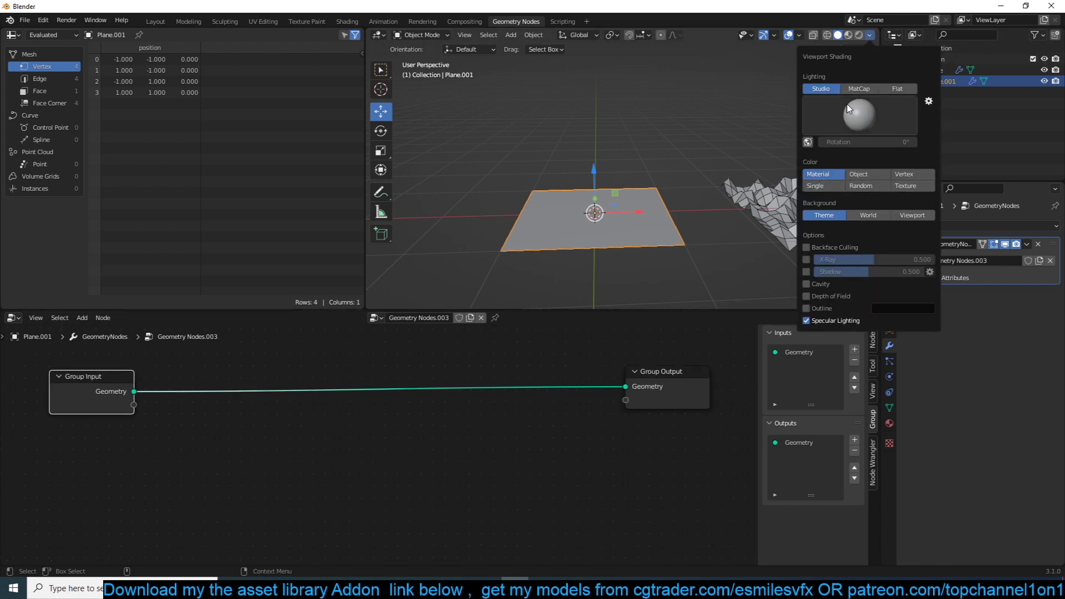
left_click(799, 35)
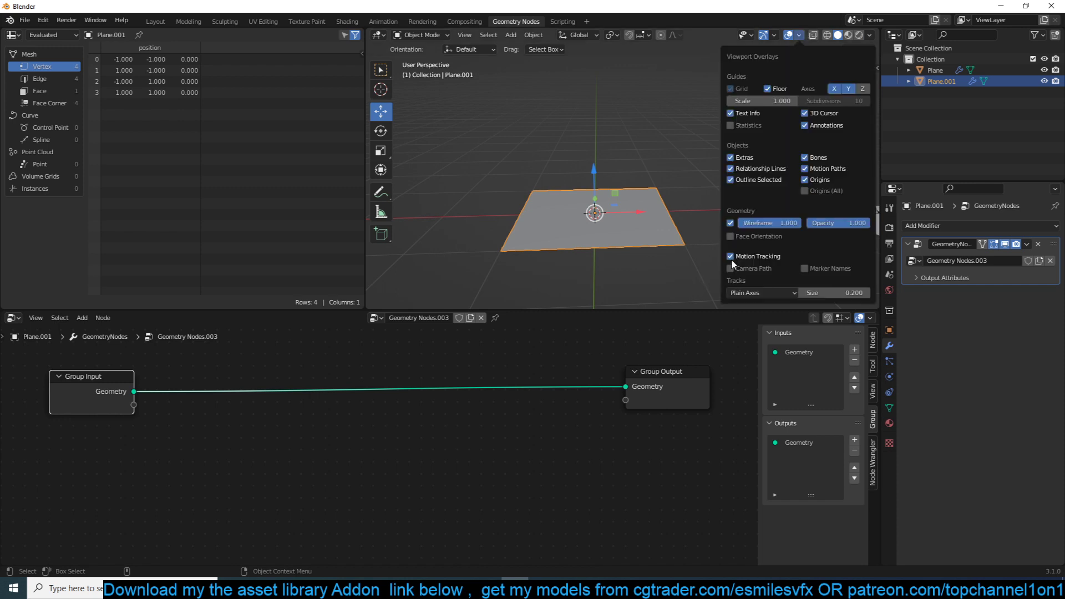
left_click(732, 222)
left_click(732, 222)
middle_click_drag(663, 209, 592, 213, "shift")
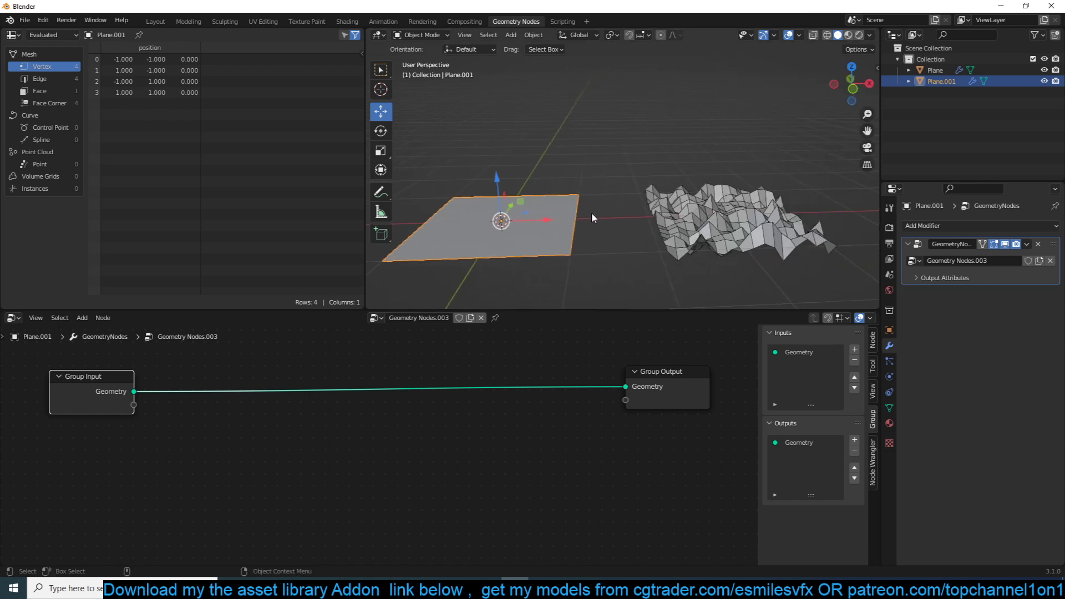
left_click(800, 35)
left_click(732, 221)
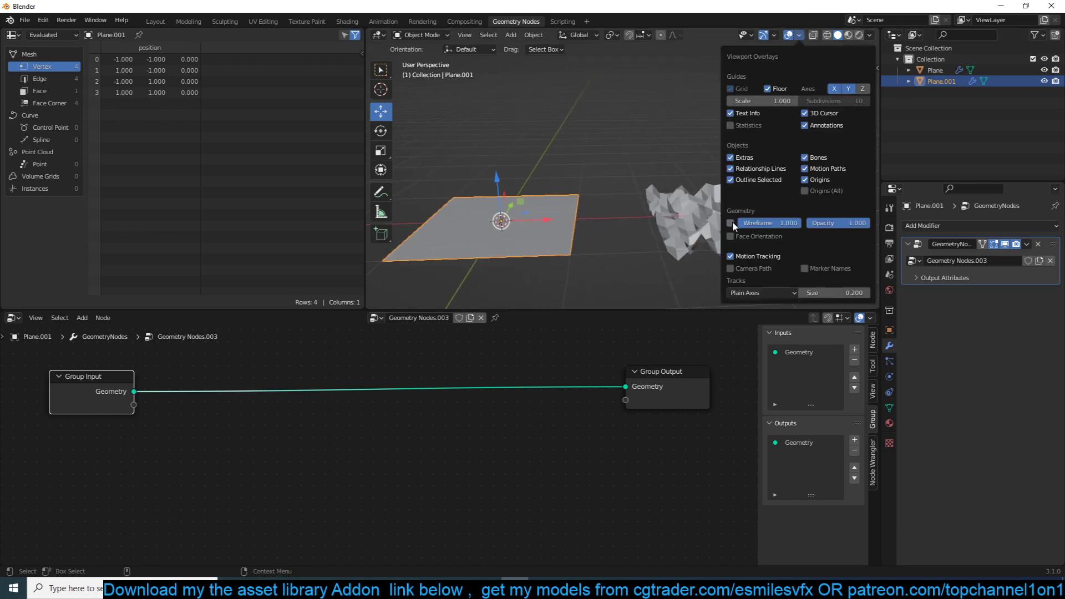
left_click(732, 220)
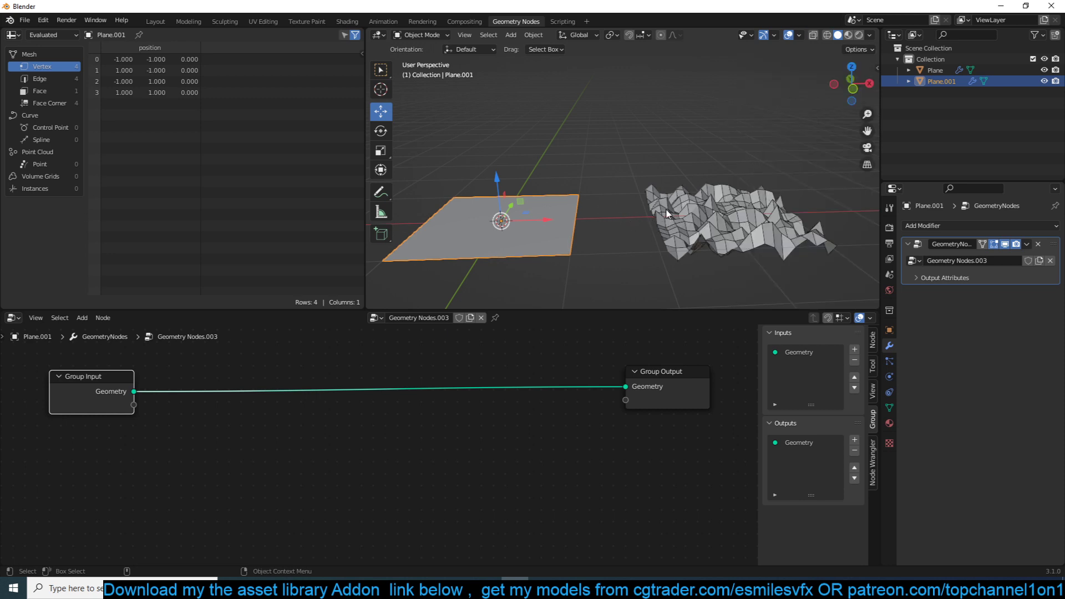
Insert a Subdivide Mesh node between Group Input and Group Output and set its level to 3.
middle_click_drag(414, 440, 431, 440)
scroll(447, 412, "up", 2)
scroll(448, 411, "down", 2)
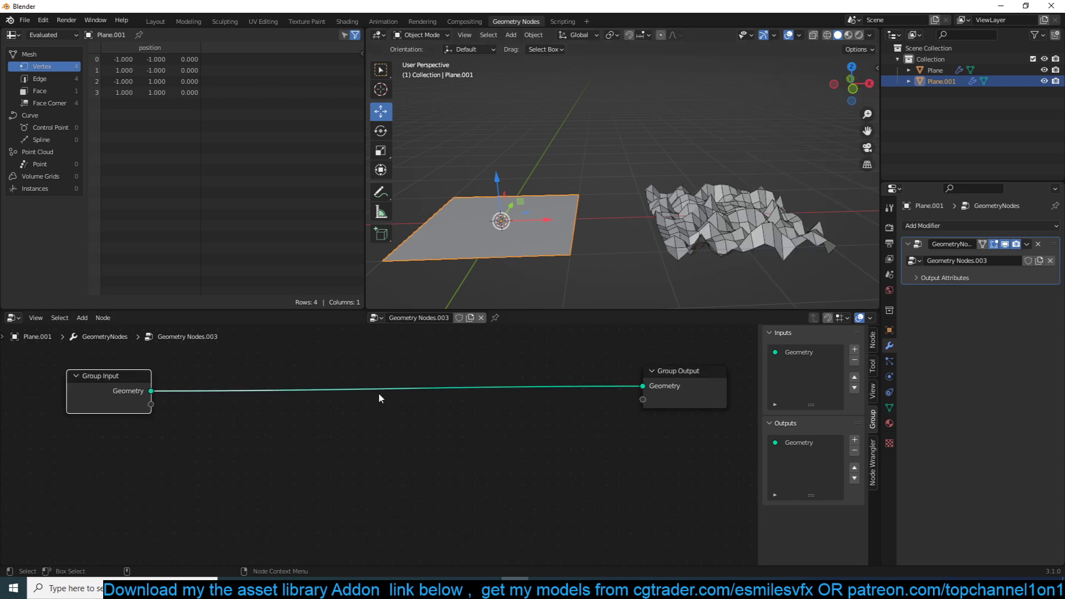
key("shift+a")
mouse_move(376, 393)
left_click(371, 289)
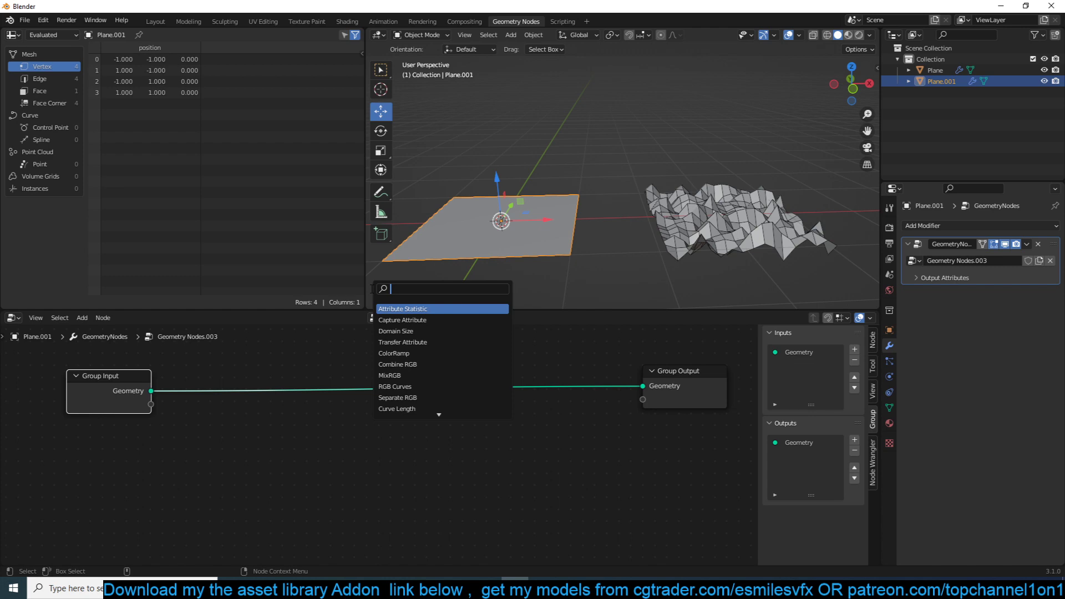
type("sub")
key("Return")
left_click(352, 365)
left_click(426, 414)
left_click(426, 414)
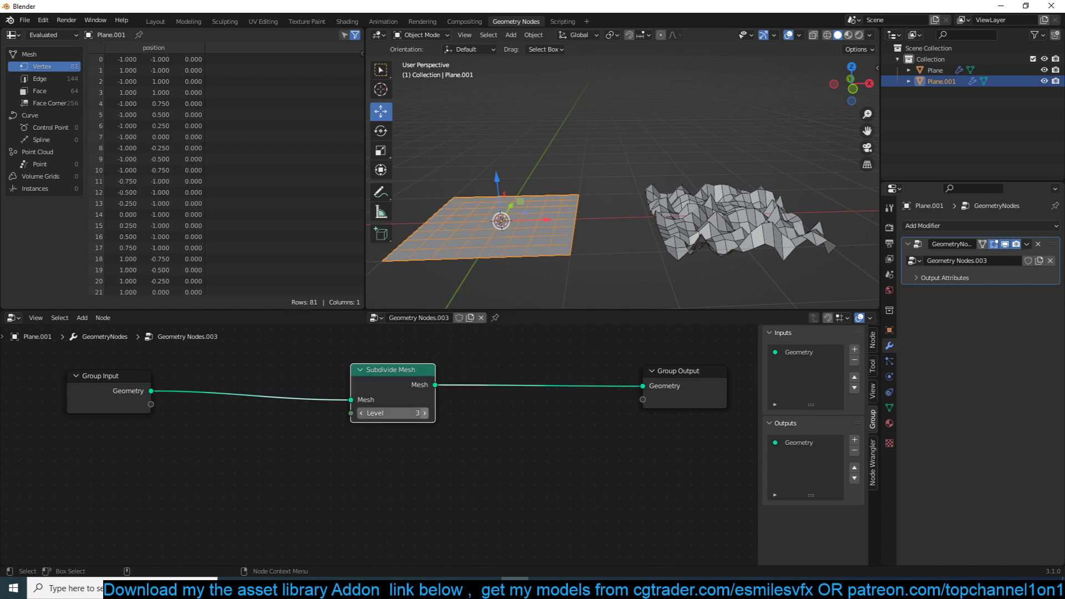
Raise the Subdivide Mesh level to 6 and inspect the plane's mesh density up close.
left_click(426, 413)
left_click(425, 413)
middle_click_drag(643, 214, 778, 139, "shift")
middle_click_drag(778, 139, 797, 188)
scroll(797, 190, "up", 4)
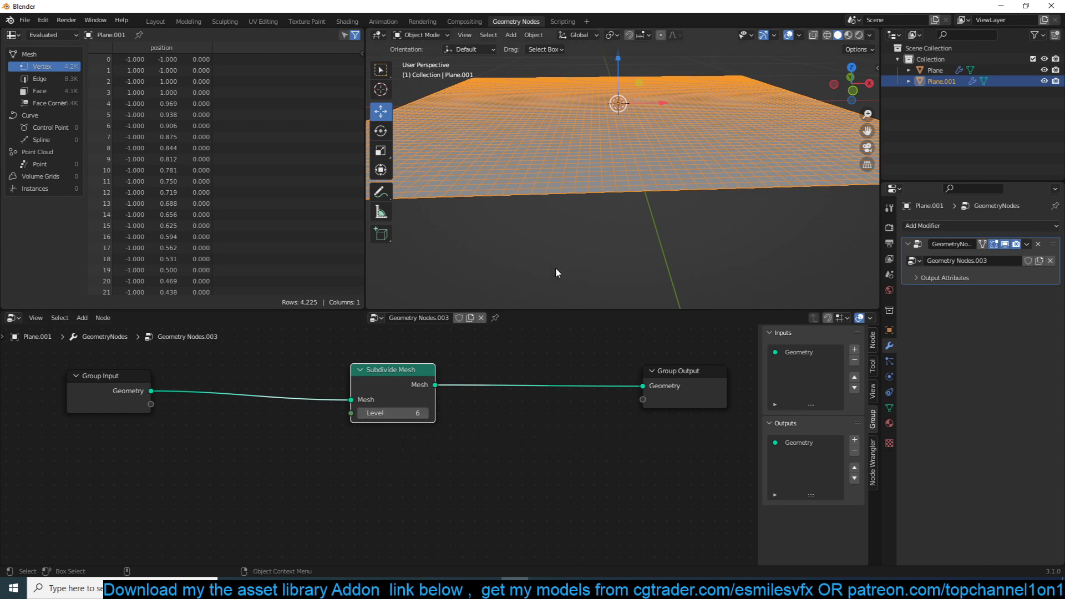
Set the Subdivide Mesh level to 2 and chain two duplicates of the node between it and Group Output.
left_click(389, 413)
type("2")
key("Return")
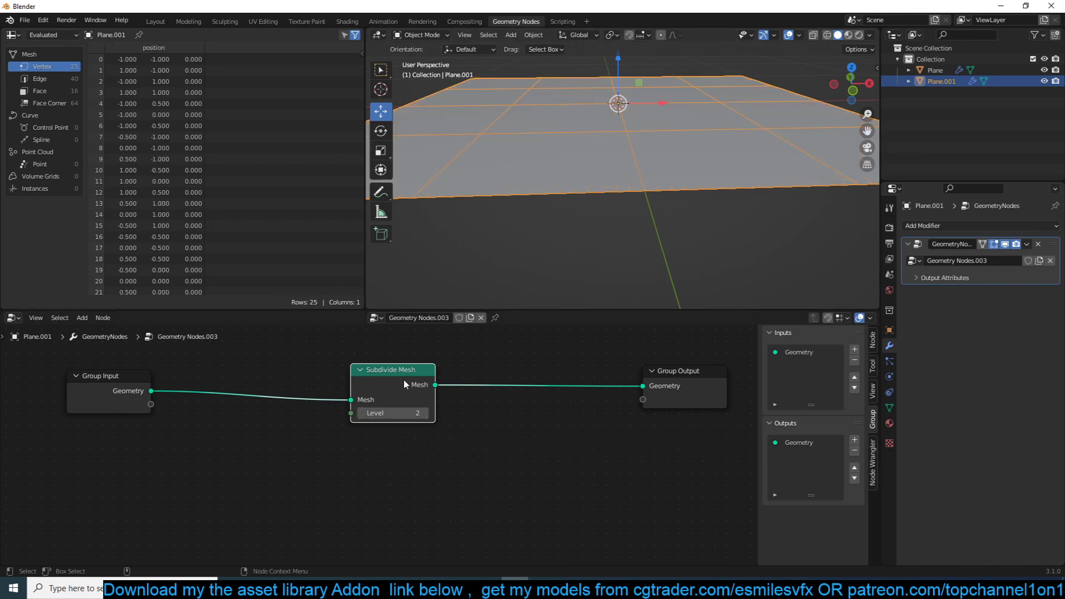
left_click_drag(394, 371, 307, 368)
key("shift+d")
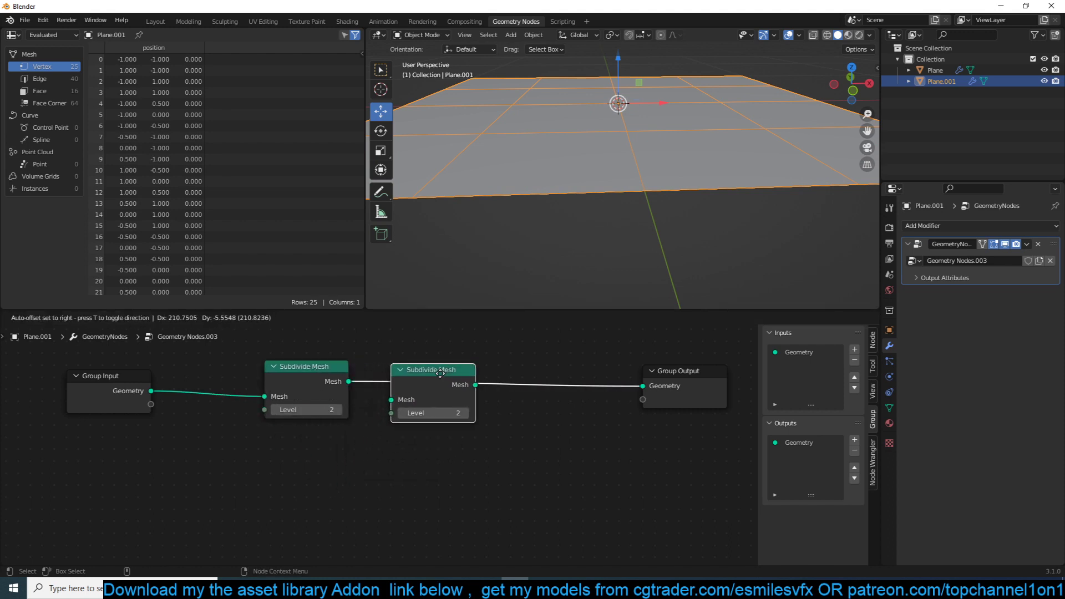
left_click(442, 378)
key("shift+d")
left_click(574, 382)
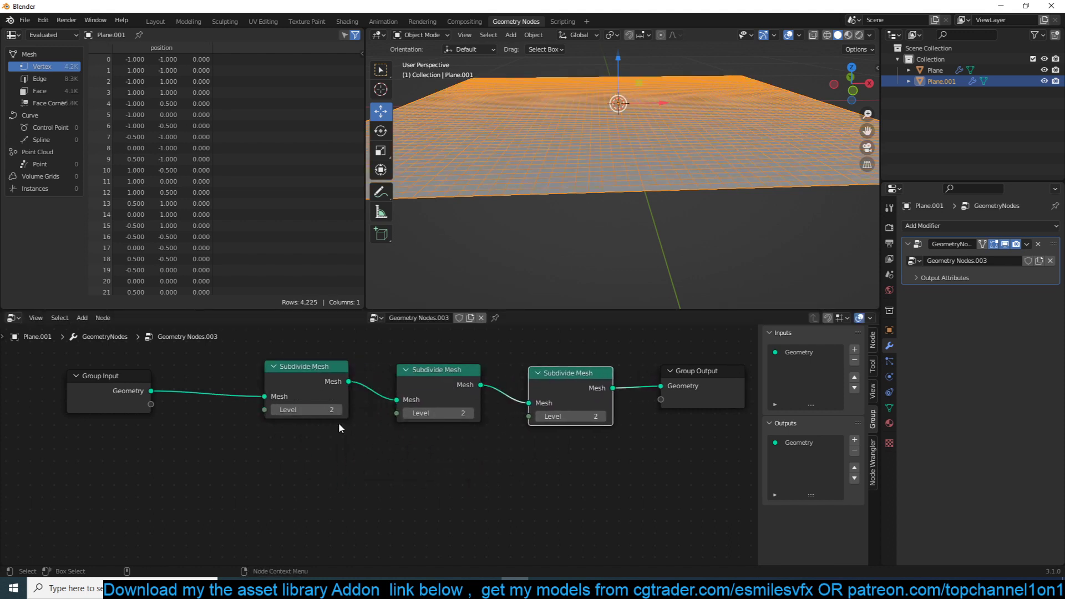
Raise the first Subdivide Mesh level to 3 and dissolve the two duplicates, keeping the link to Group Output.
left_click(337, 410)
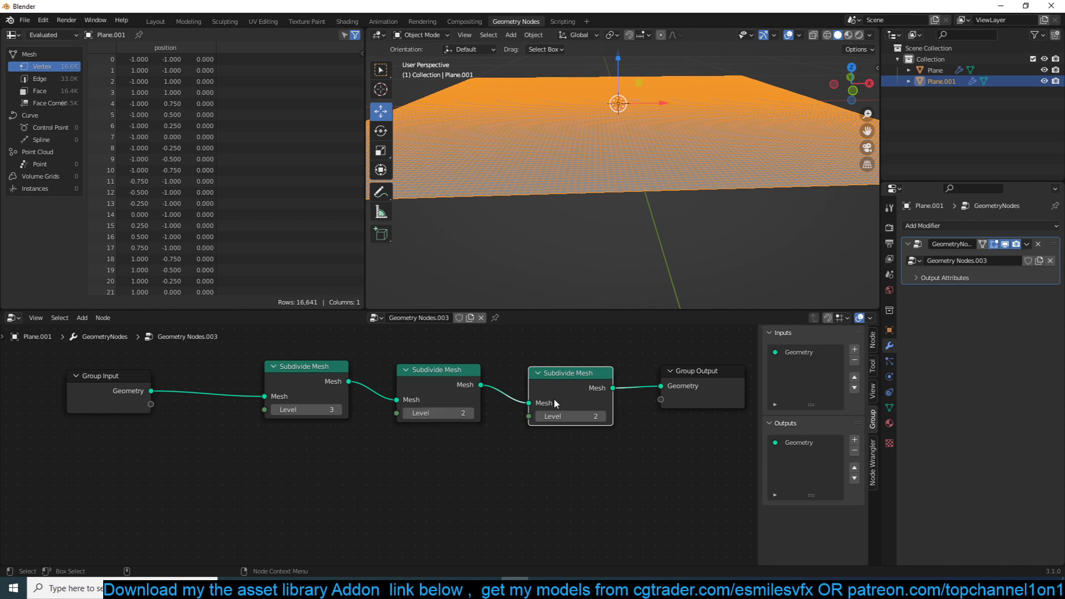
left_click_drag(598, 353, 395, 446)
key("ctrl+x")
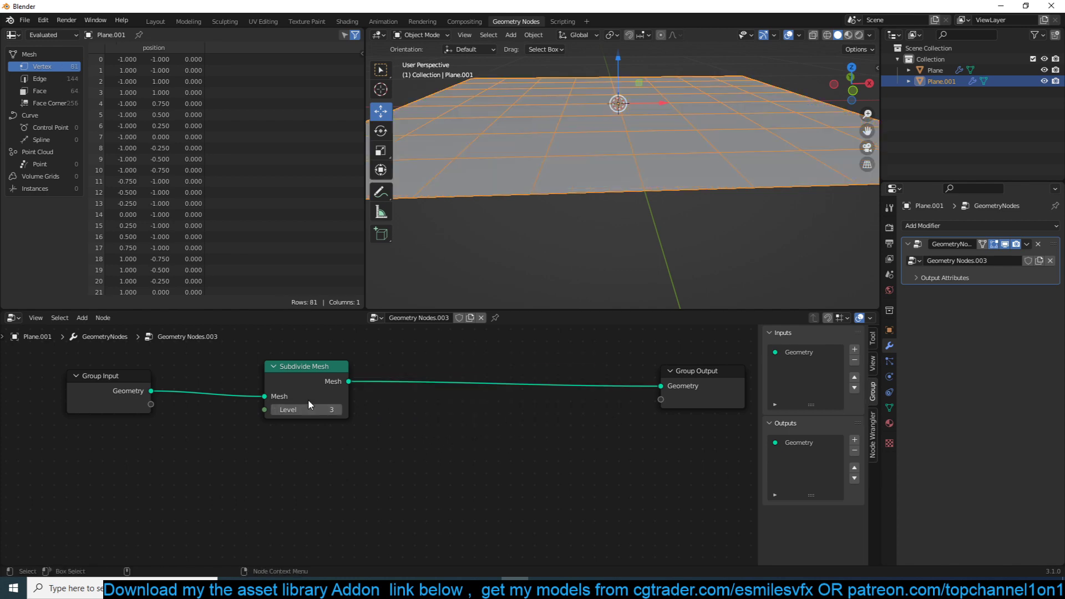
Try Subdivide Mesh levels of 6 and 10, inspect the mesh density, and undo the level of 10.
left_click_drag(297, 410, 324, 410)
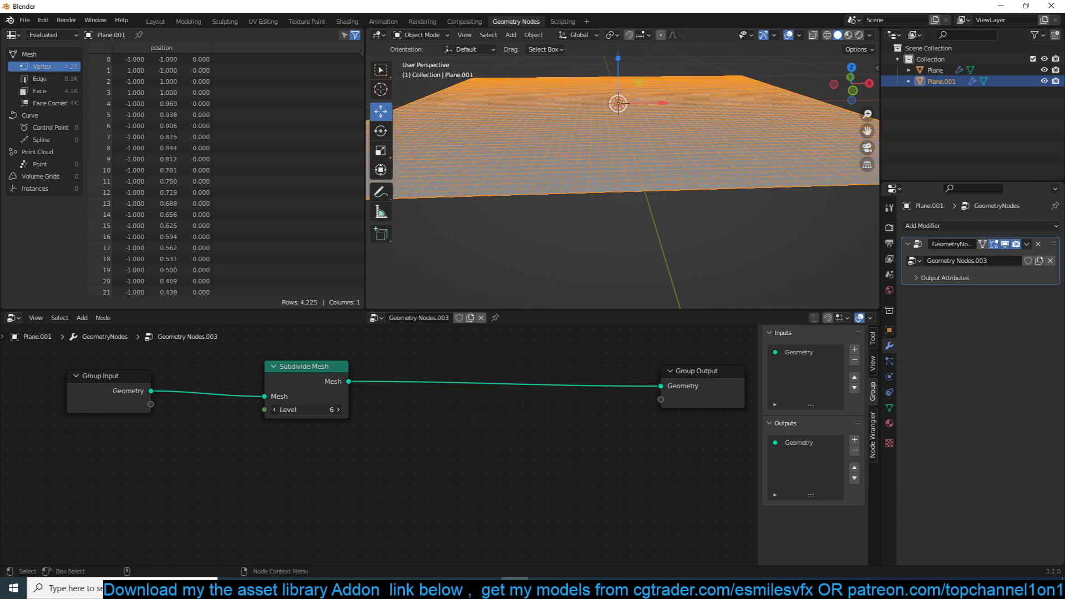
left_click(298, 410)
key("Return")
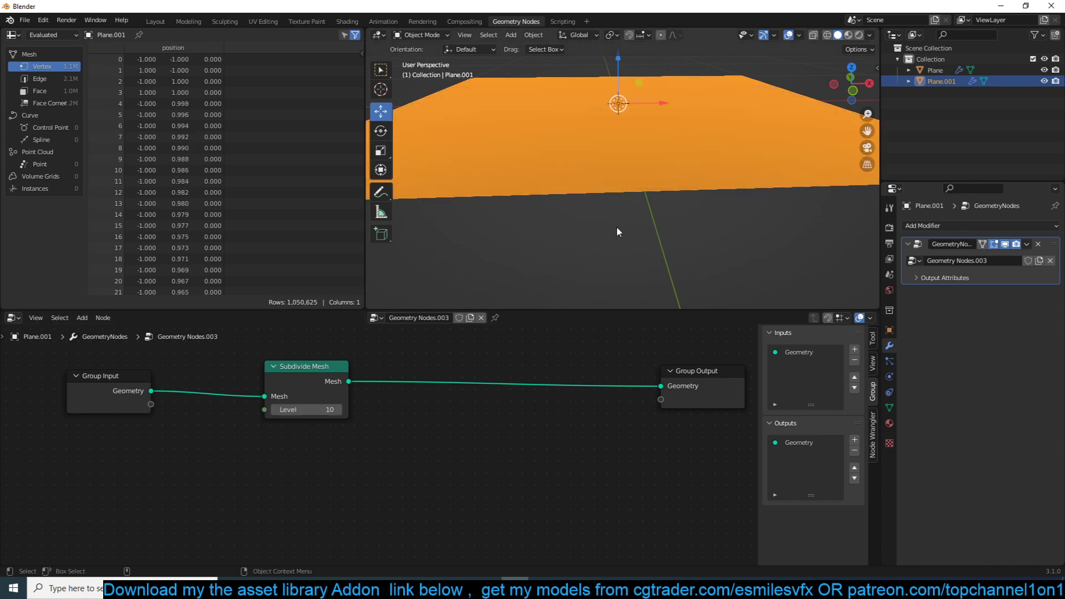
scroll(617, 232, "up", 8)
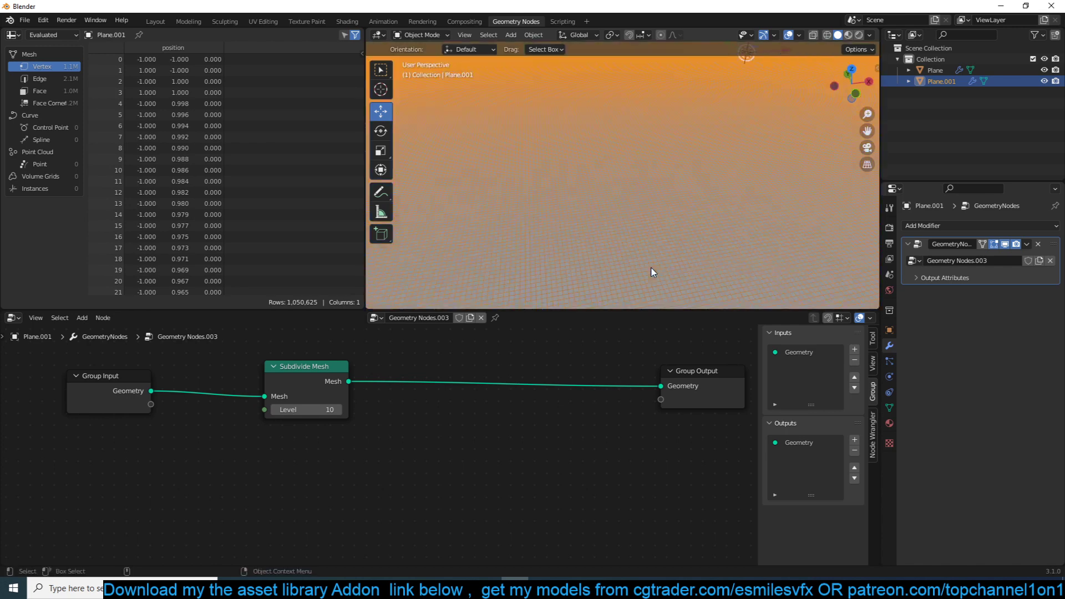
key("ctrl+z")
scroll(604, 221, "down", 5)
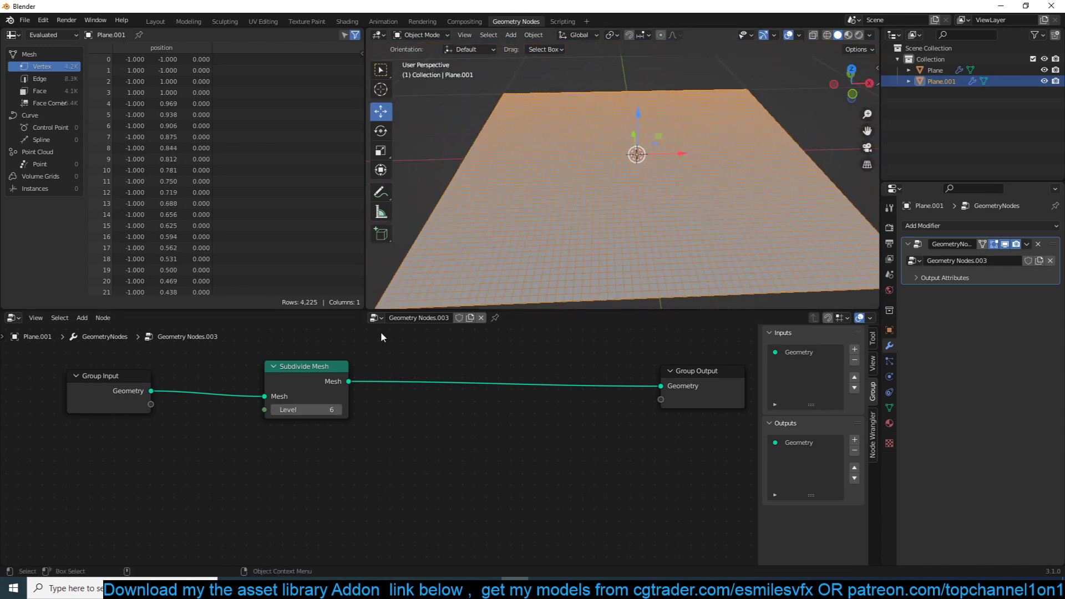
Set the Subdivide Mesh level to 5, check the reference plane's Displace settings, and reselect the second plane.
double_click(327, 407)
type("5")
key("Return")
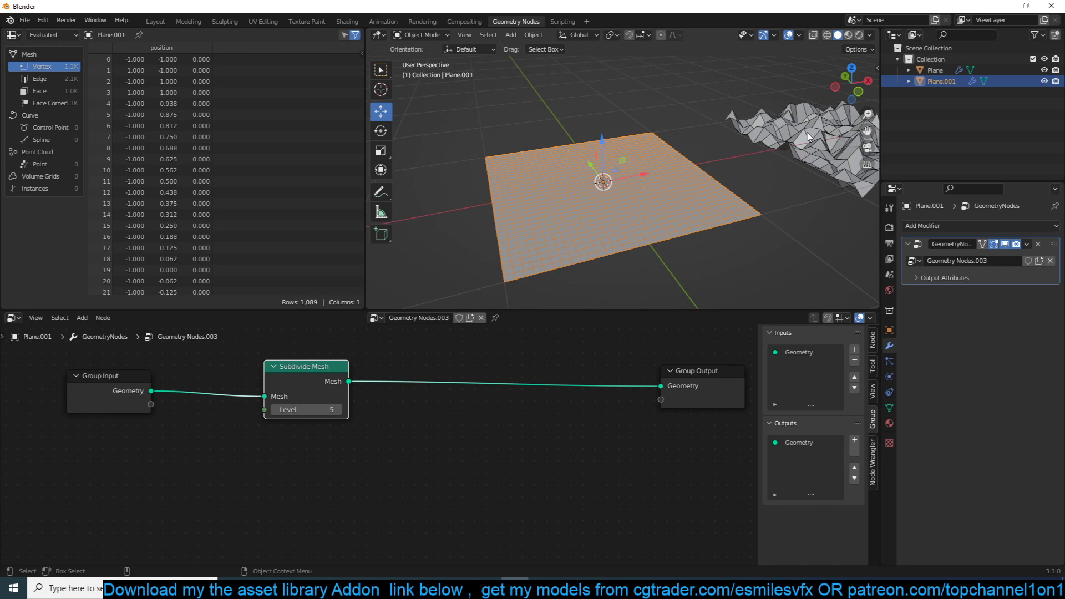
left_click(809, 137)
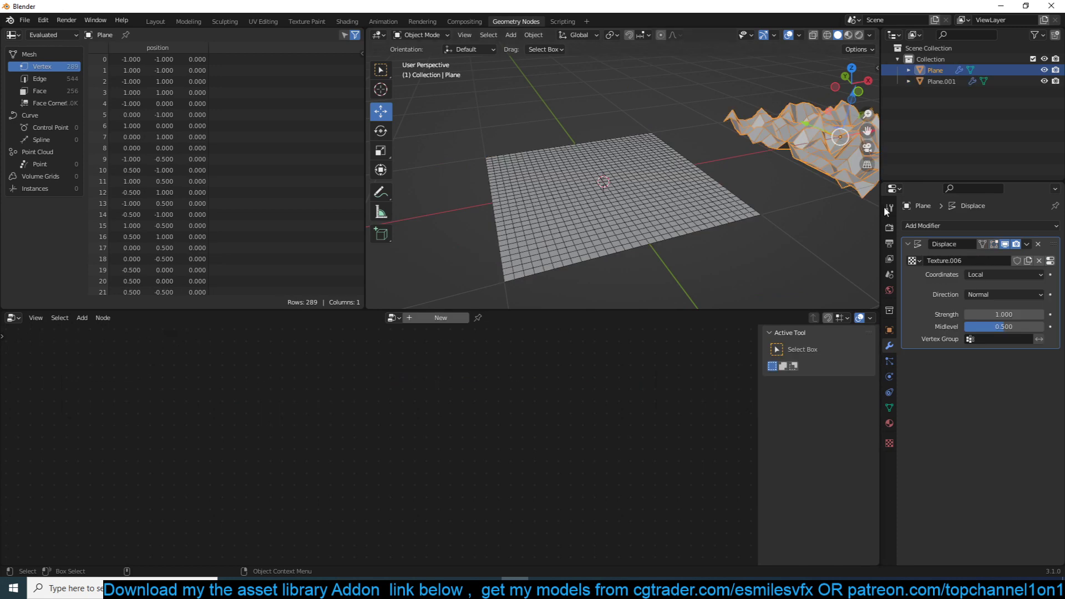
left_click(621, 220)
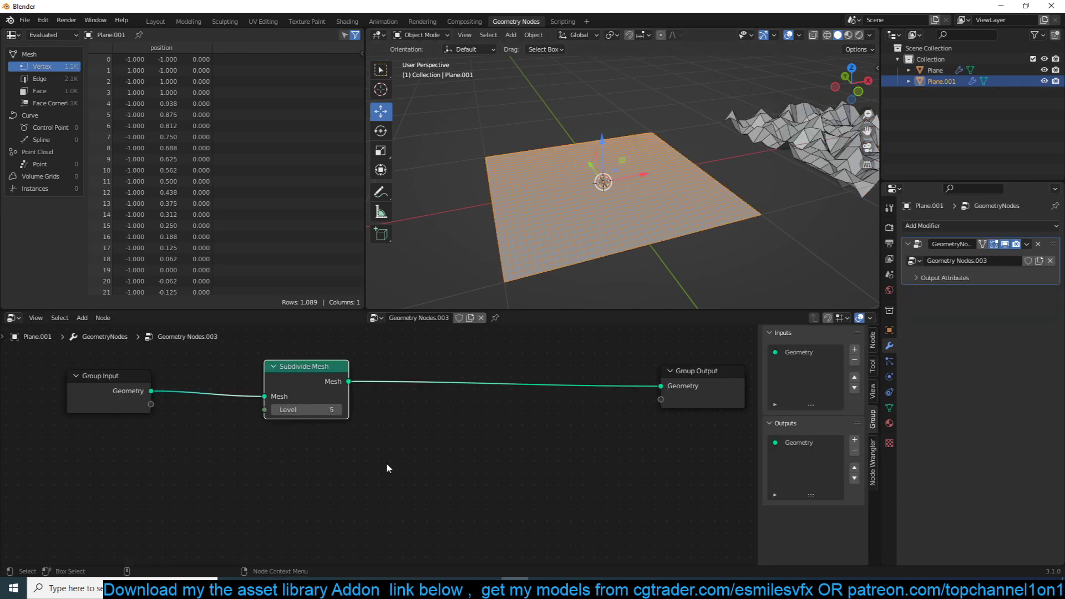
Add a Noise Texture node below the Subdivide Mesh node.
scroll(386, 468, "down", 2)
scroll(423, 375, "down", 1, "shift")
key("shift+a")
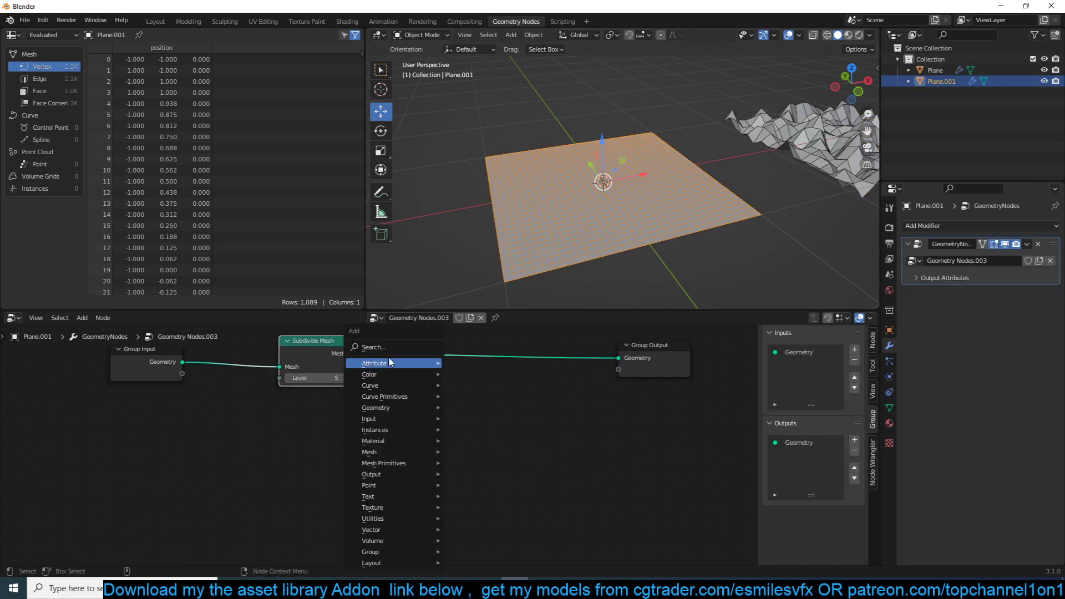
left_click(373, 346)
type("ne")
key("BackSpace")
key("BackSpace")
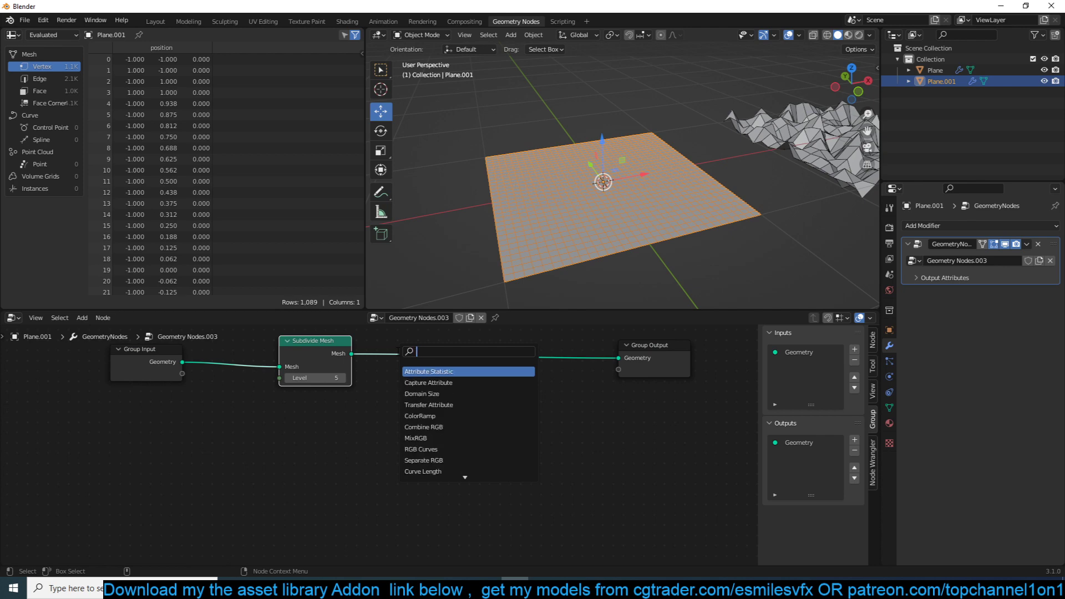
type("noi")
key("Return")
left_click(341, 425)
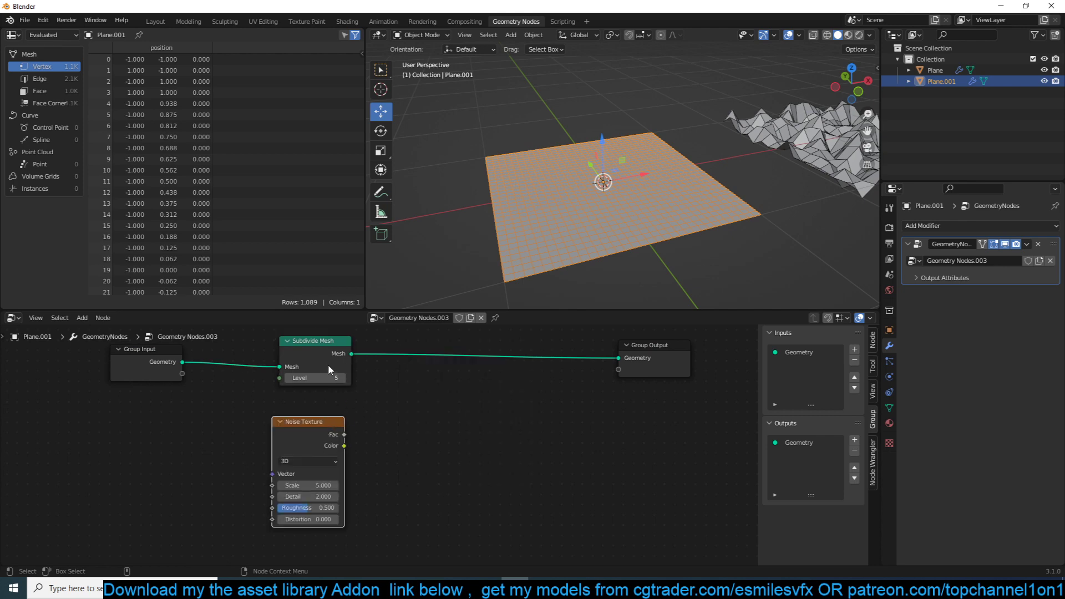
Insert a Set Position node between Subdivide Mesh and Group Output.
left_click(406, 380)
middle_click_drag(406, 380, 406, 396)
key("shift+a")
left_click(398, 343)
type("se")
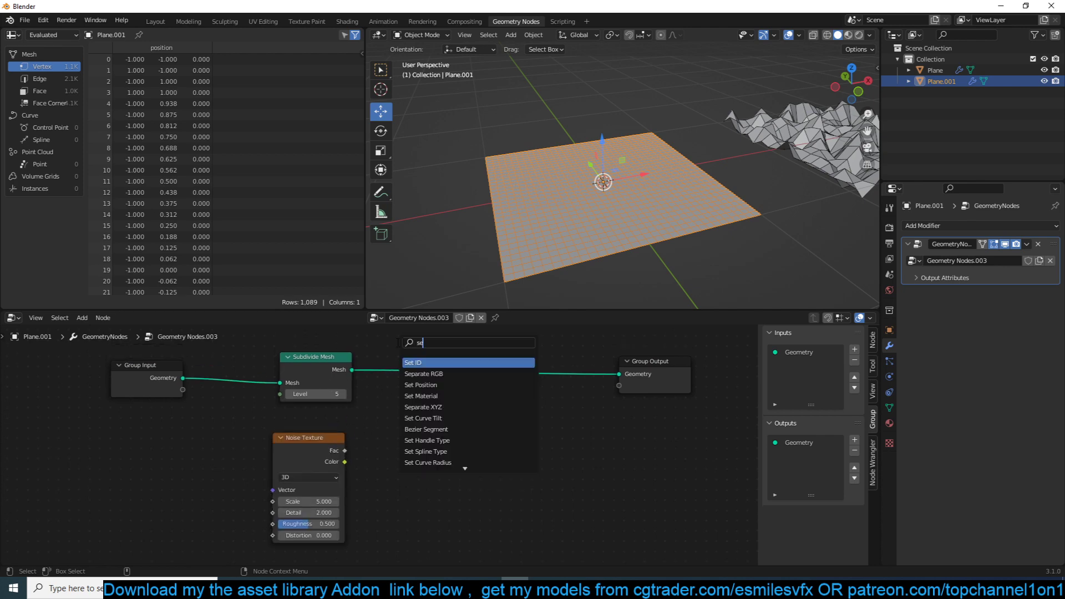
type("tpo")
key("Return")
left_click(402, 349)
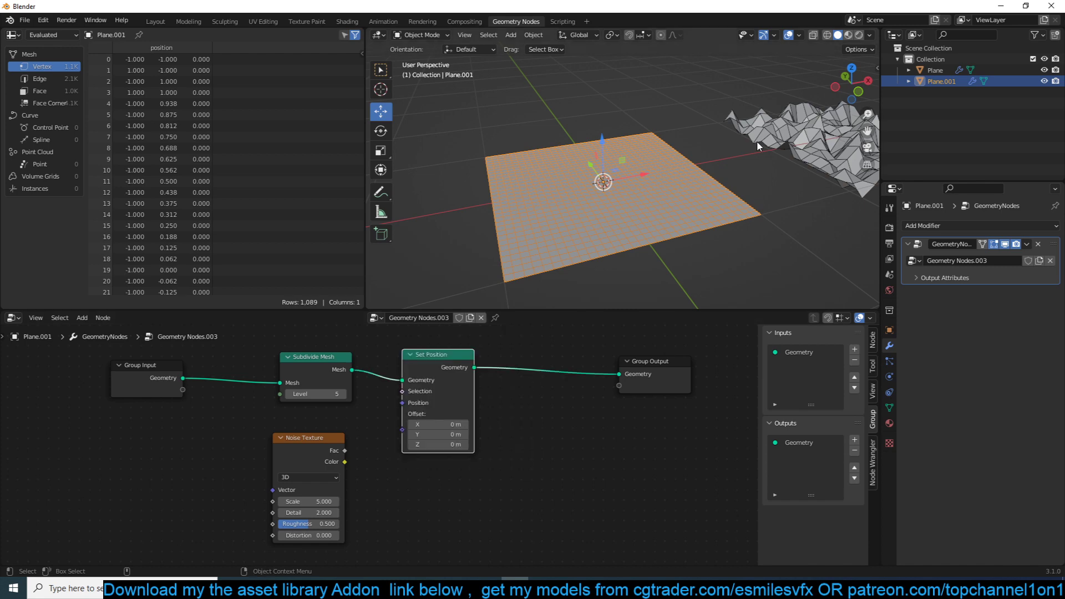
Try shifting the plane with the Set Position node's Z, Y and X offsets, and reset them to 0 m.
middle_click_drag(759, 145, 753, 134)
mouse_move(438, 445)
left_mouse_down()
mouse_move(460, 445)
mouse_move(443, 435)
mouse_move(464, 423)
mouse_move(463, 433)
mouse_move(437, 433)
mouse_move(464, 425)
mouse_move(444, 424)
mouse_move(475, 445)
mouse_move(448, 446)
left_mouse_up()
right_click(446, 444)
right_click(448, 434)
left_click(451, 424)
type("0")
key("Return")
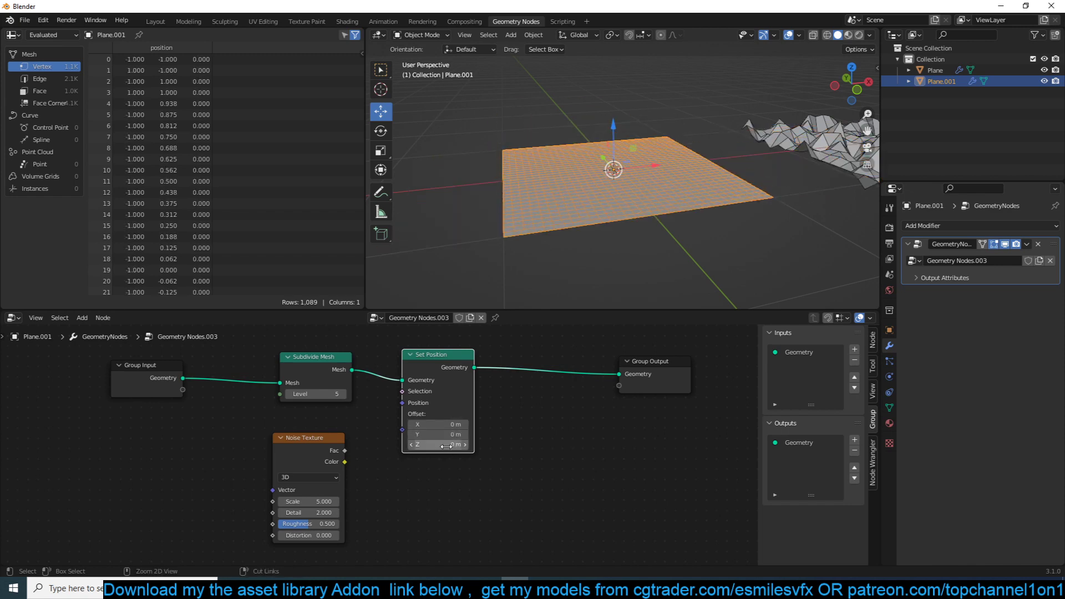
left_click(448, 446)
key("Return")
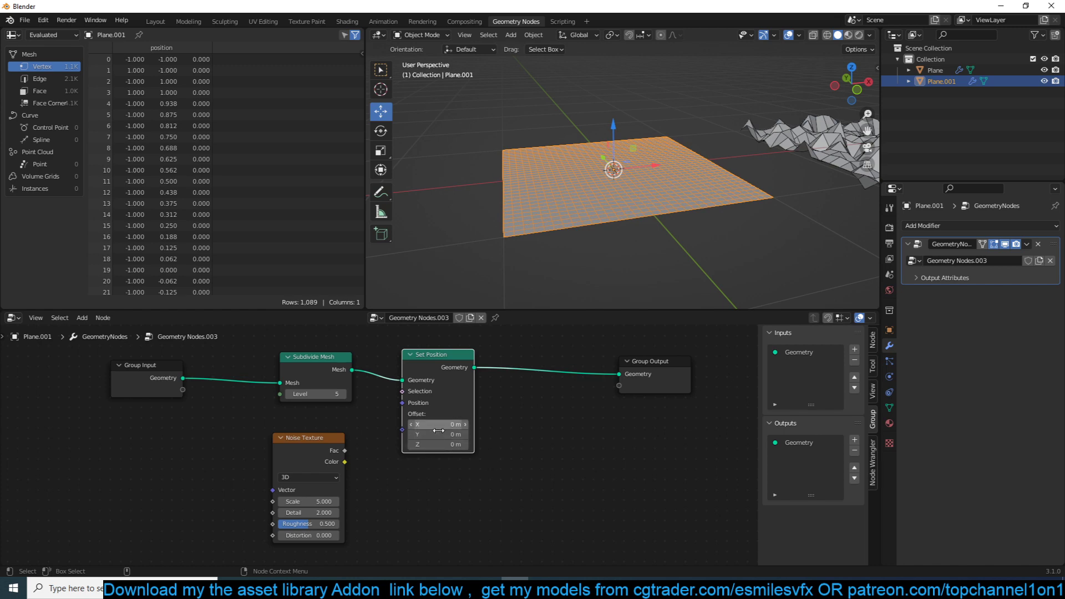
Connect the Noise Texture's Color output to the Set Position node's Offset and view both planes together.
left_click_drag(324, 448, 402, 429)
middle_click_drag(683, 189, 718, 183)
middle_click_drag(777, 158, 678, 209)
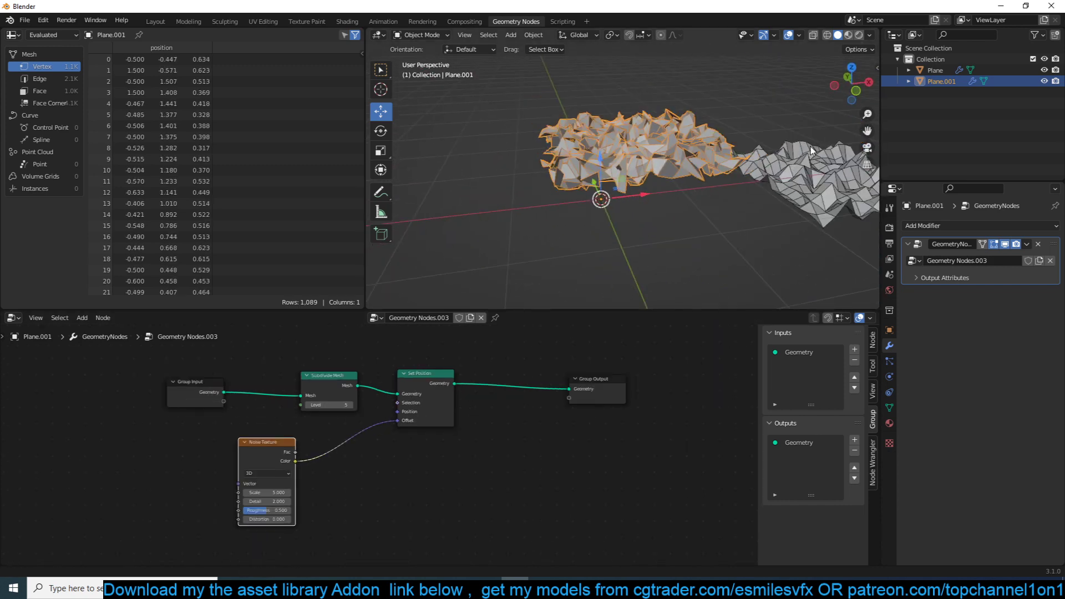
Compare the two planes' modifiers and review the Displace direction options on the reference plane, keeping Normal.
left_click(678, 209)
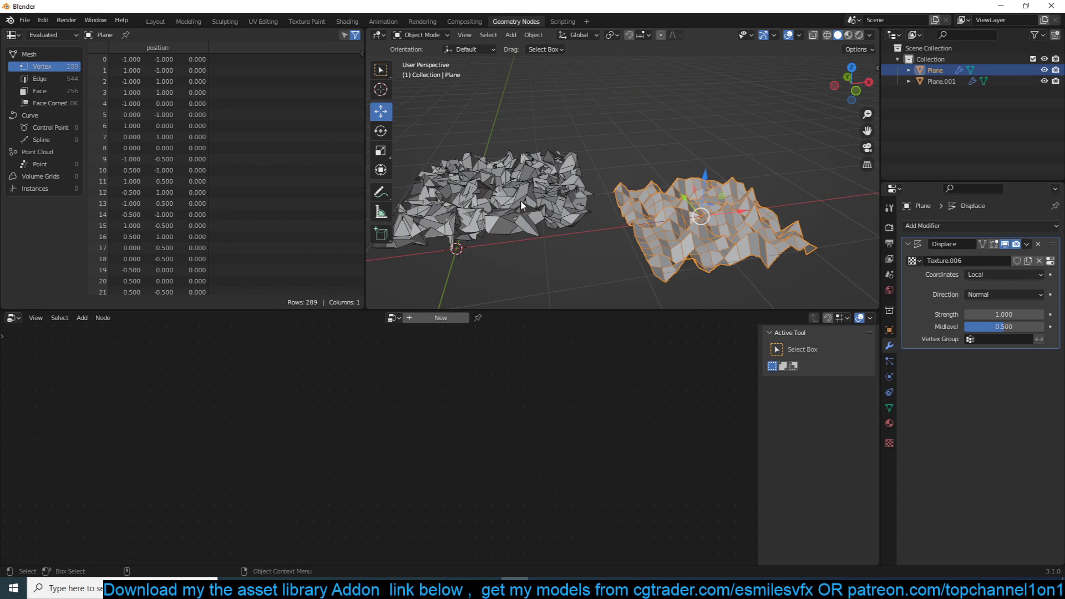
left_click(520, 201)
left_click(678, 207)
left_click(554, 215)
left_click(744, 228)
left_click(978, 295)
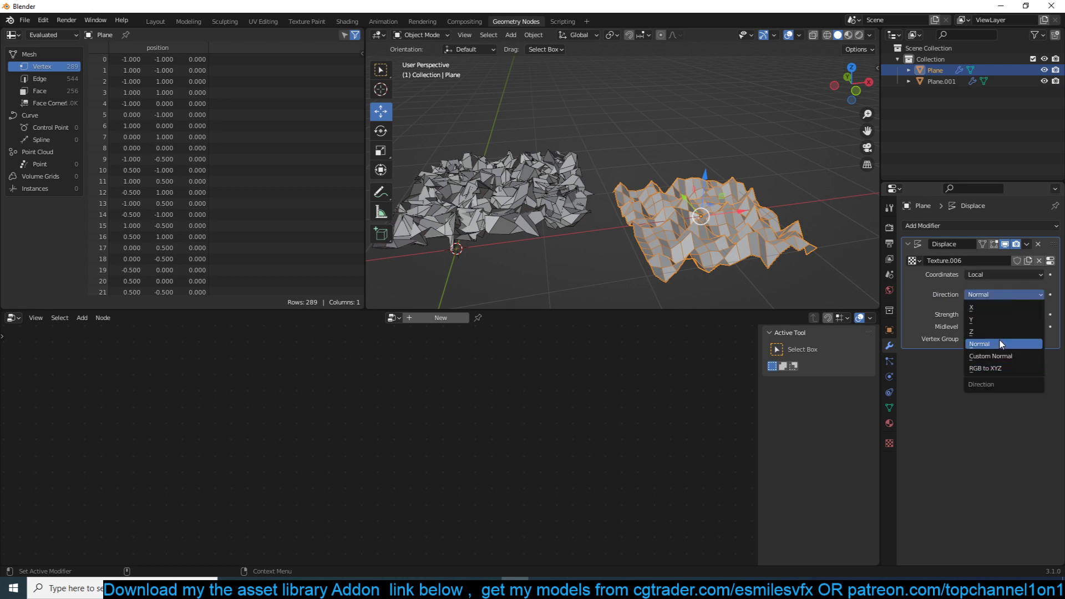
left_click(985, 344)
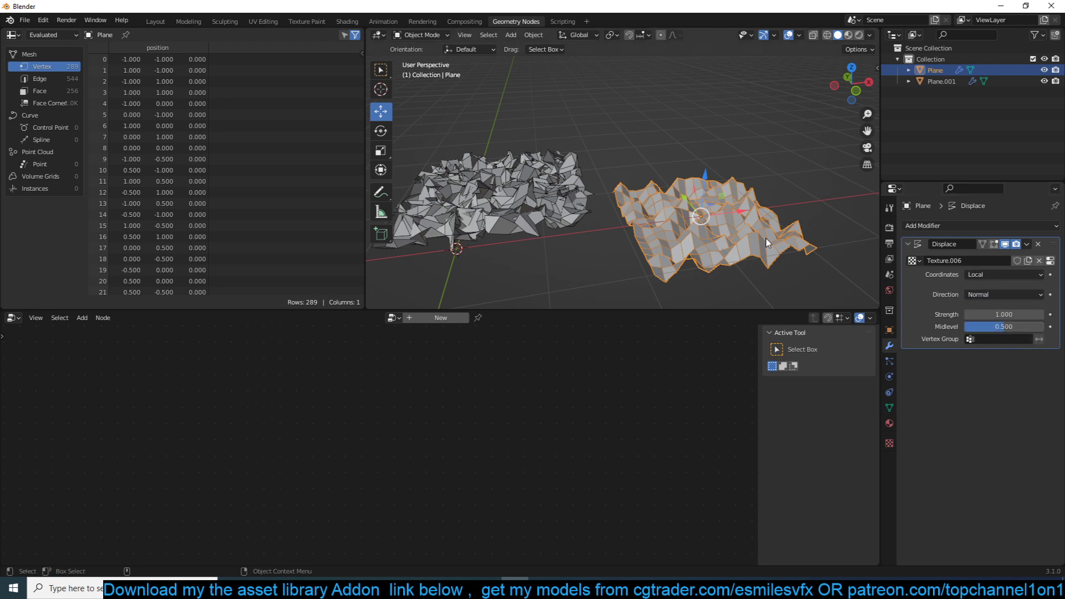
Annotate an upward arrow above the reference plane to mark its normal direction.
middle_click_drag(768, 244, 777, 171)
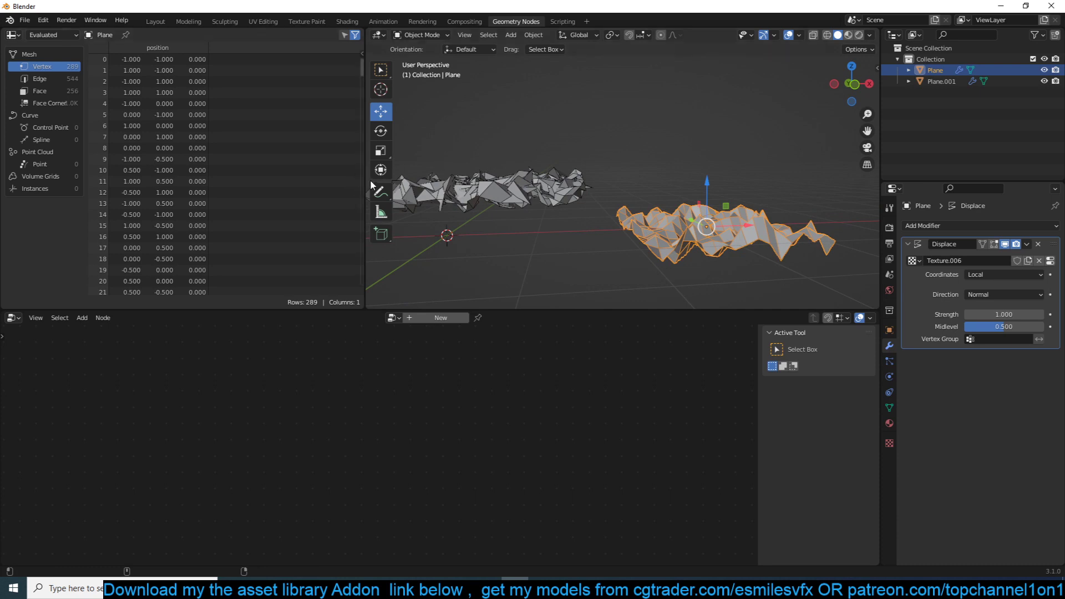
left_click(380, 192)
key("ctrl+z")
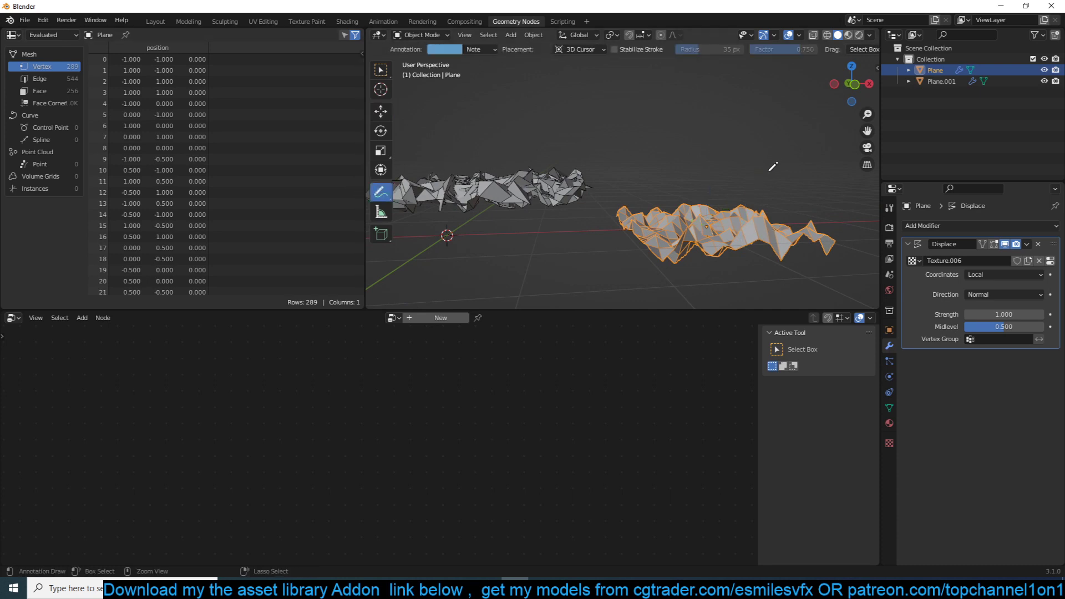
mouse_move(724, 230)
left_mouse_down()
mouse_move(722, 129)
mouse_move(740, 156)
left_mouse_up()
middle_click_drag(722, 232, 754, 239)
In Edit Mode, extrude the reference plane's outer edge loop outward and upward into a sloped strip.
left_click(381, 113)
key("Tab")
left_click(793, 220, "alt")
key("KP_3")
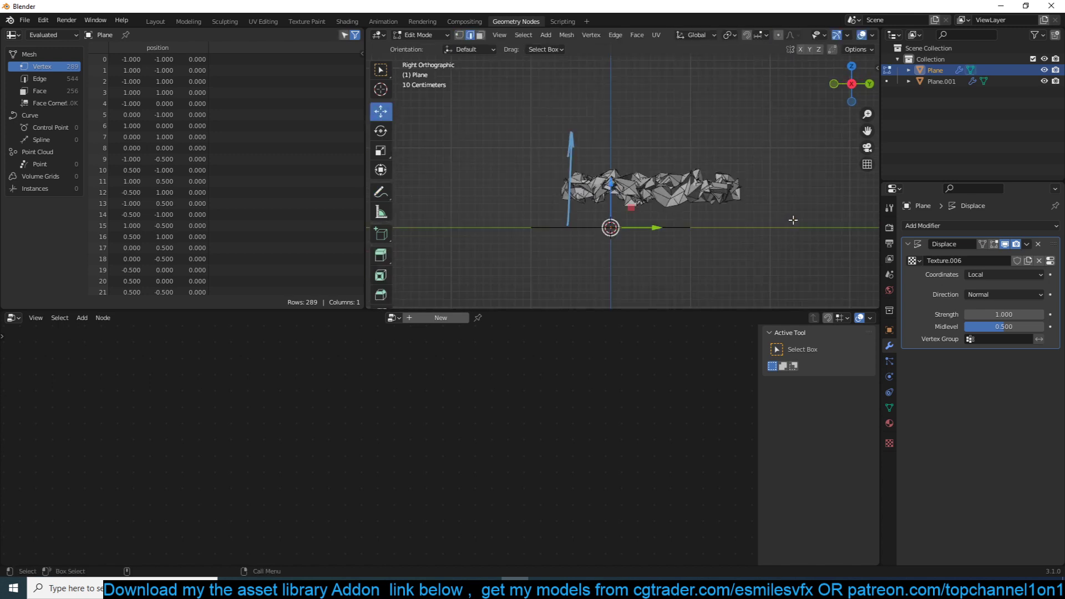
key("KP_1")
middle_click_drag(794, 221, 766, 224, "shift")
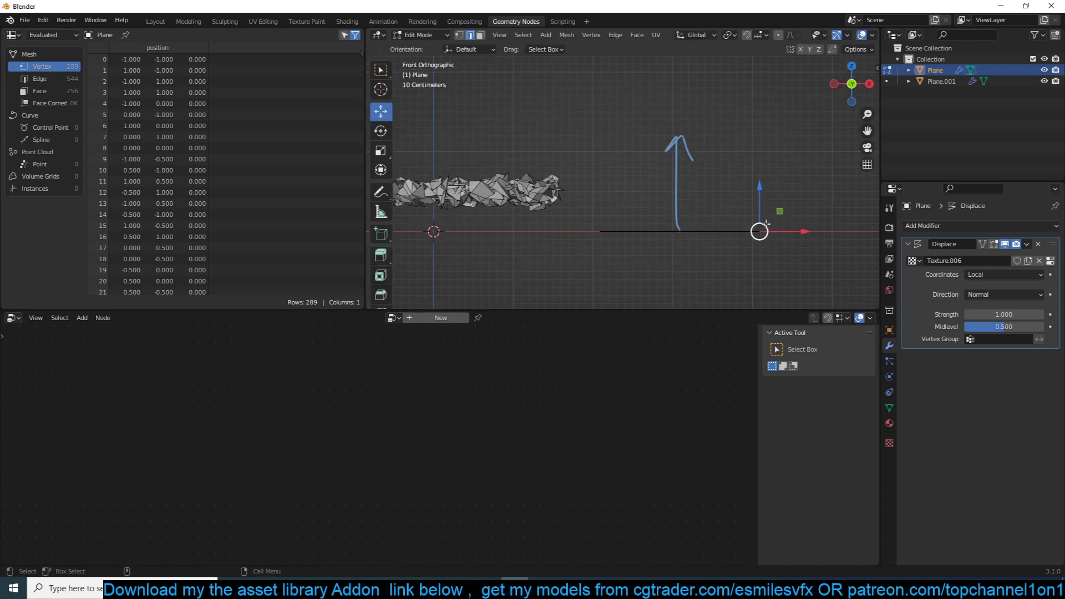
key("e")
left_click(839, 119)
middle_click_drag(839, 118, 820, 154)
Subdivide the sloped strip with multiple evenly spaced loop cuts and return to Object Mode.
key("ctrl+r")
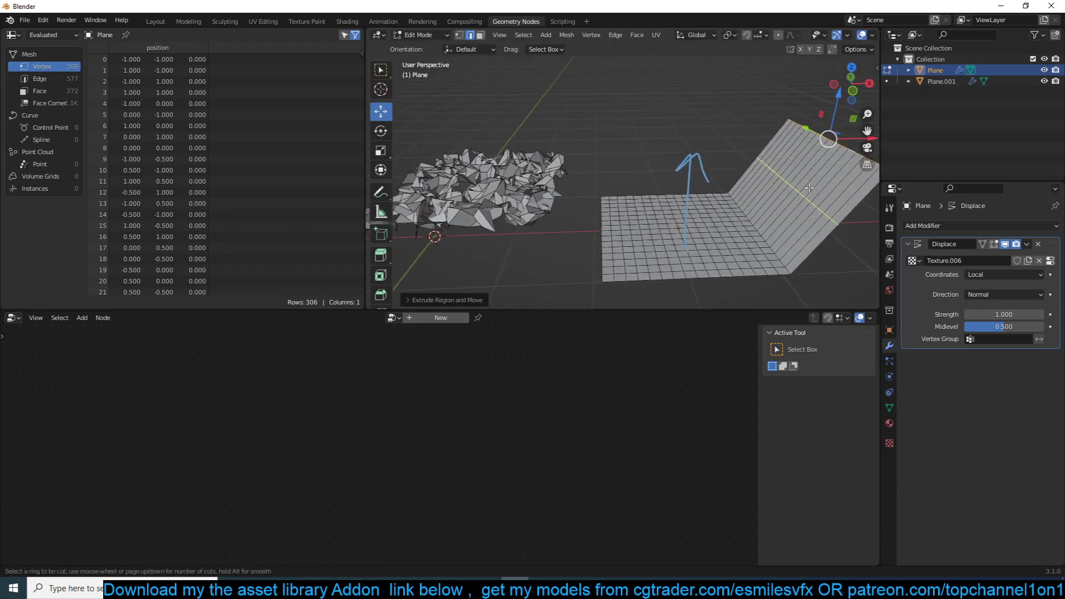
scroll(808, 187, "up", 8)
left_click(808, 186)
key("Tab")
In front view, annotate an arrow pointing away from the sloped strip to mark its normal direction.
key("KP_1")
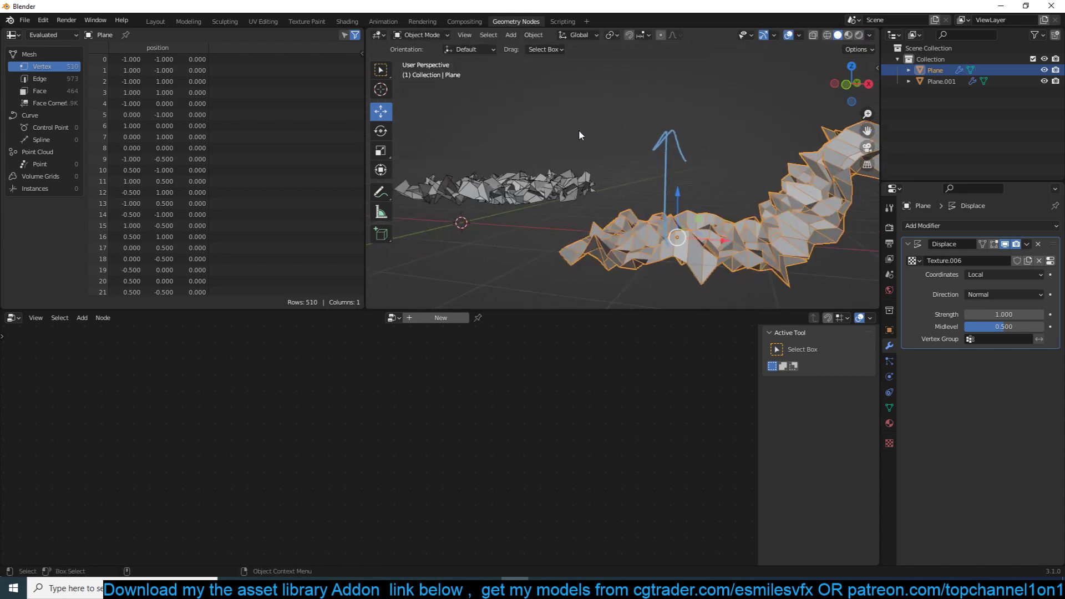
left_click(380, 192)
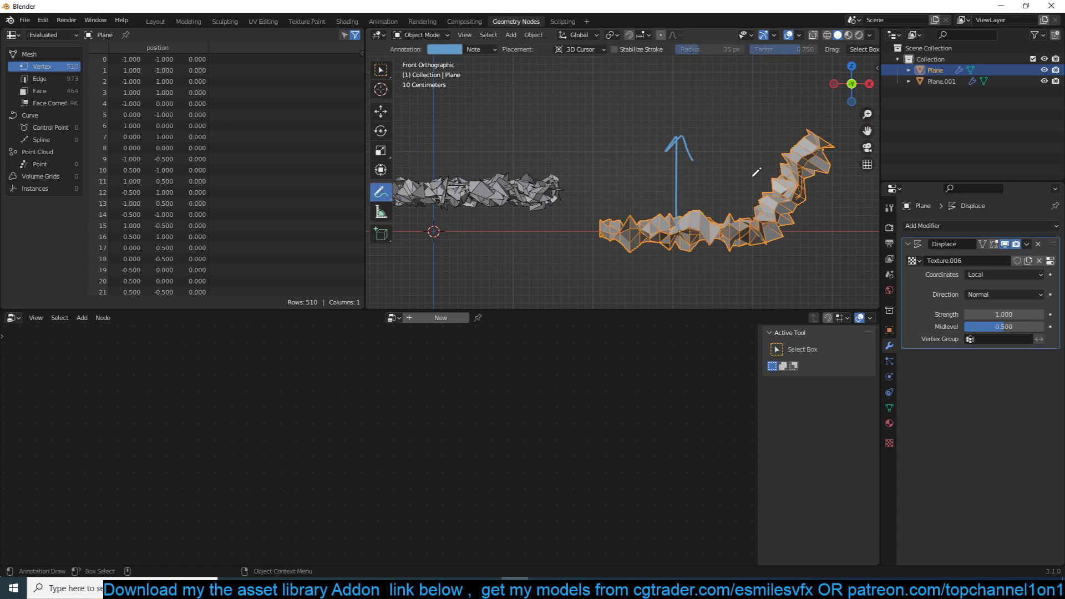
left_click_drag(783, 177, 727, 174)
middle_click_drag(745, 182, 777, 166)
Try X as the Displace modifier's direction, and switch it to RGB to XYZ.
left_click(1001, 294)
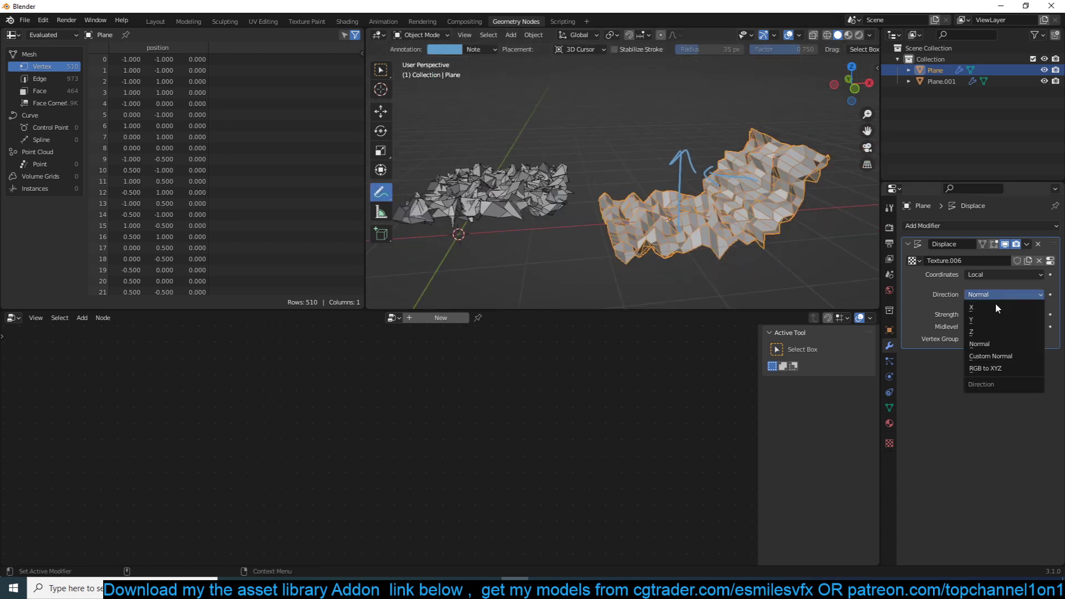
left_click(1013, 306)
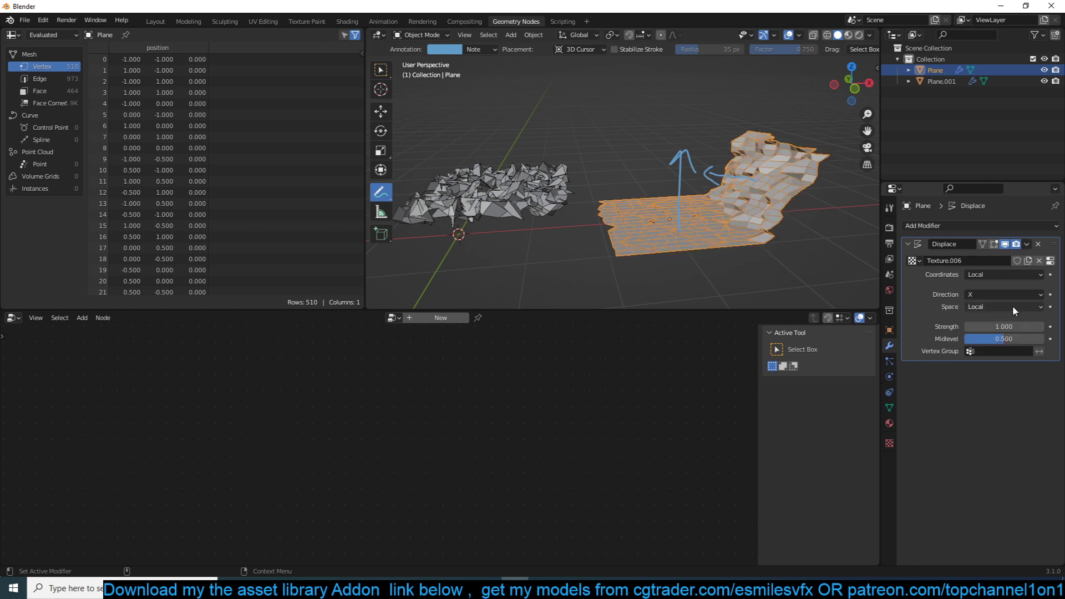
left_click(1009, 292)
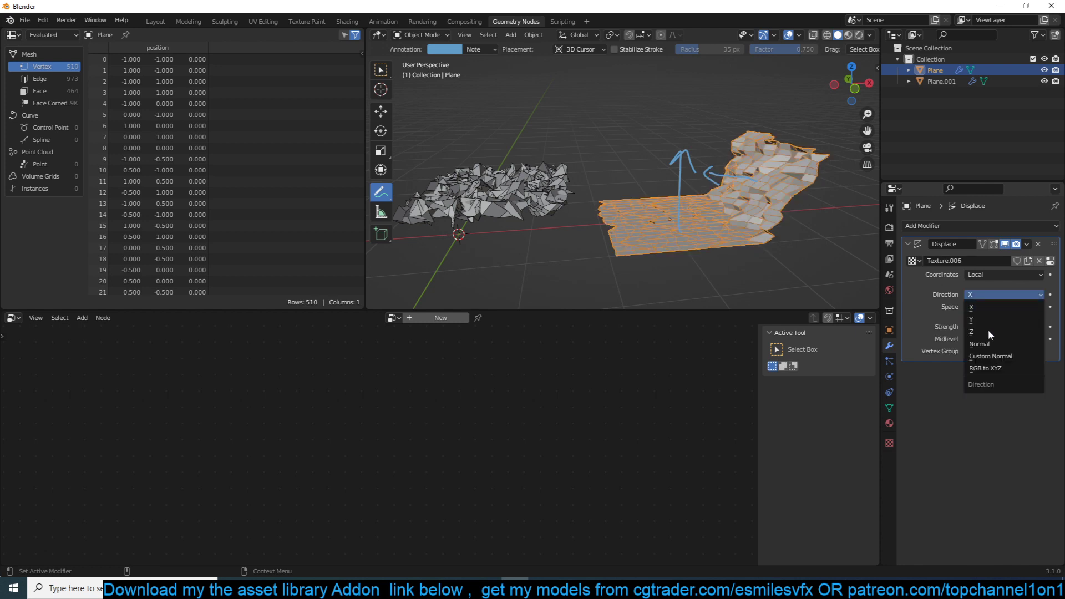
left_click(985, 368)
middle_click_drag(788, 192, 804, 198)
Return to the Move tool and select the noise-displaced geometry nodes plane.
middle_click_drag(525, 206, 623, 218, "shift")
left_click(381, 112)
left_click(565, 190)
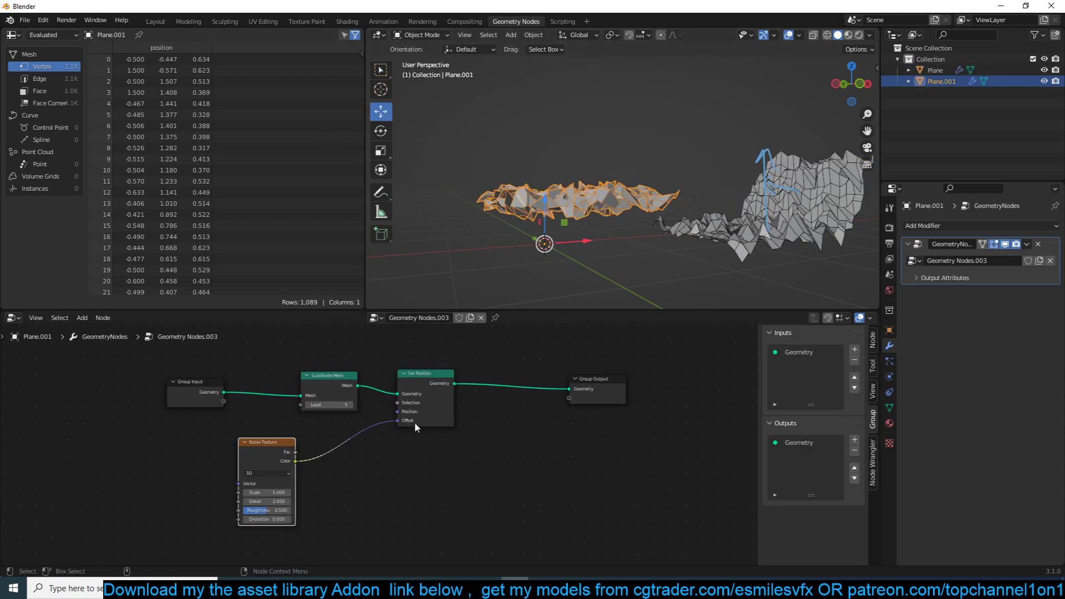
Connect the Noise Texture's Fac output to the Set Position offset in place of the Color output.
middle_click_drag(415, 421, 498, 402)
scroll(391, 442, "up", 2)
left_click_drag(373, 433, 511, 390)
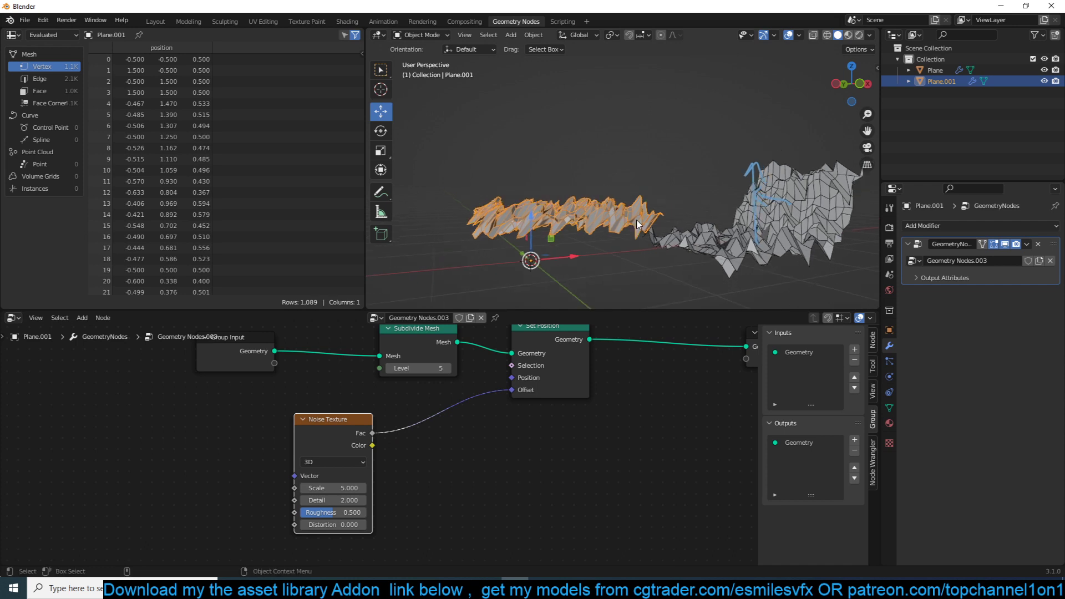
middle_click_drag(637, 225, 769, 223)
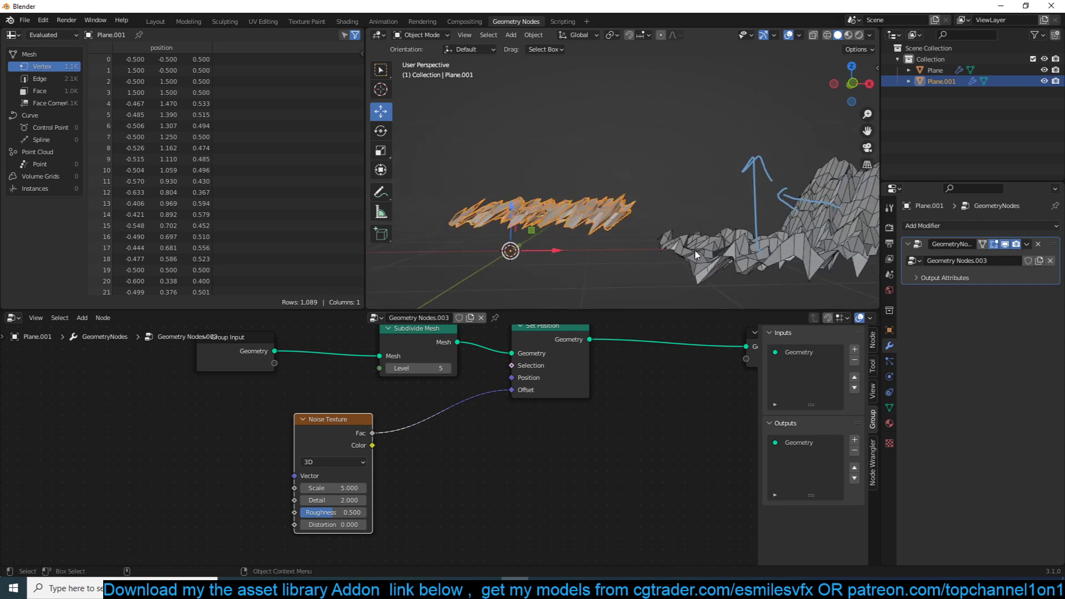
In front view, extrude the geometry nodes plane's edge diagonally upward into a sloped strip and return to Object Mode.
key("Tab")
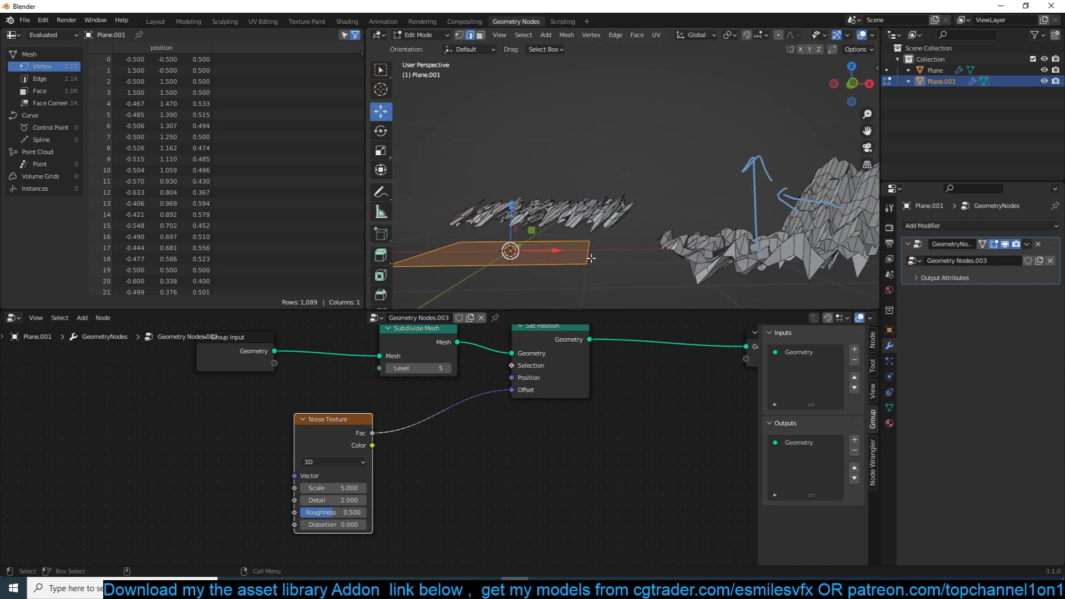
key("KP_1")
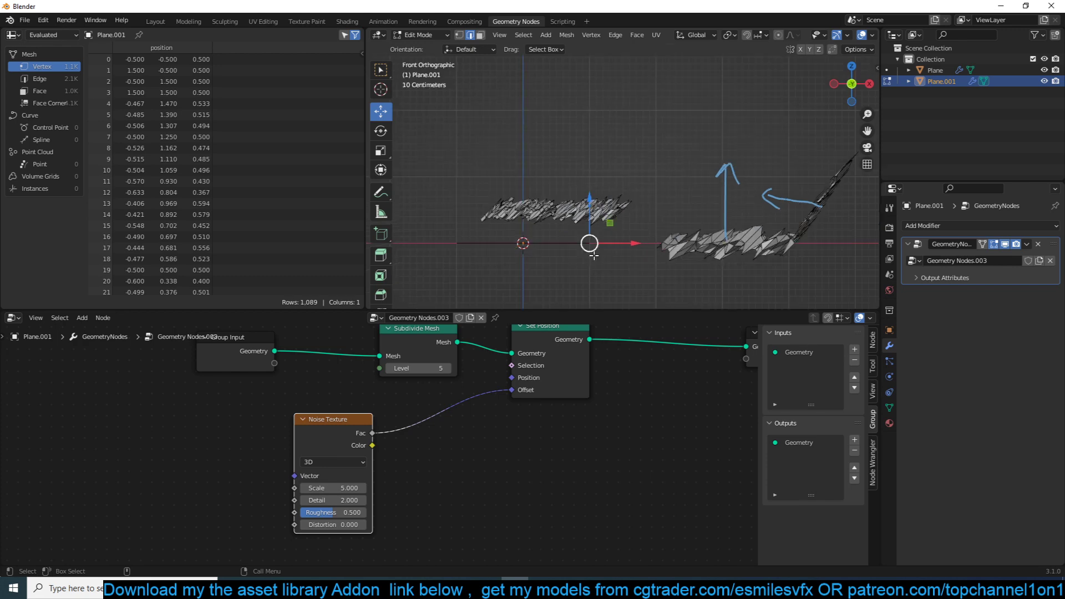
left_click(642, 171)
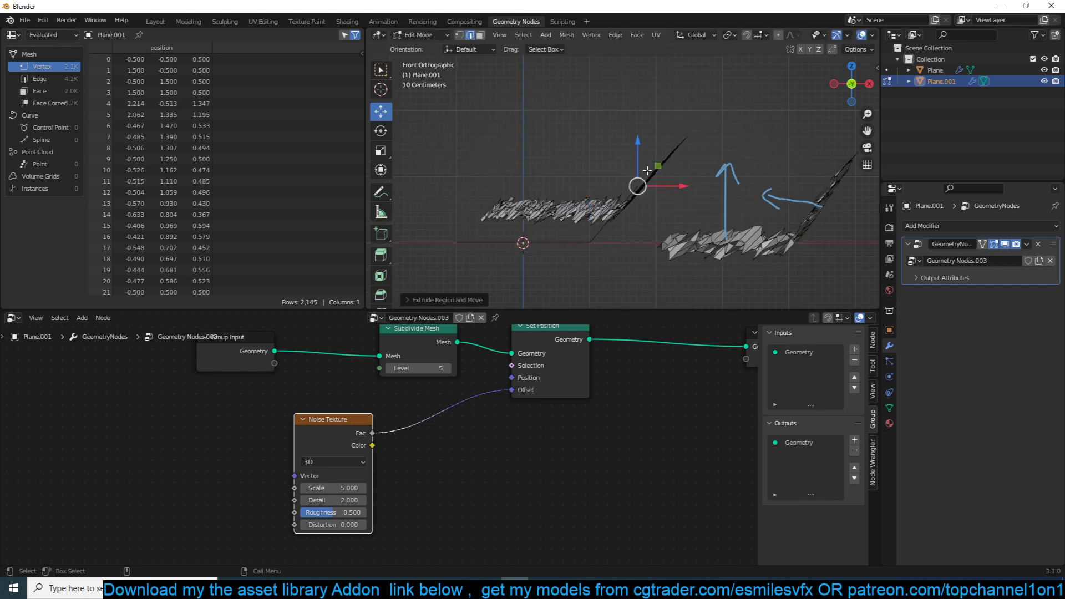
middle_click_drag(638, 178, 655, 201)
key("KP_1")
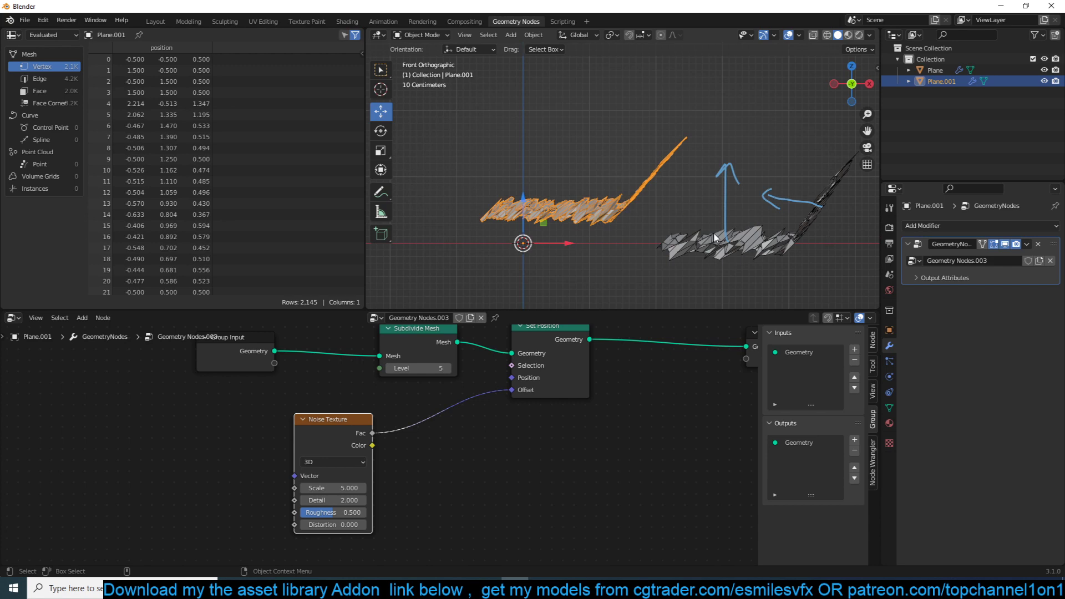
Check the reference plane's Displace settings against the extruded geometry nodes plane, and reselect the geometry nodes plane.
middle_click_drag(716, 238, 536, 266)
left_click_drag(517, 391, 462, 401)
left_click(757, 235)
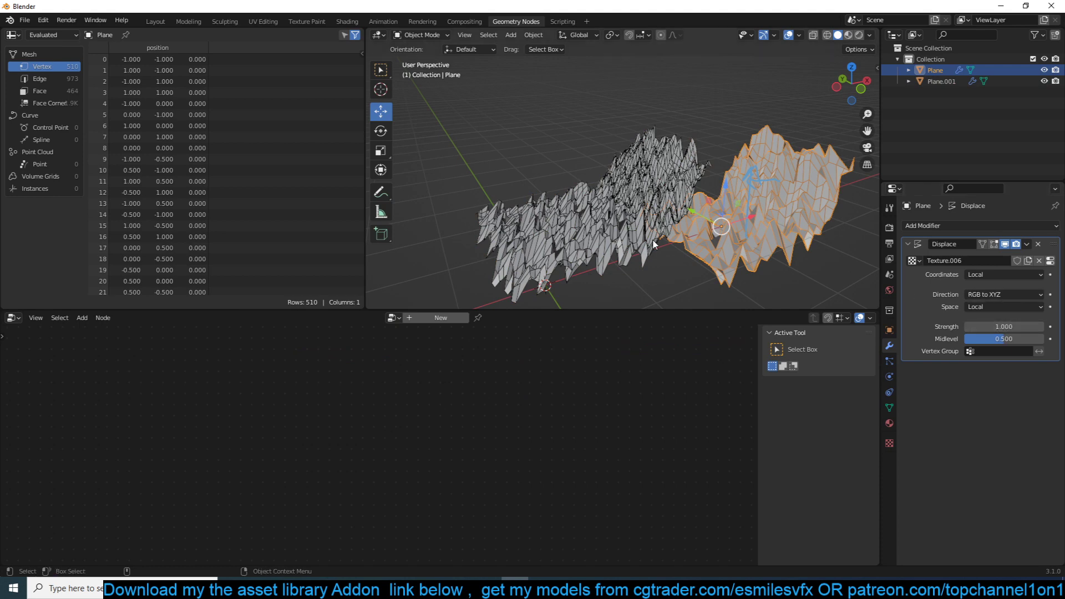
left_click(558, 210)
Detach the noise Fac link from the Set Position offset to compare the undisplaced mesh, and reconnect it.
left_click_drag(343, 444, 326, 443)
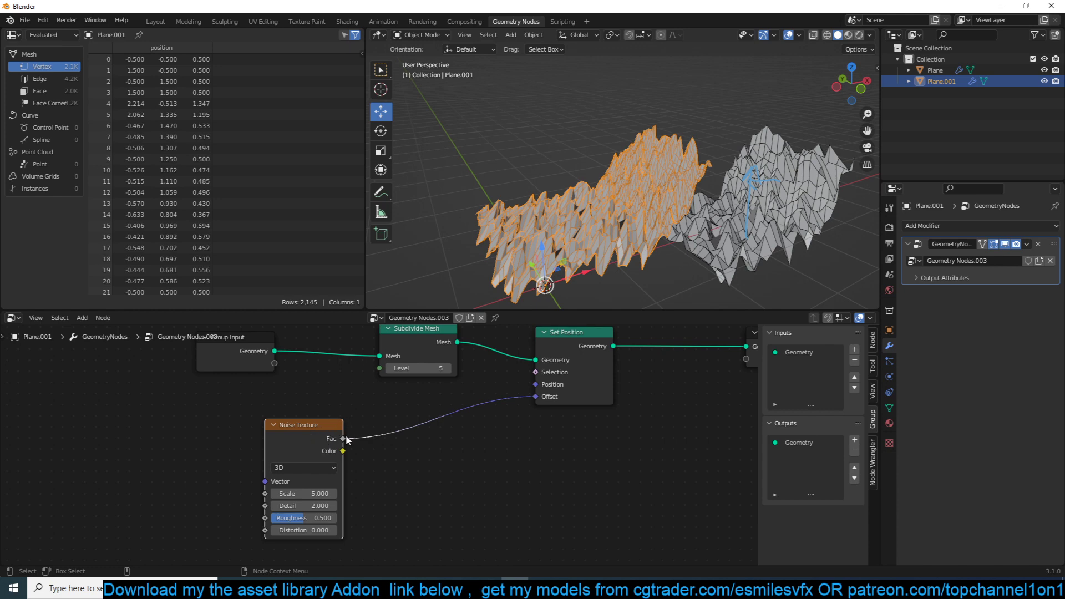
left_click_drag(536, 397, 532, 435)
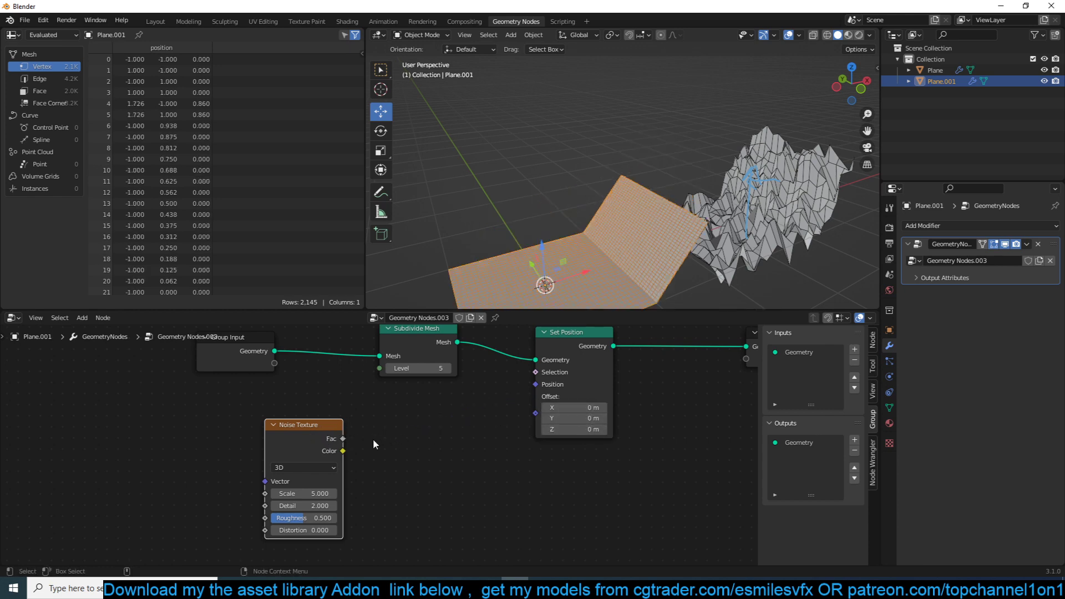
left_click_drag(343, 439, 536, 396)
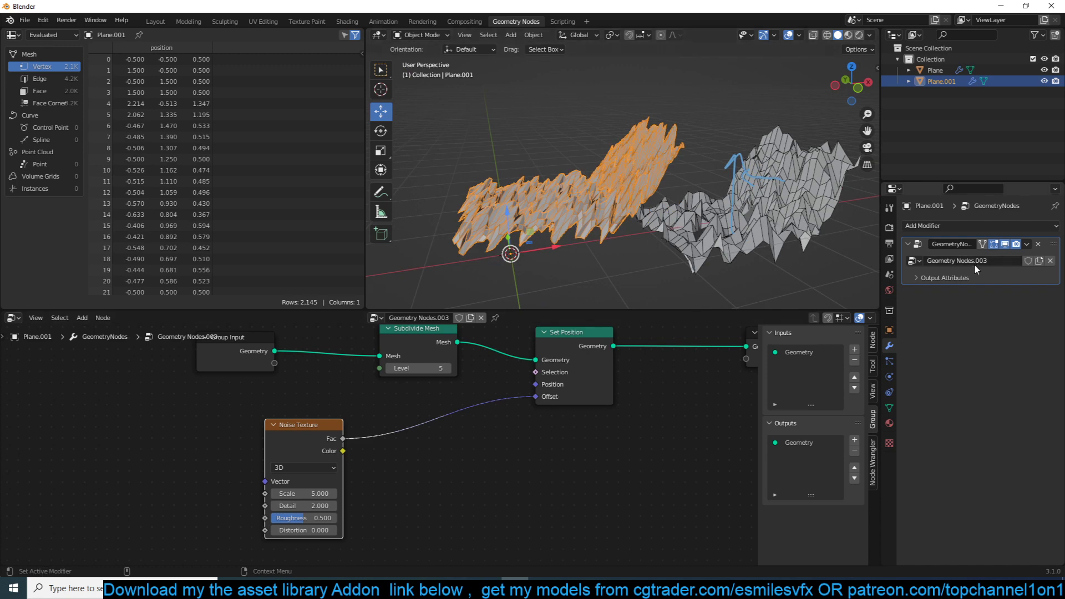
Set the reference plane's Displace direction to Z and reselect the geometry nodes plane.
left_click(790, 191)
left_click(1014, 295)
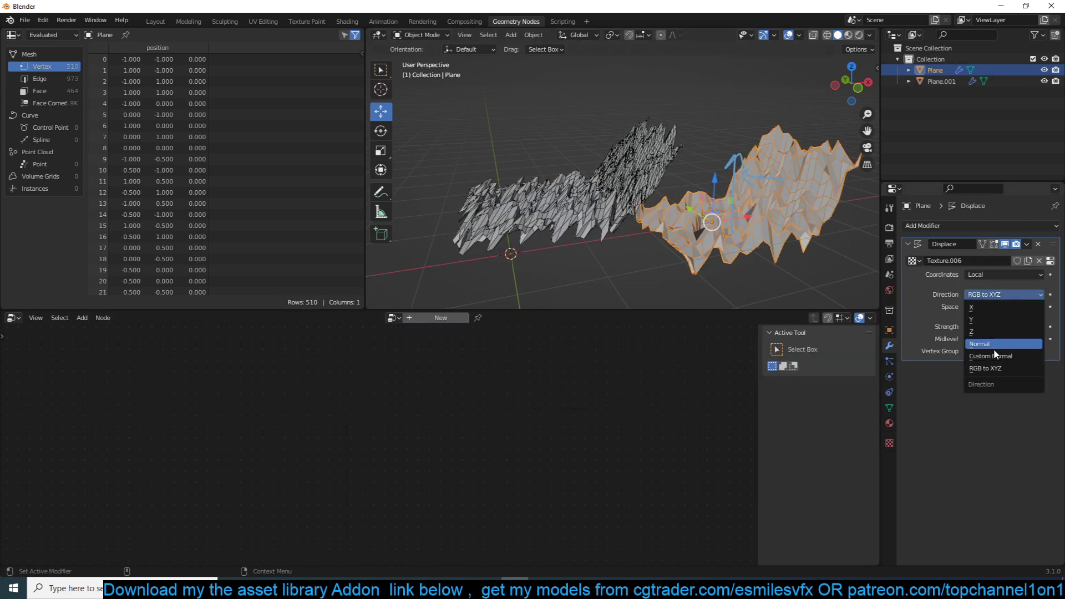
left_click(1002, 331)
left_click(608, 215)
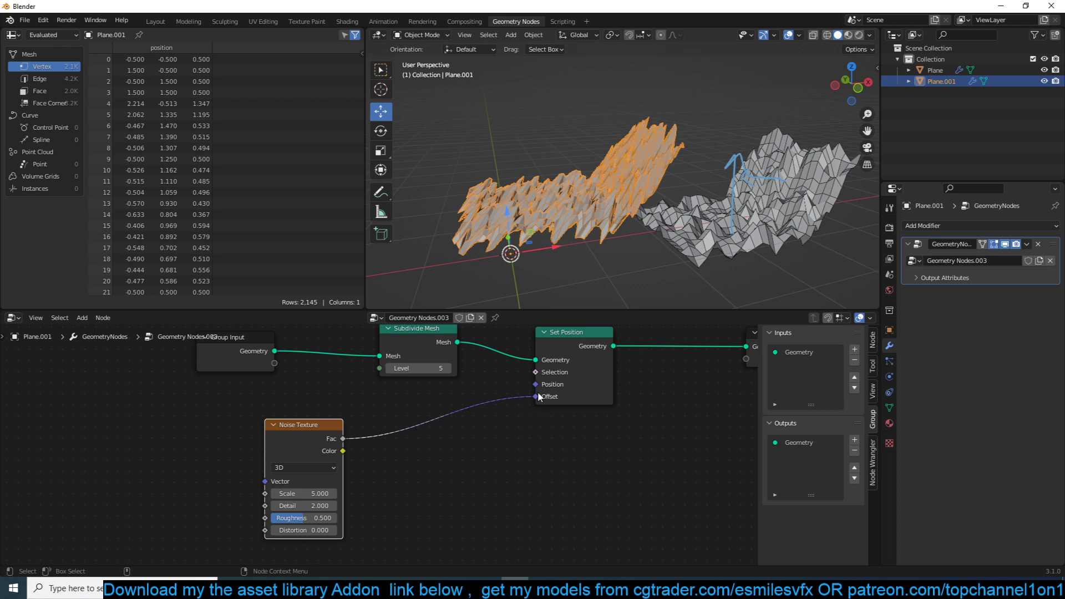
Disconnect the noise from the Set Position offset and move the Noise Texture node away to make room.
left_click_drag(537, 391, 367, 408)
left_click_drag(304, 466, 206, 453)
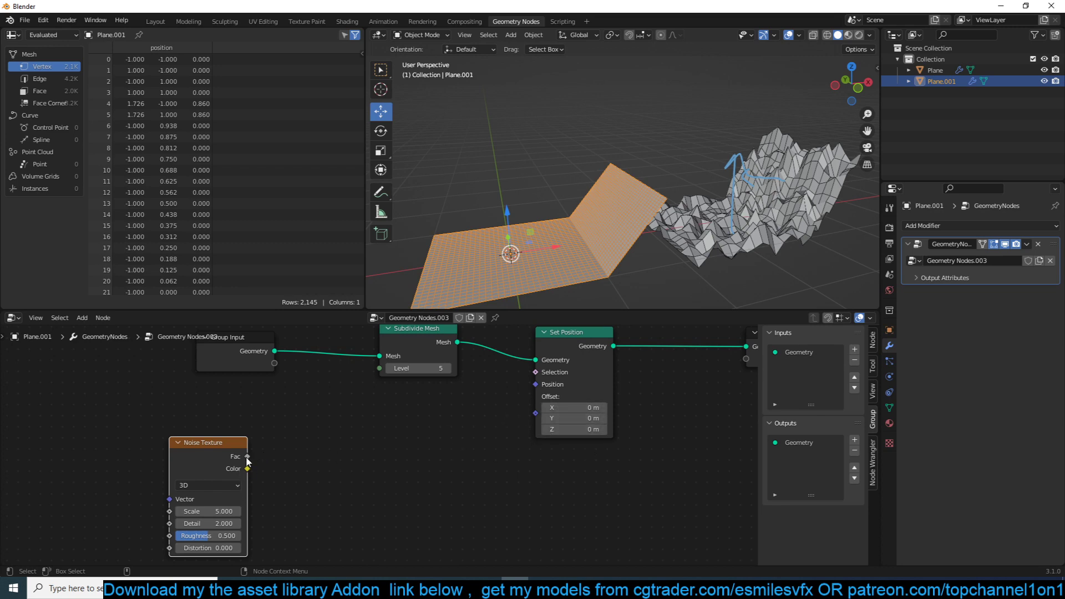
left_click_drag(247, 456, 534, 435)
Add a Combine XYZ node between the Noise Texture and Set Position nodes.
key("shift+a")
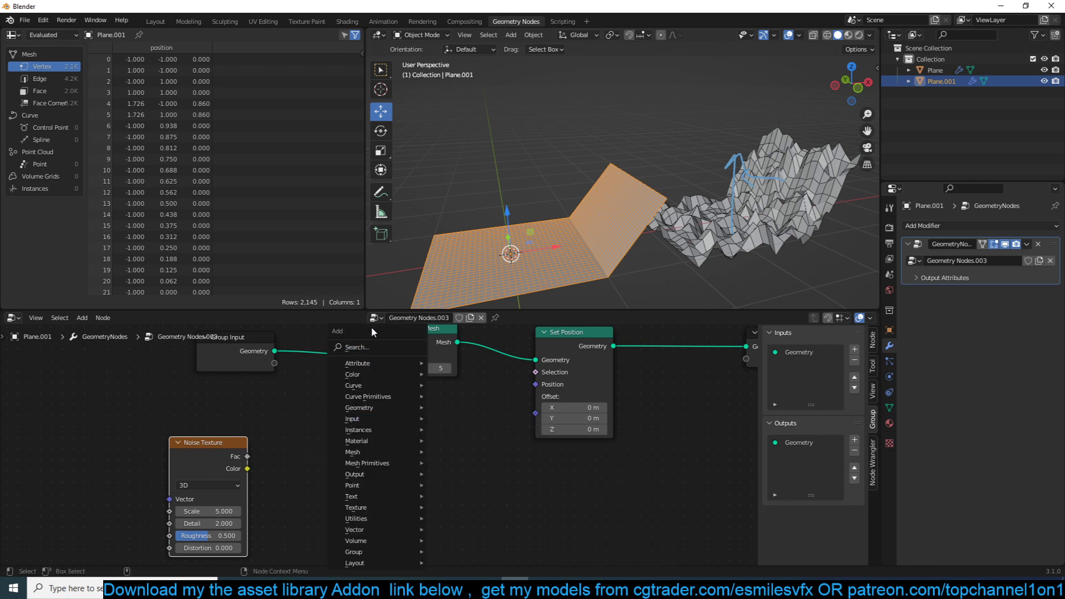
left_click(373, 346)
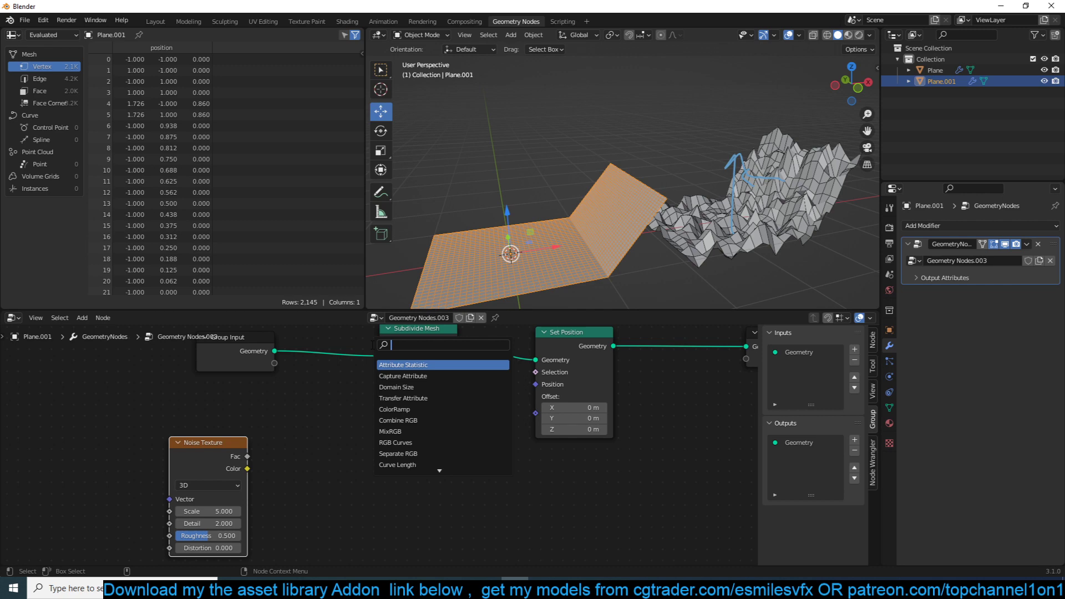
type("comb")
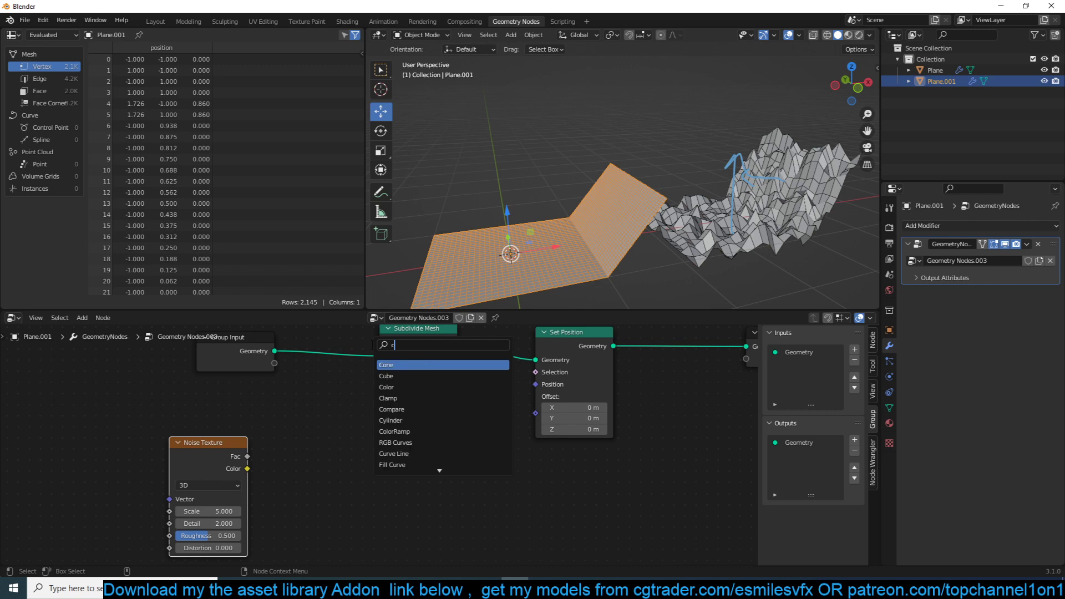
left_click(391, 376)
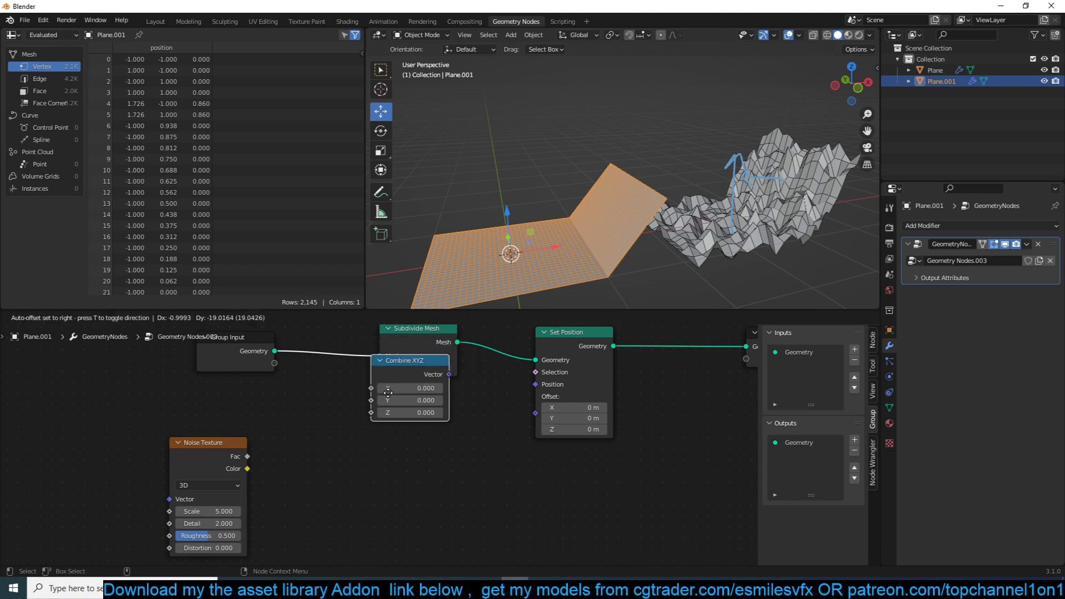
left_click(389, 413)
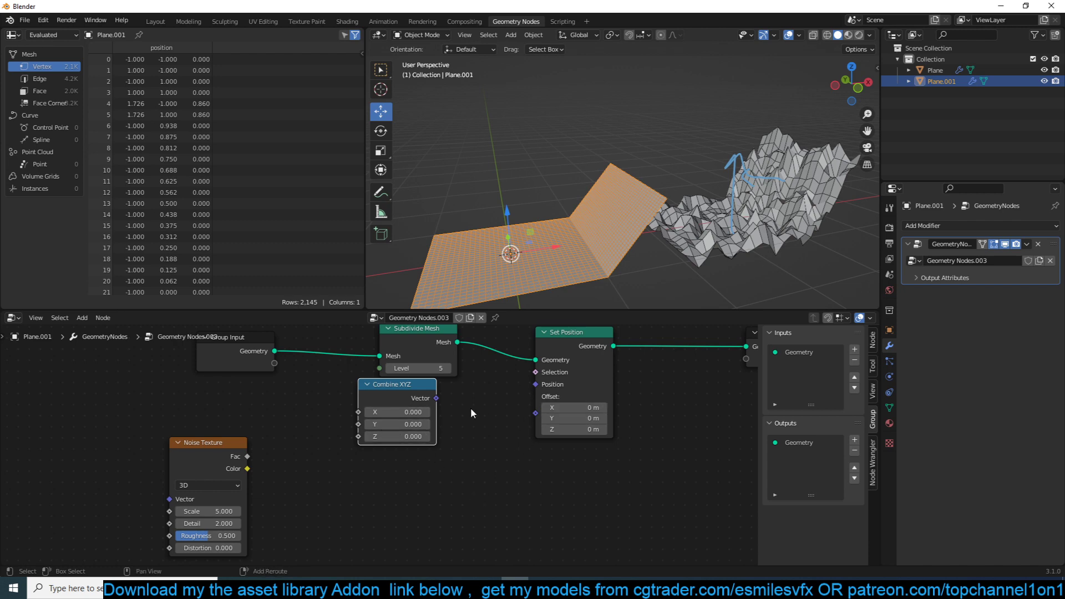
key("shift+a")
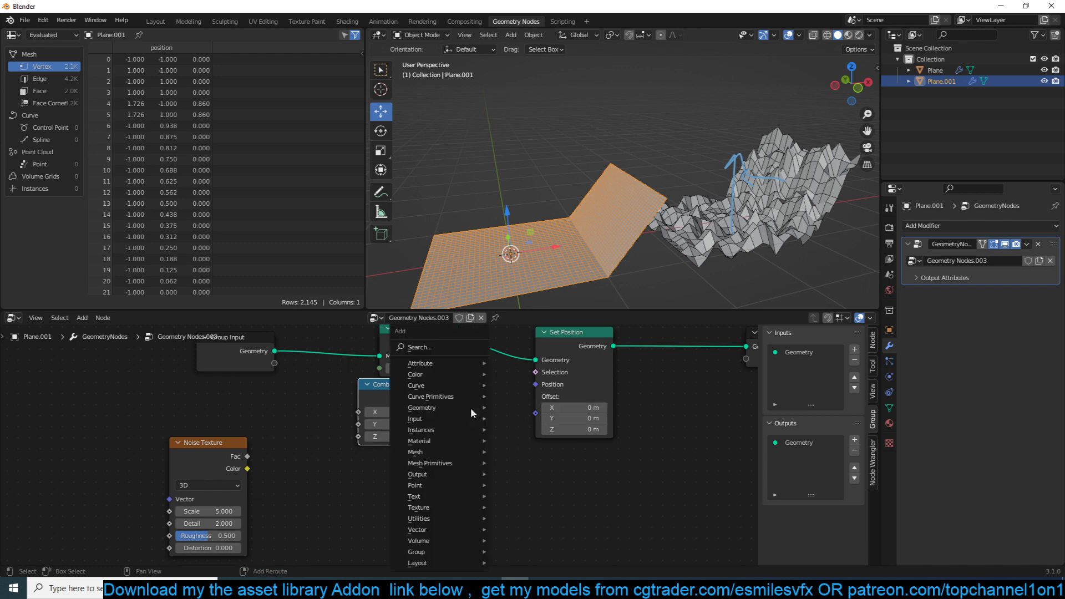
left_click(440, 347)
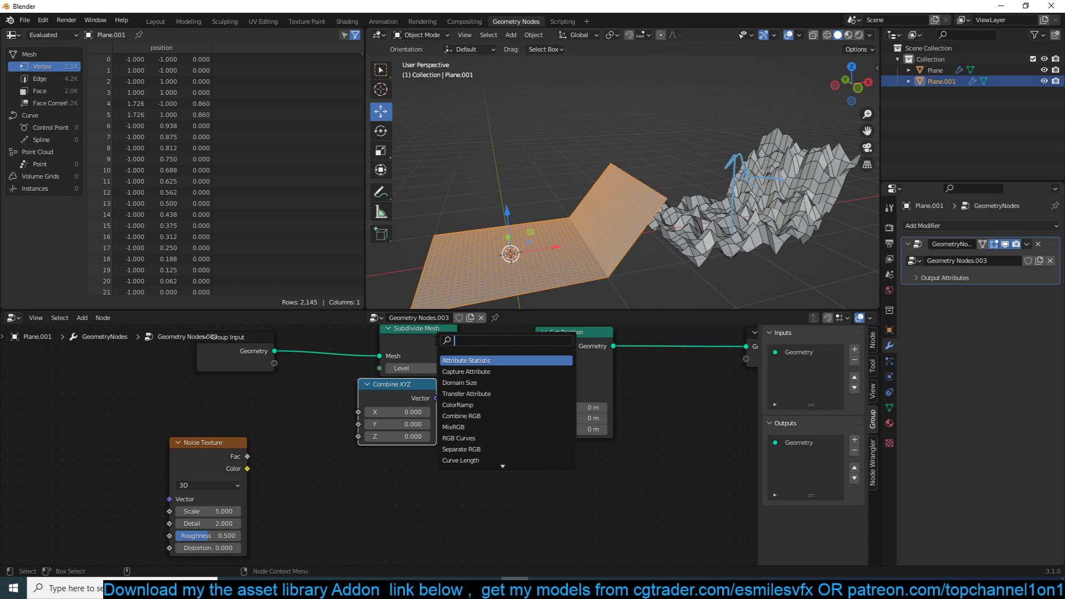
type("x")
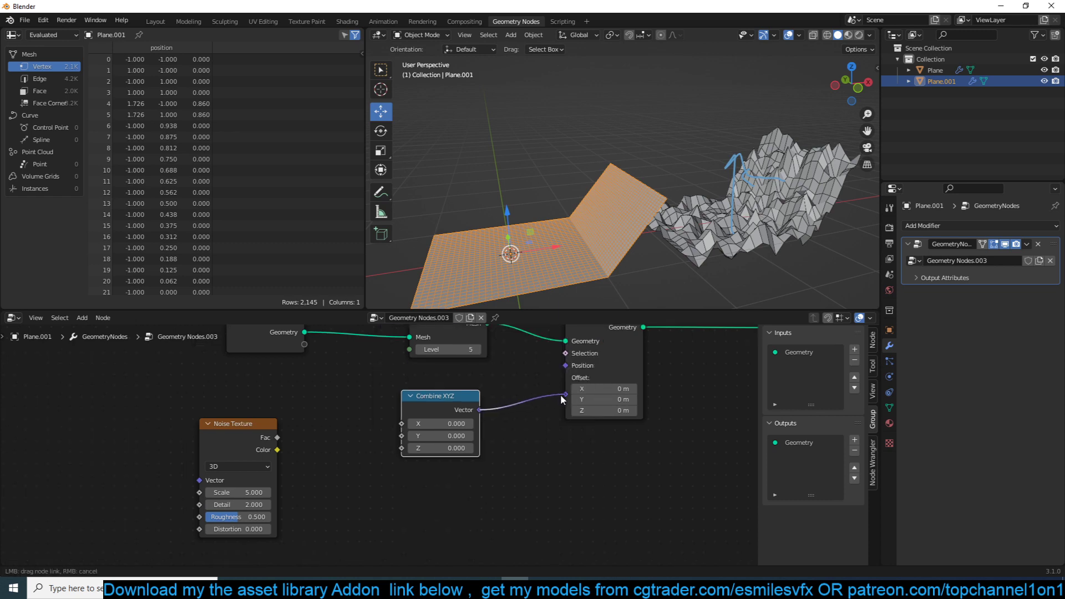
Link the Combine XYZ vector to the Set Position offset and feed the noise Fac output into its Z input.
left_click_drag(479, 409, 566, 378)
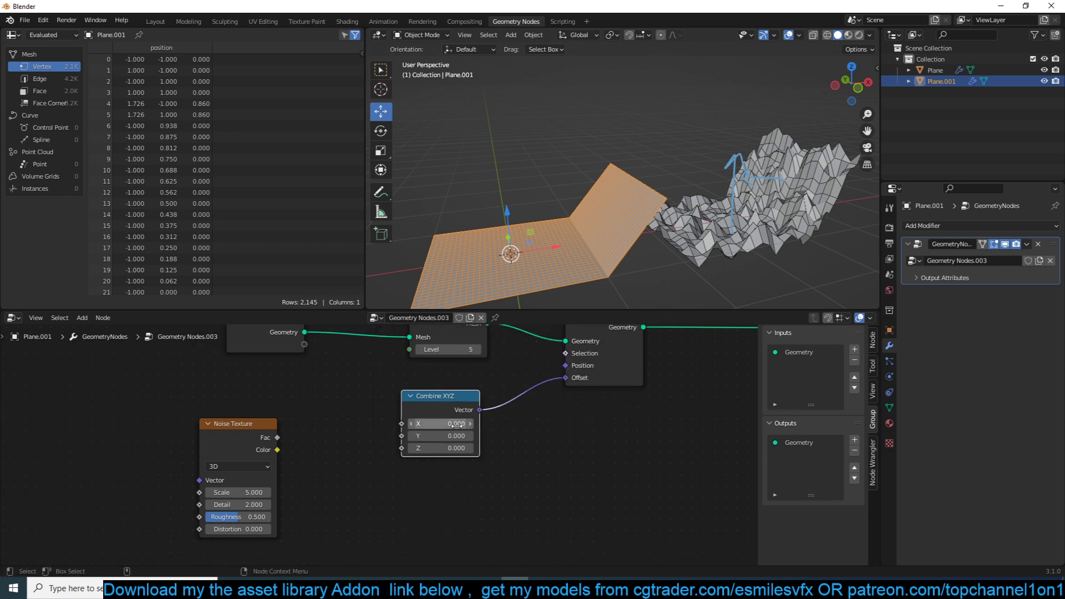
left_click_drag(438, 395, 493, 381)
left_click_drag(277, 437, 456, 433)
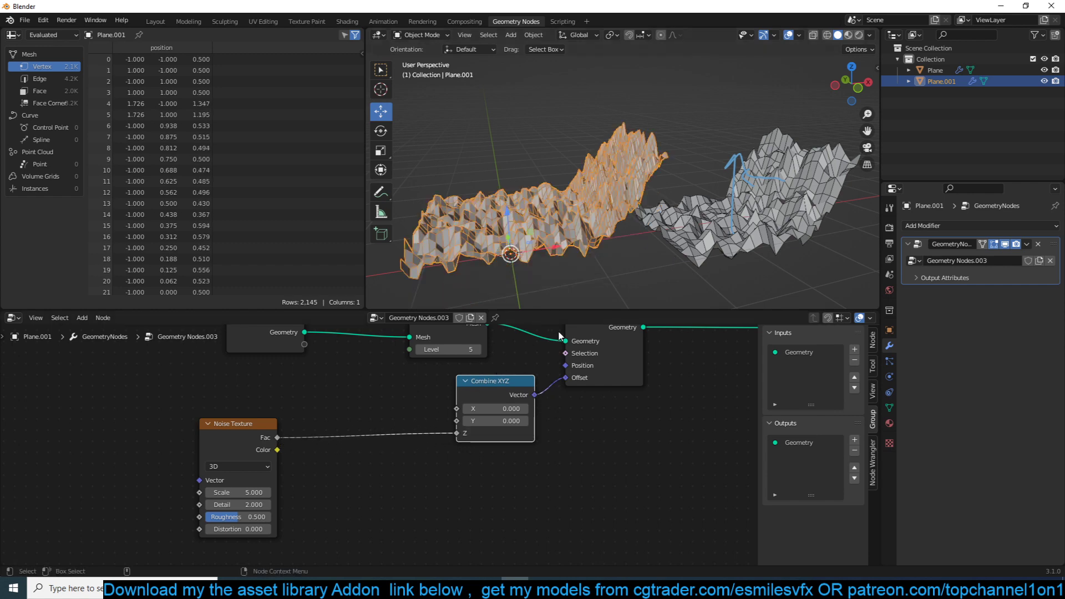
In front view, annotate an upward arrow on the geometry nodes plane to mark its displacement direction.
middle_click_drag(692, 239, 762, 229)
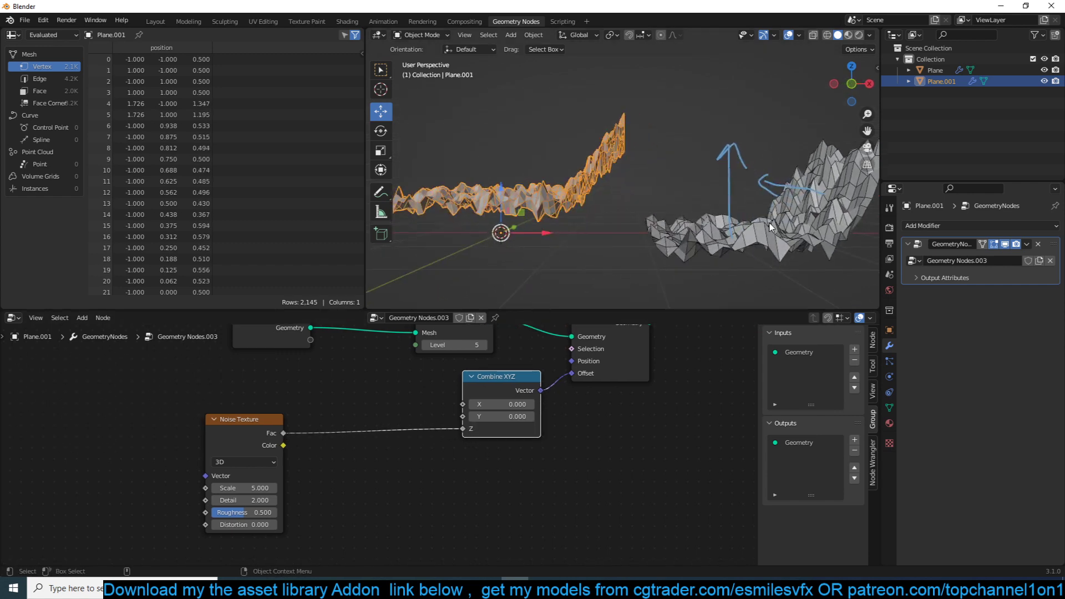
key("KP_1")
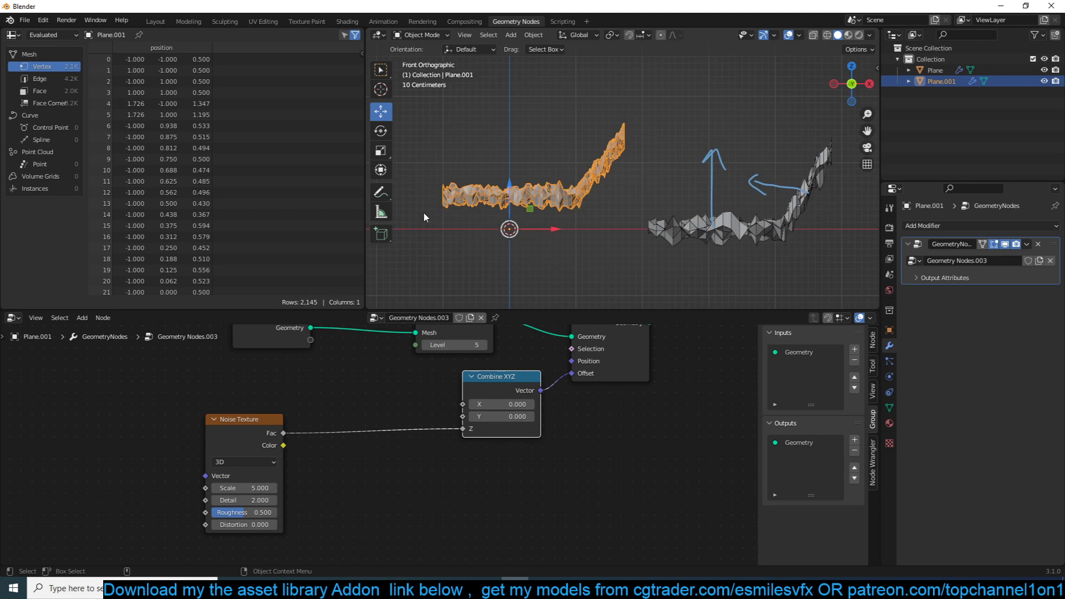
left_click(381, 191)
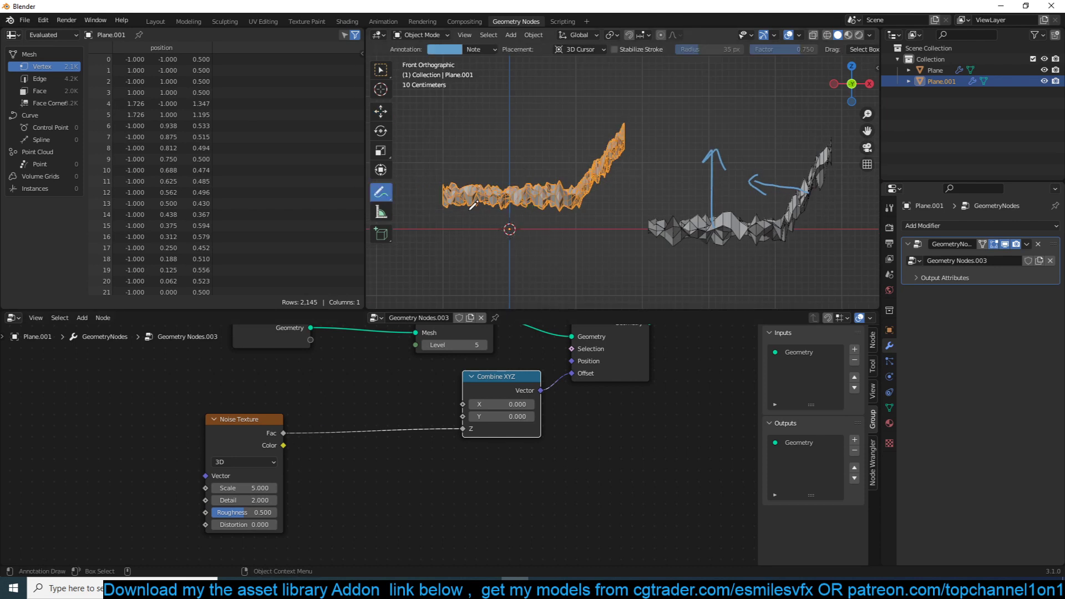
mouse_move(522, 233)
left_mouse_down()
mouse_move(526, 186)
mouse_move(537, 192)
left_mouse_up()
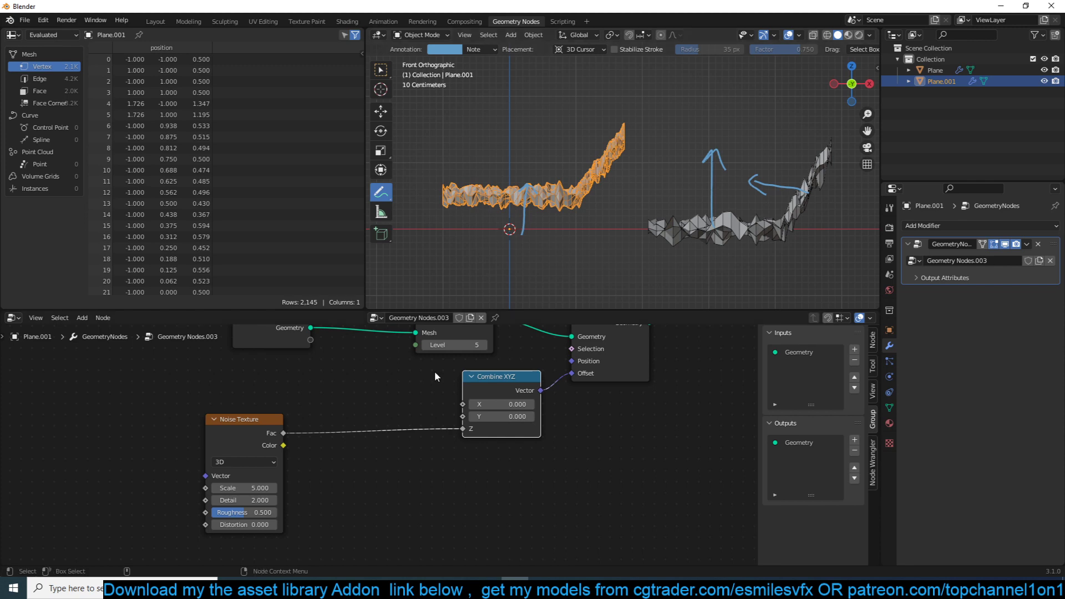
Insert a Math node set to Subtract 0.5 between the Noise Texture's Fac output and Combine XYZ's Z input.
left_click_drag(280, 470, 196, 484)
key("shift+a")
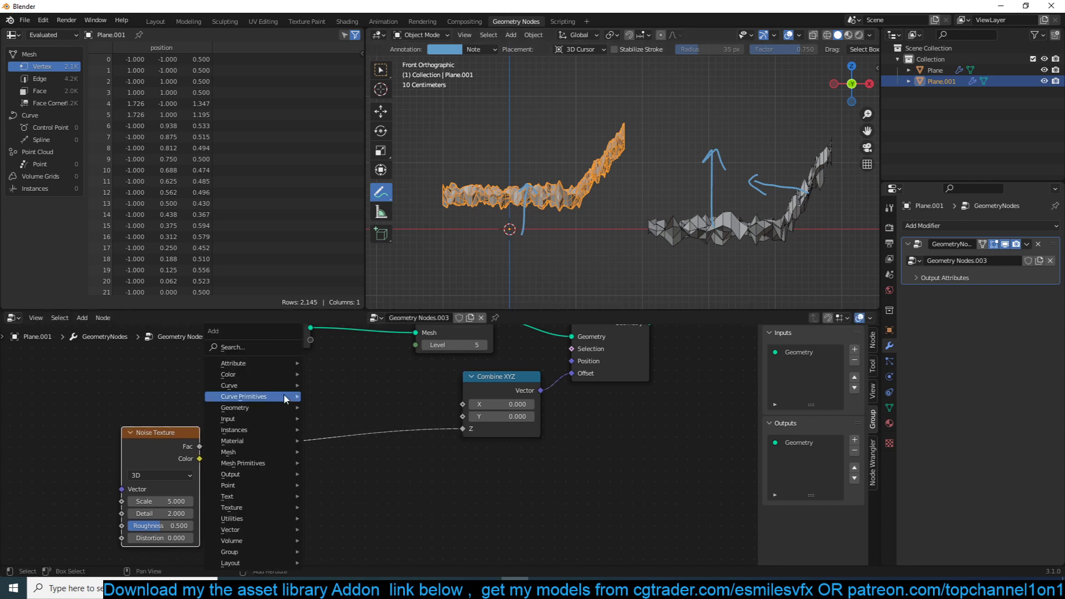
left_click(240, 349)
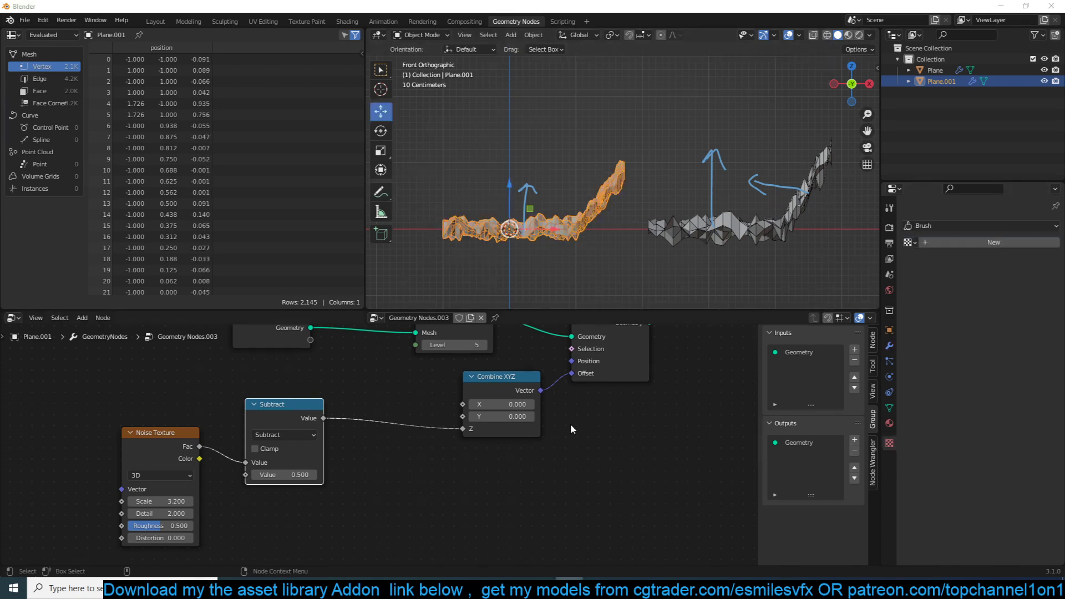
Route the Subtract value into Combine XYZ's X input and set the reference plane's Displace direction to X.
scroll(593, 427, "up", 2)
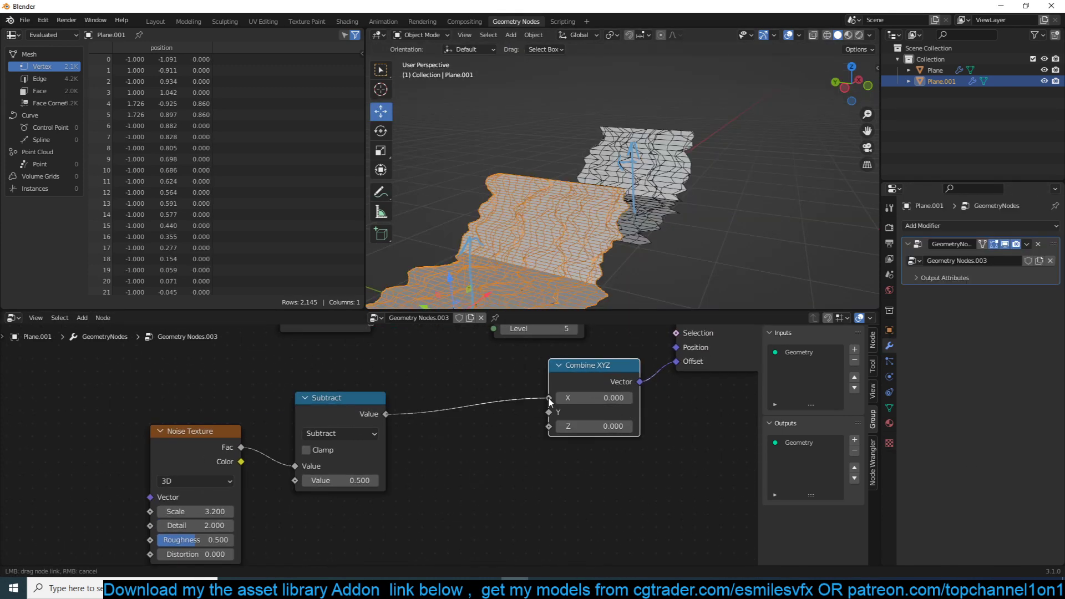
left_click(650, 172)
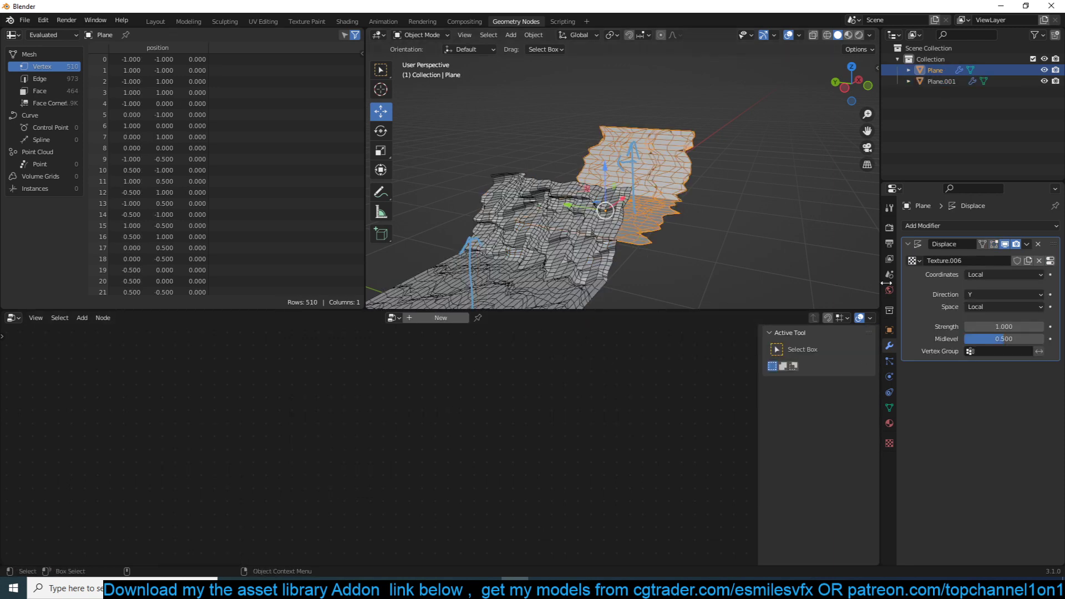
left_click(986, 296)
left_click(985, 307)
middle_click_drag(735, 205, 574, 197)
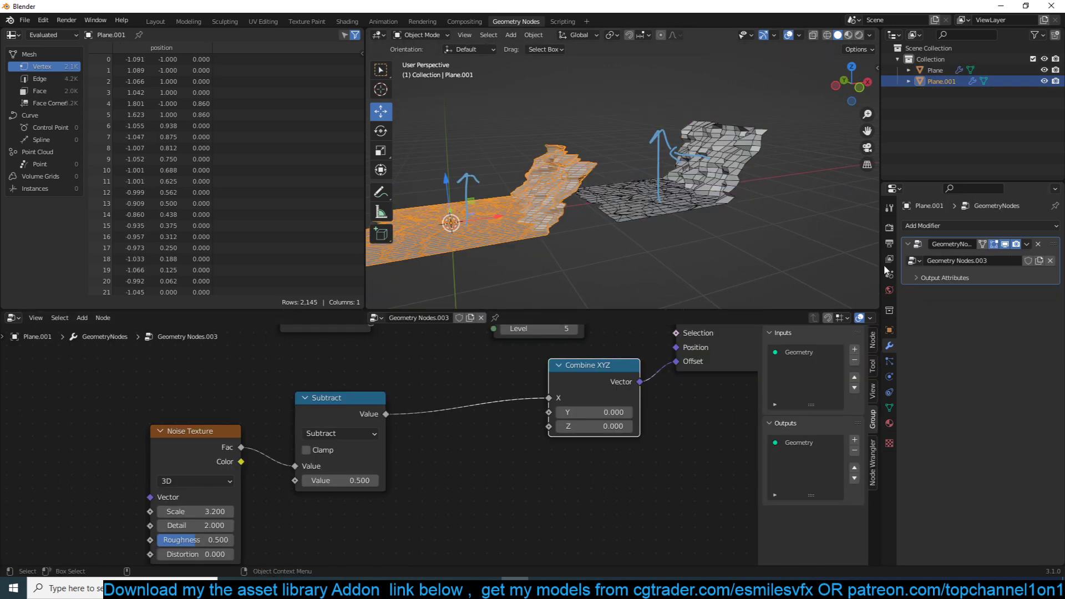
Set the reference plane's Displace direction to Normal and reselect the geometry nodes plane.
left_click(708, 193)
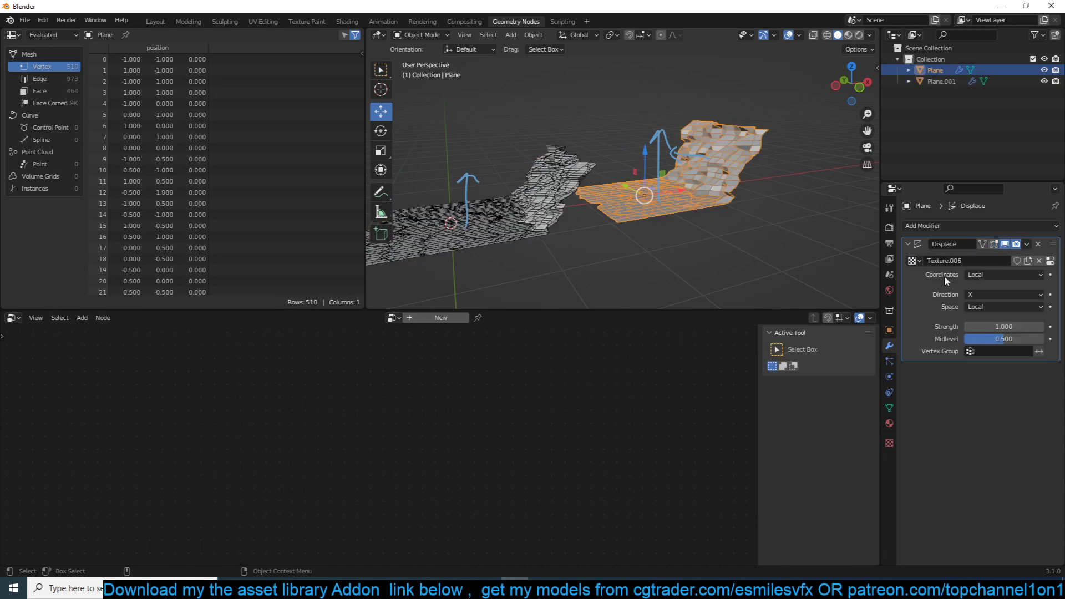
left_click(1018, 292)
left_click(998, 343)
middle_click_drag(788, 200, 751, 187)
left_click(532, 218)
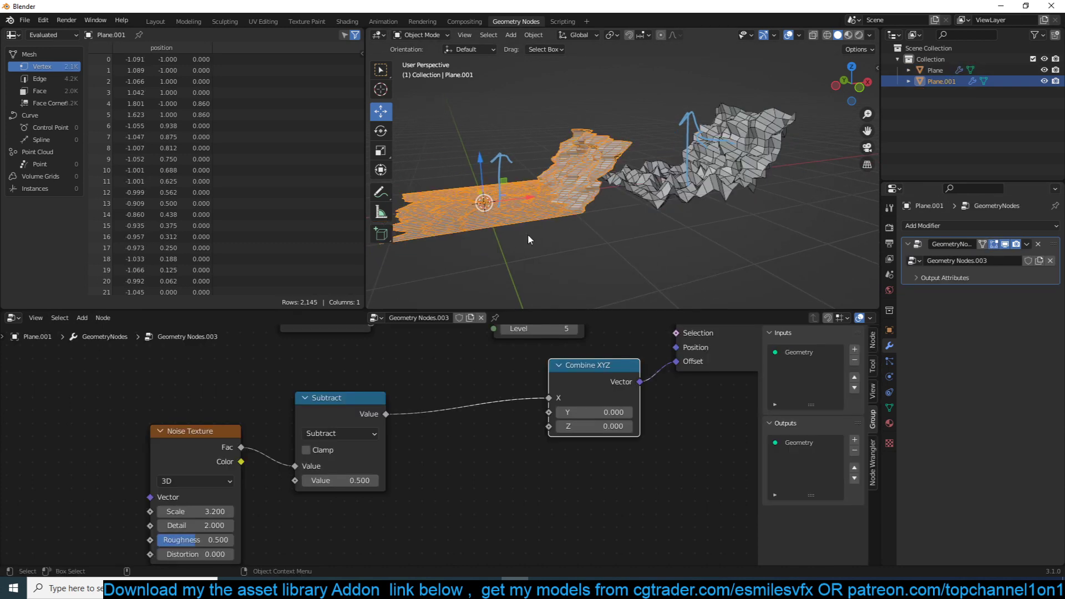
middle_click_drag(453, 387, 582, 392)
scroll(582, 391, "down", 7)
scroll(537, 437, "up", 5)
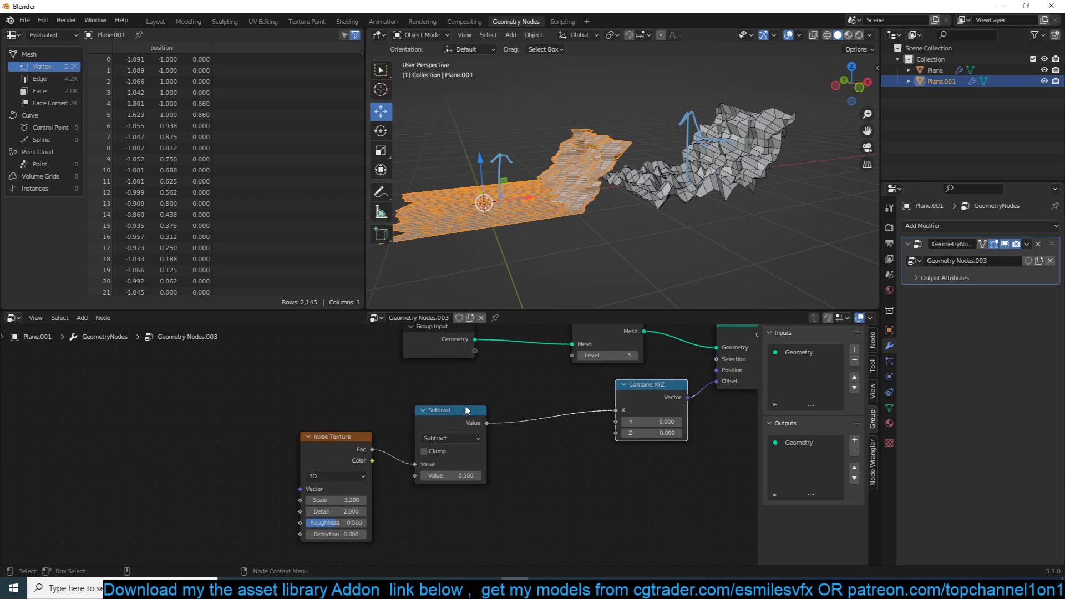
Add a Normal node and connect it to Set Position's Offset in place of Combine XYZ.
left_click_drag(440, 411, 433, 459)
left_click_drag(645, 389, 652, 435)
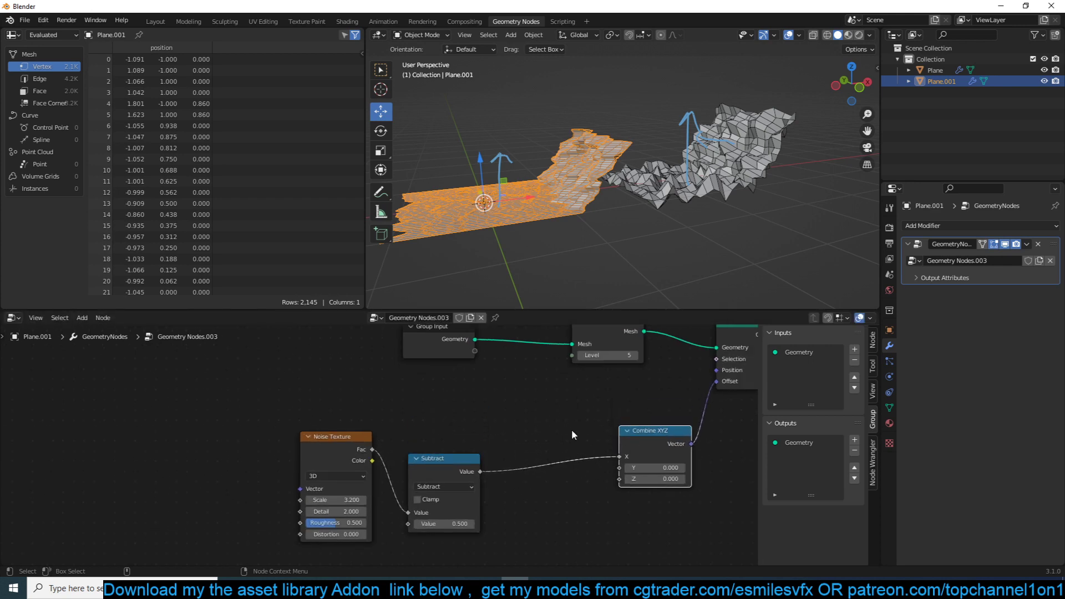
key("shift+a")
left_click(324, 352)
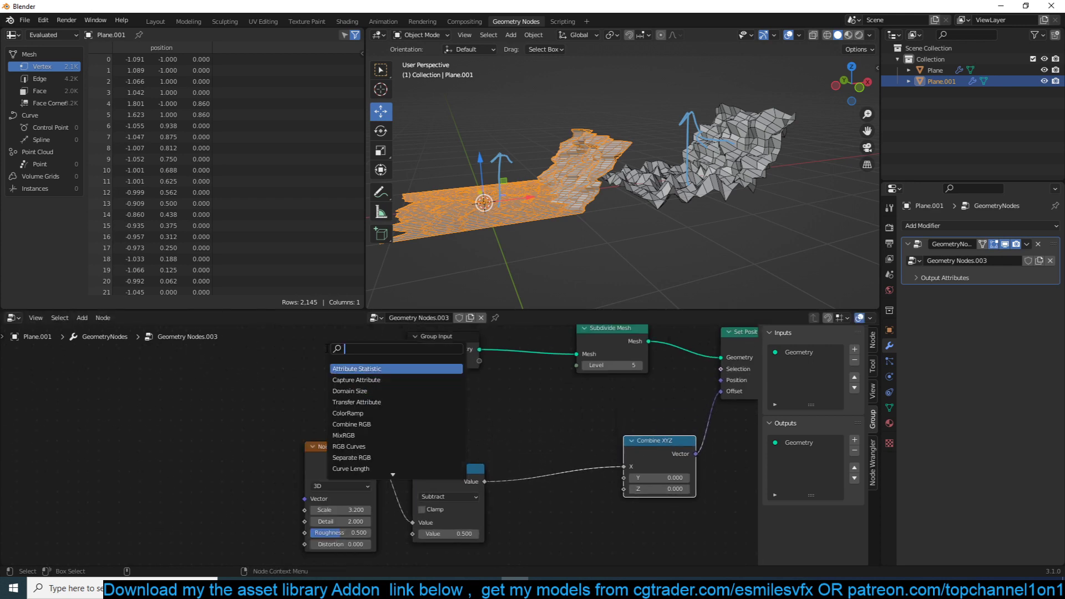
type("norm")
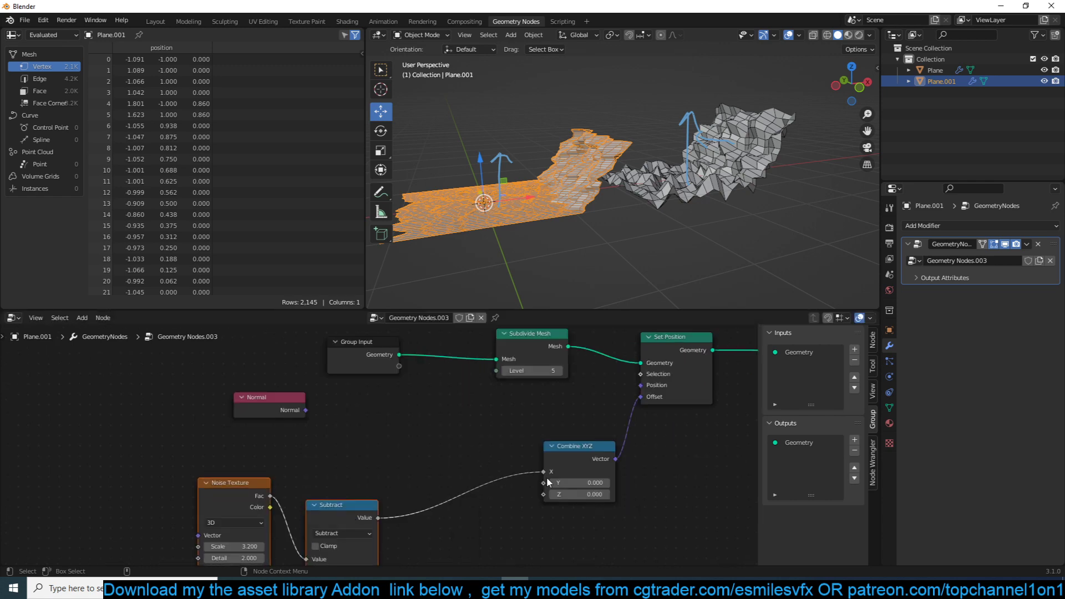
left_click_drag(592, 452, 527, 489)
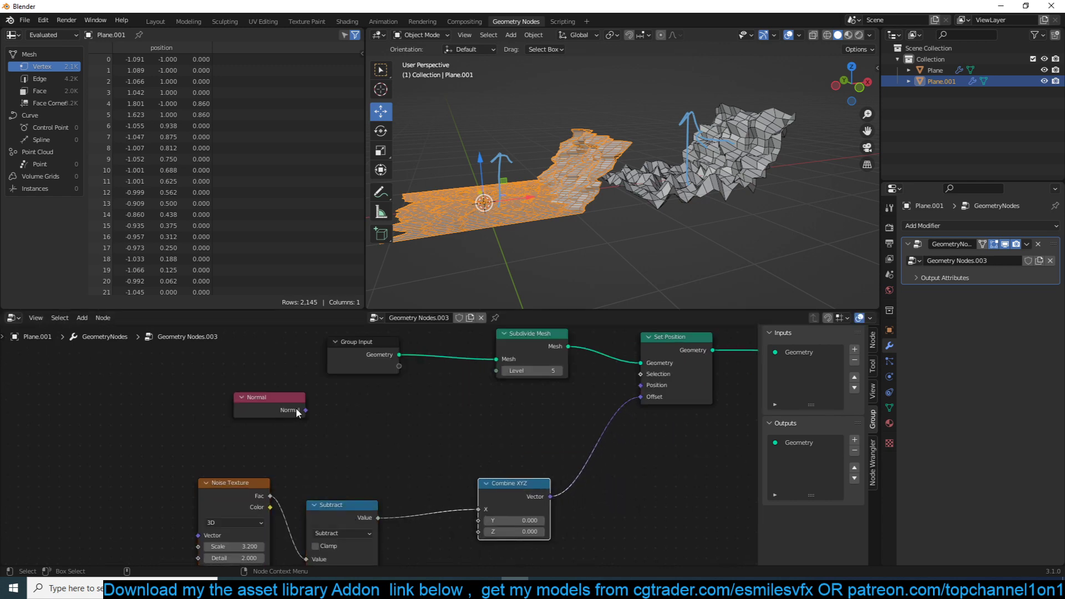
left_click_drag(295, 408, 650, 398)
middle_click_drag(492, 212, 597, 212)
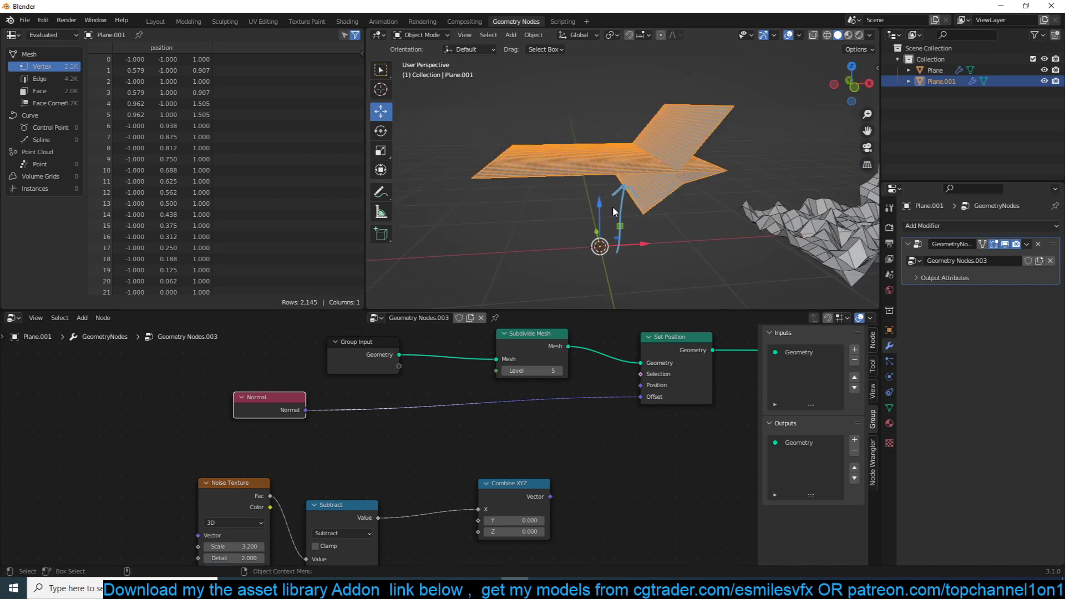
Delete the Combine XYZ node from the node tree.
middle_click_drag(442, 477, 468, 444)
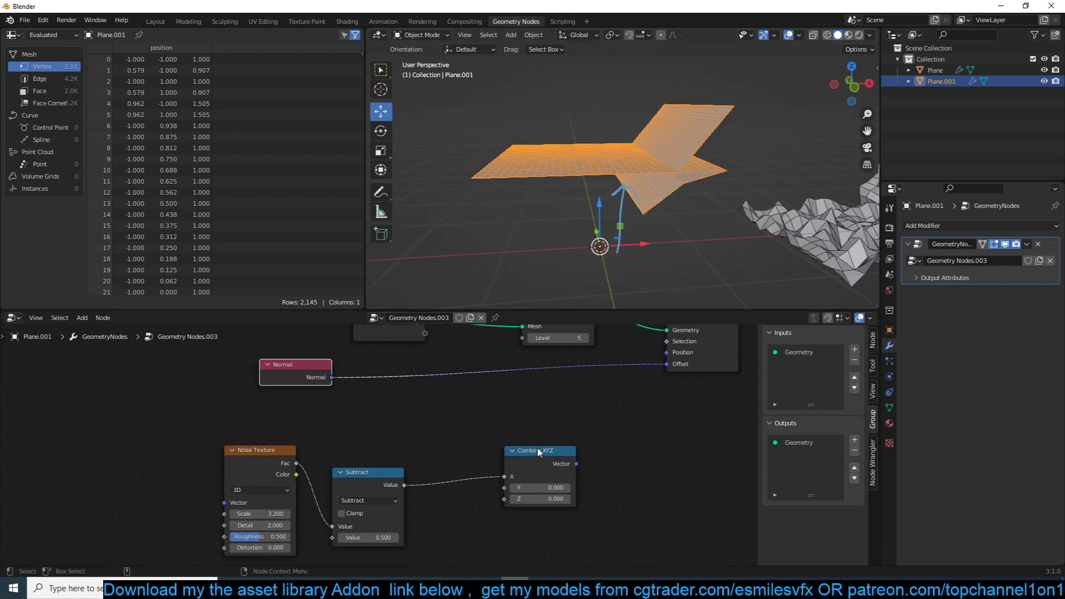
left_click_drag(537, 449, 537, 461)
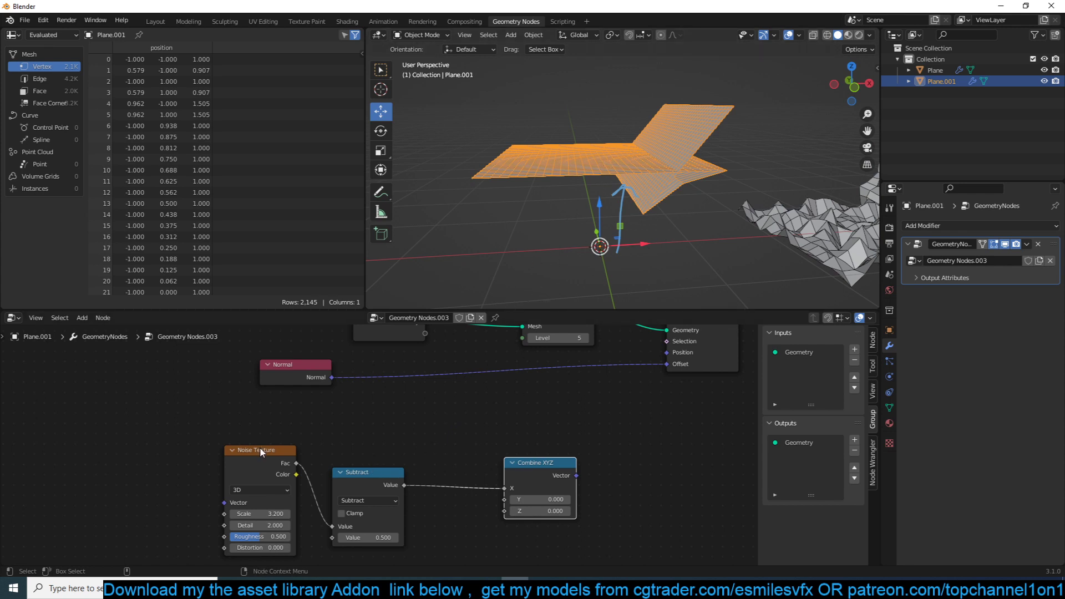
key("x")
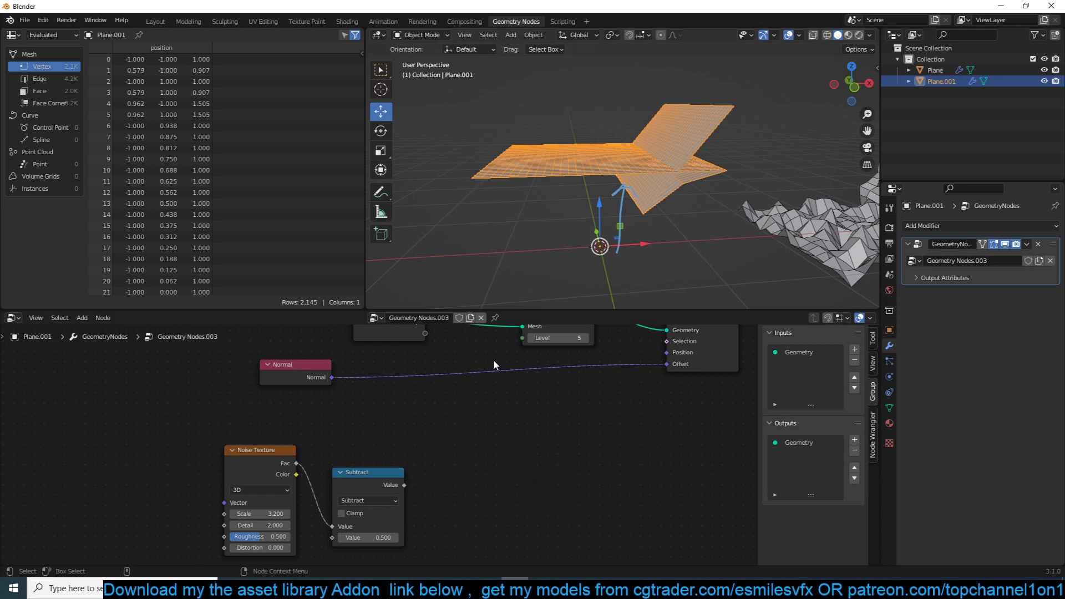
Insert a Vector Math node on the link between the Normal node and Set Position's Offset.
key("shift+a")
left_click(488, 345)
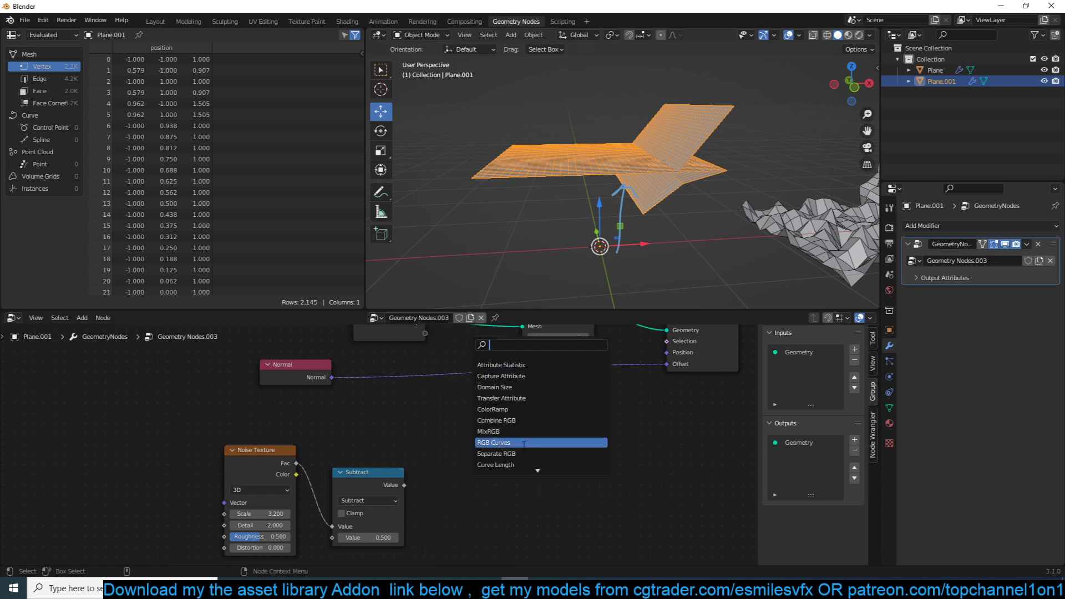
type("math")
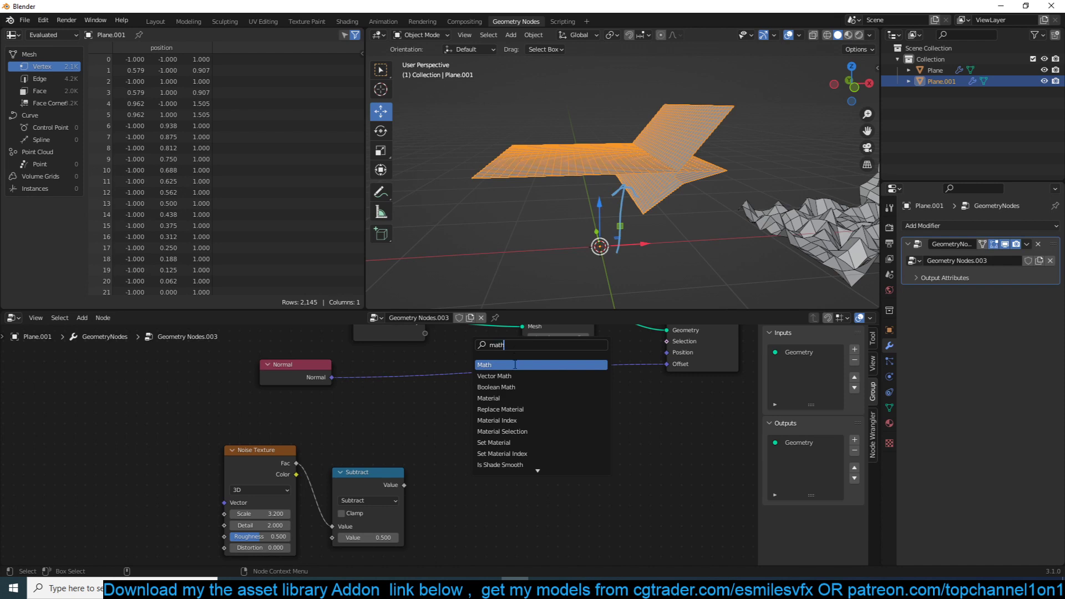
left_click(499, 375)
left_click(523, 382)
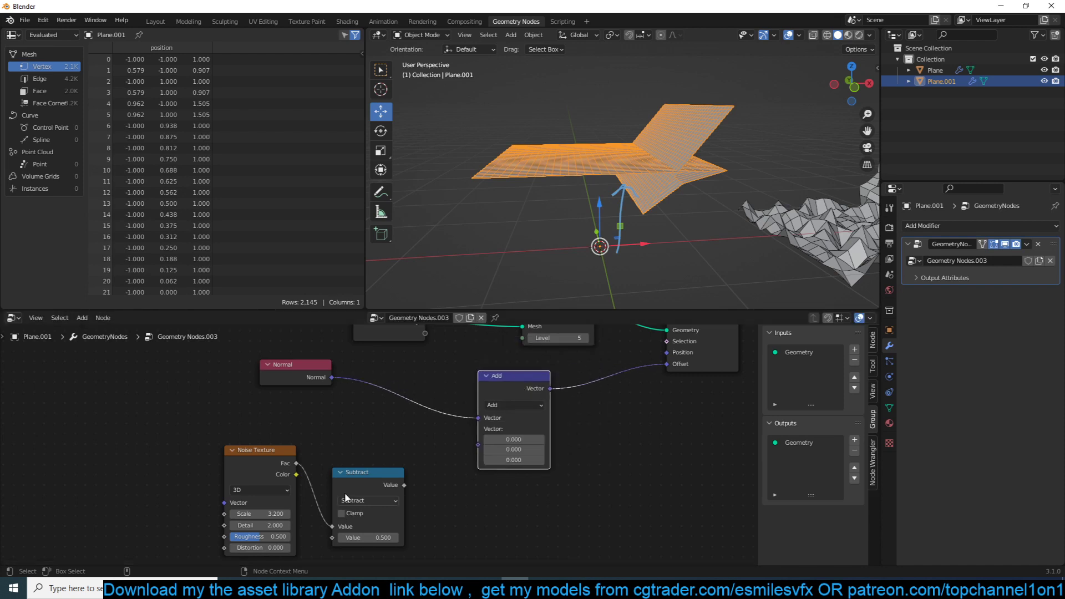
Connect the Subtract value to the Vector Math node's second Vector input and set its operation to Multiply.
left_click_drag(404, 485, 477, 446)
middle_click_drag(642, 178, 686, 182)
left_click(514, 404)
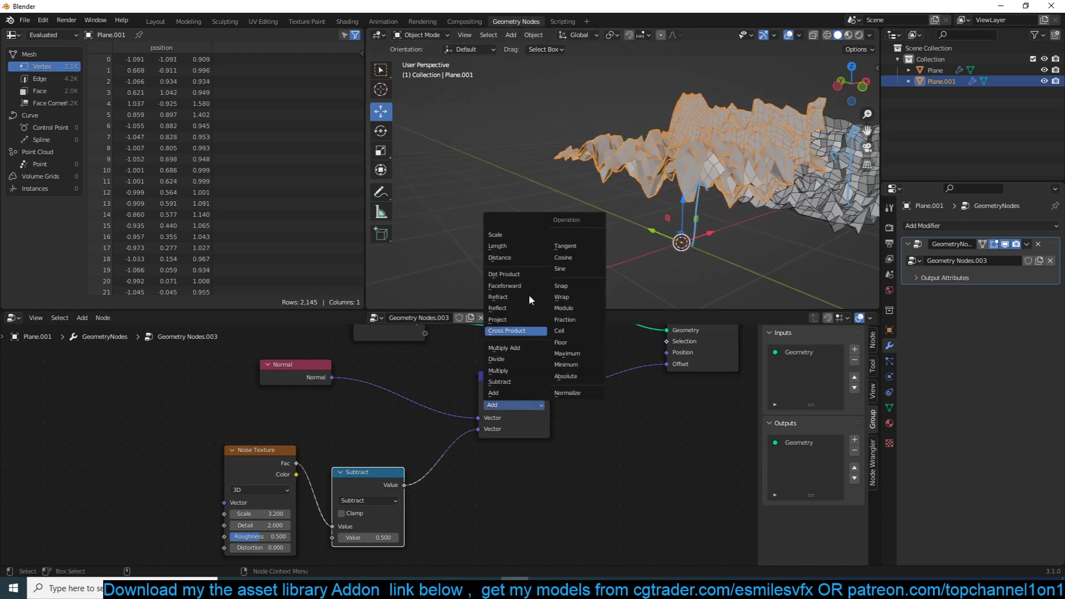
left_click(508, 371)
In front view, compare the geometry nodes plane with the Displace reference plane and its modifier settings.
middle_click_drag(638, 221, 656, 234)
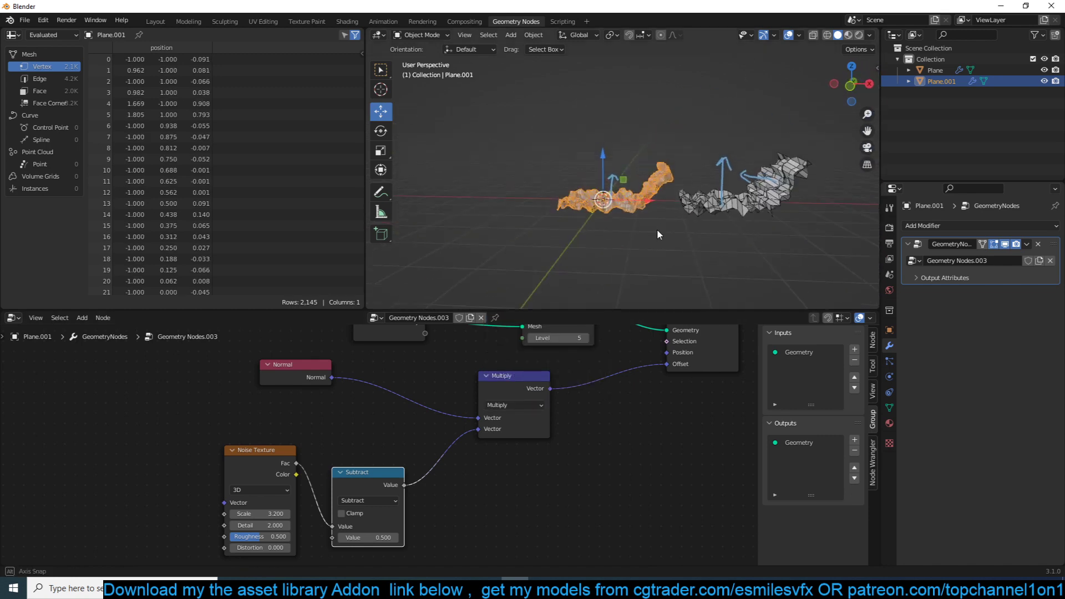
scroll(658, 228, "up", 5)
key("KP_1")
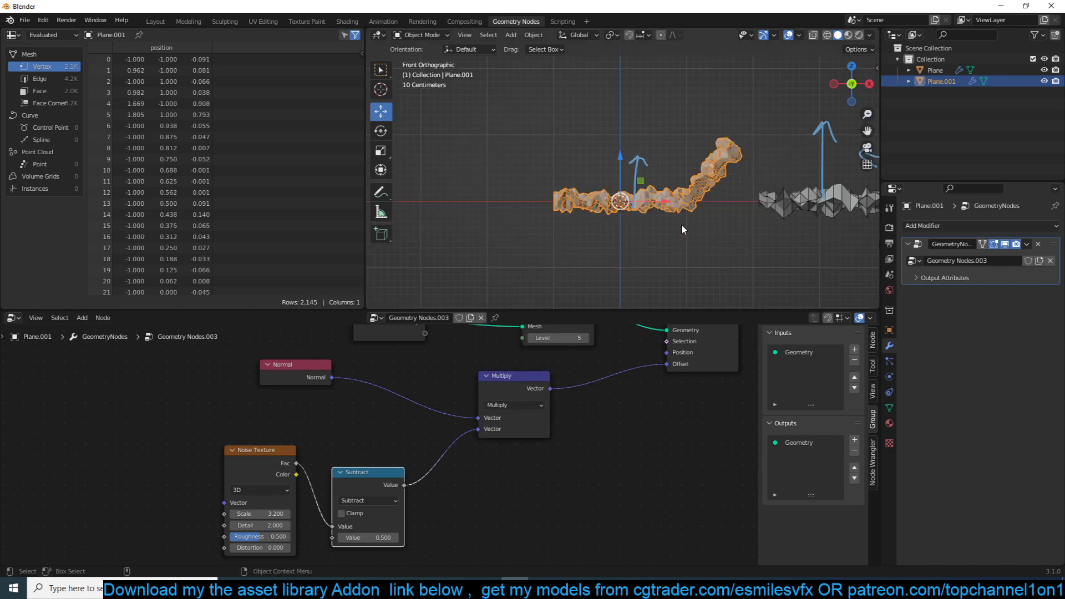
scroll(744, 208, "down", 1)
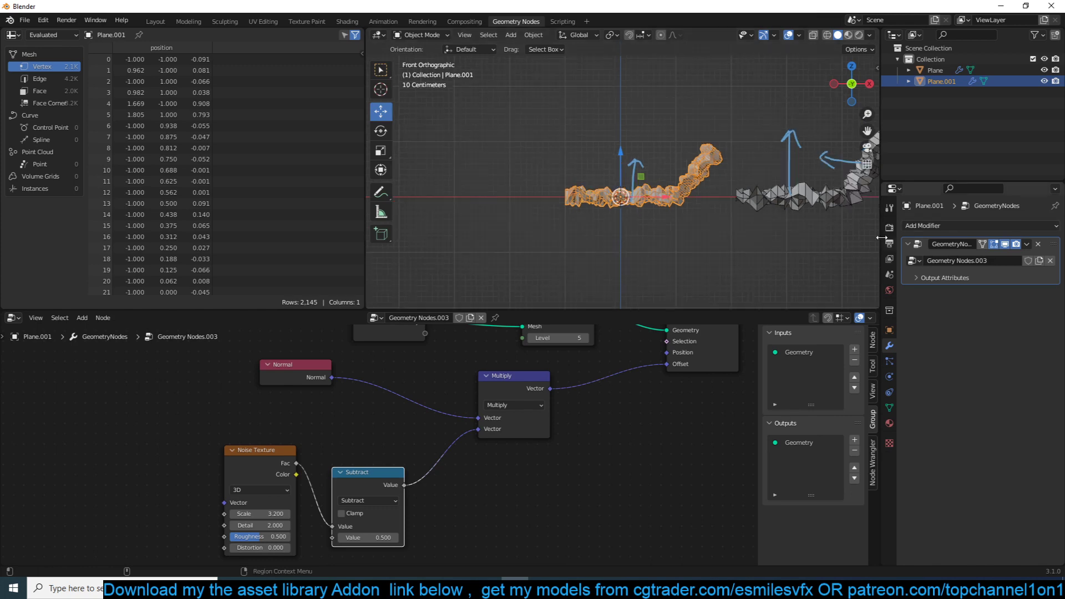
left_click(830, 205)
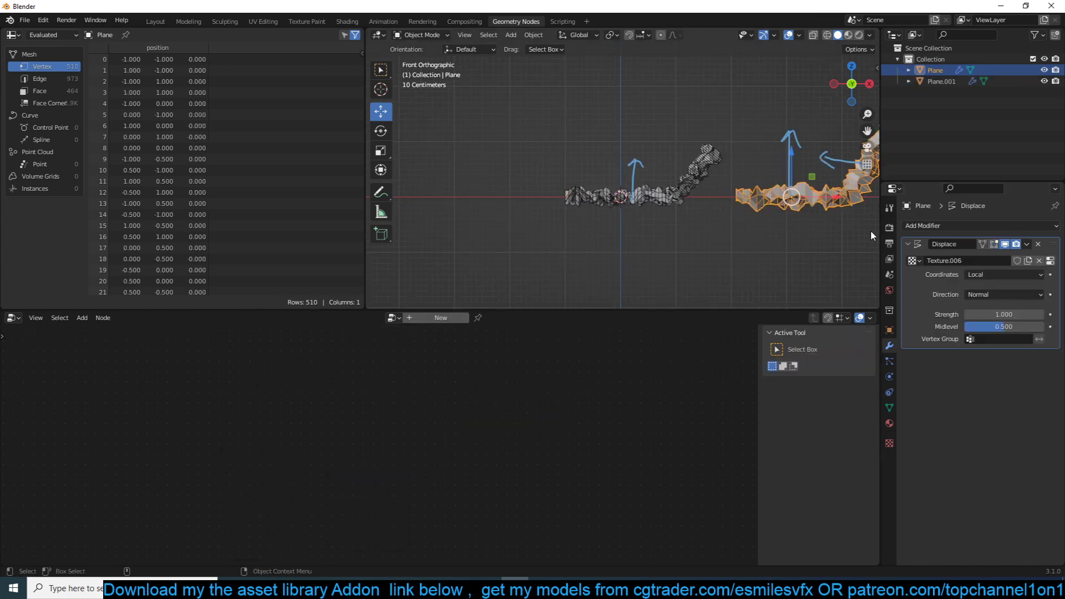
left_click(663, 197)
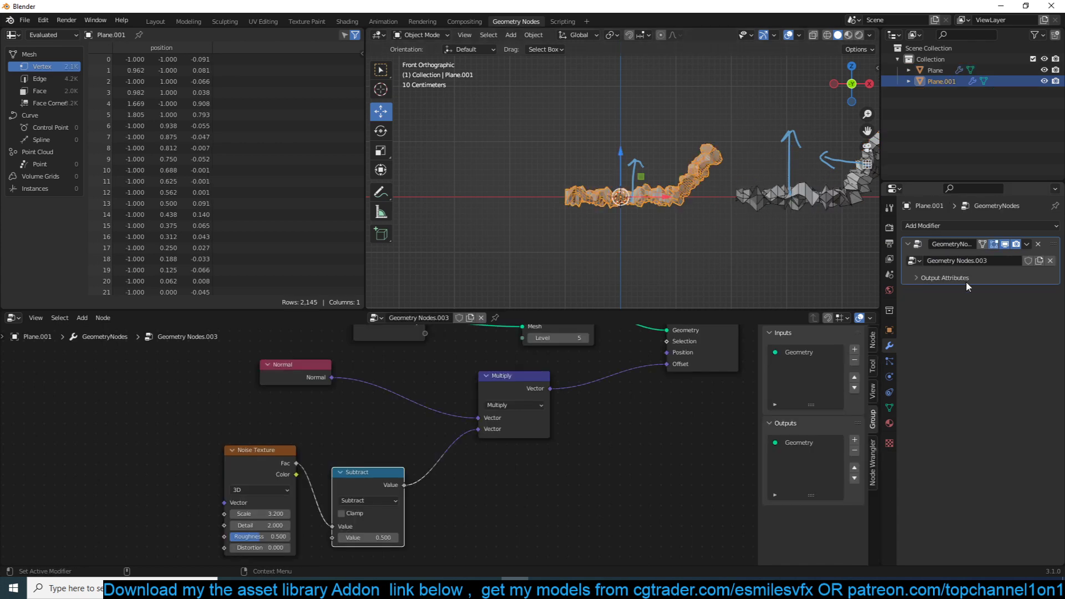
left_click(832, 206)
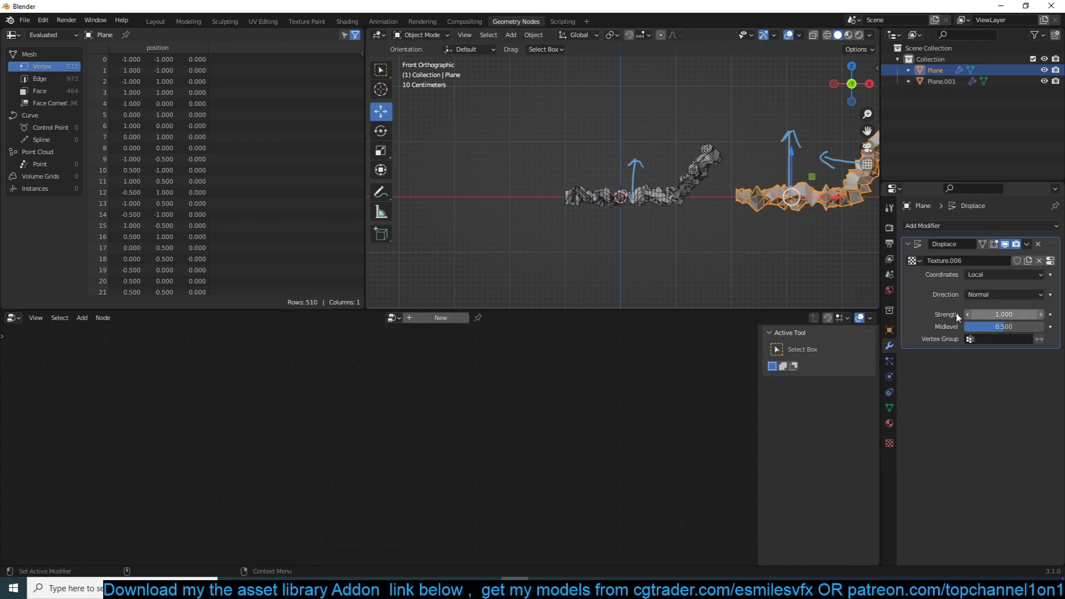
left_click(686, 200)
Move the Normal, Noise Texture, Subtract and Multiply nodes together, away from Set Position, to free up space.
scroll(571, 427, "up", 1)
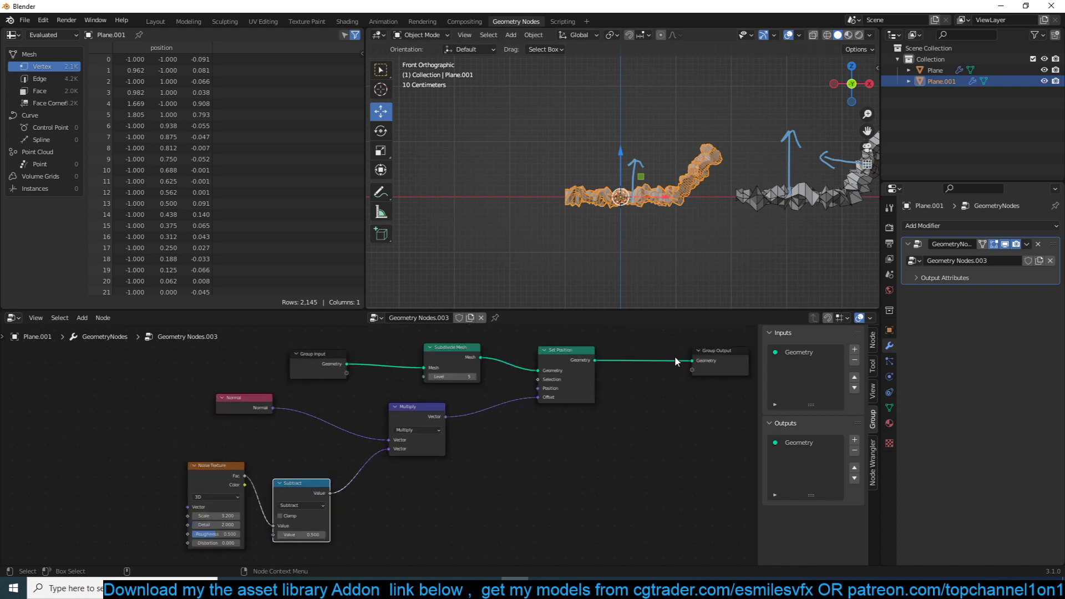
scroll(565, 431, "up", 1)
left_click_drag(519, 498, 154, 397)
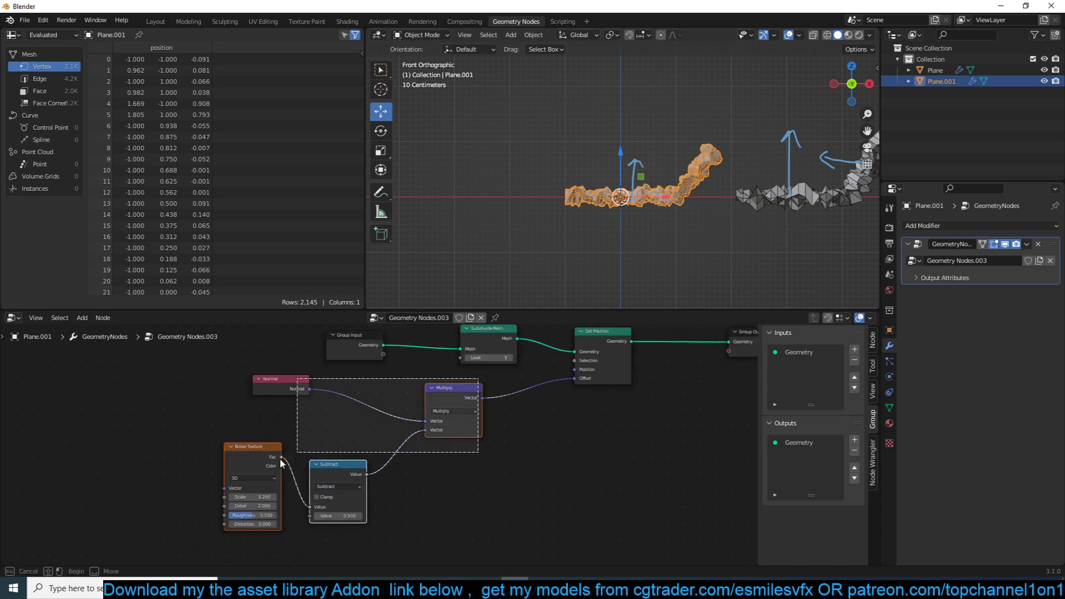
left_click_drag(454, 386, 362, 403)
scroll(484, 436, "up", 2)
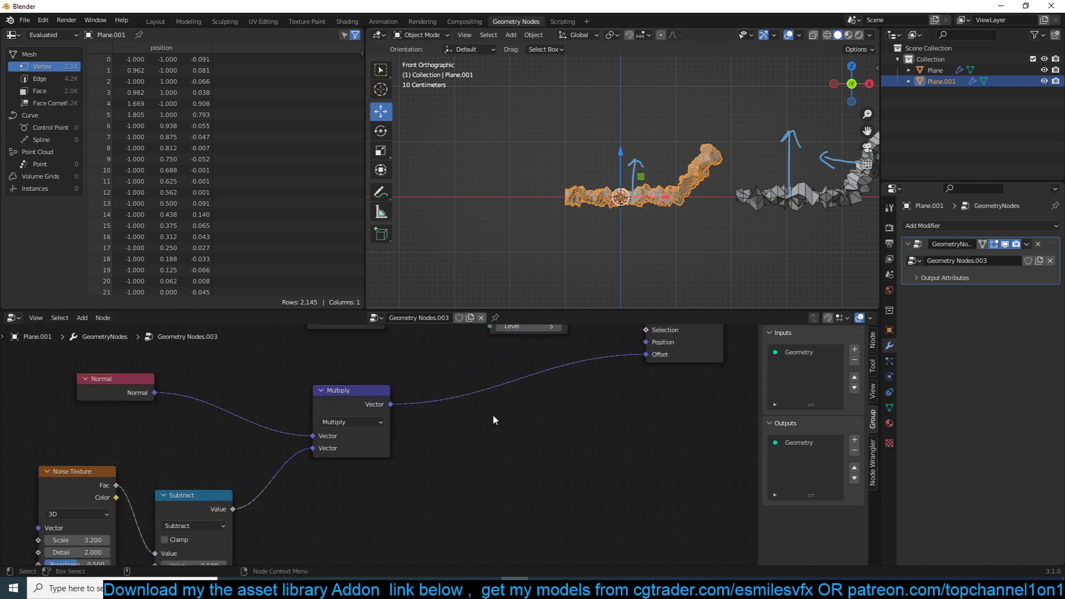
middle_click_drag(514, 391, 480, 405)
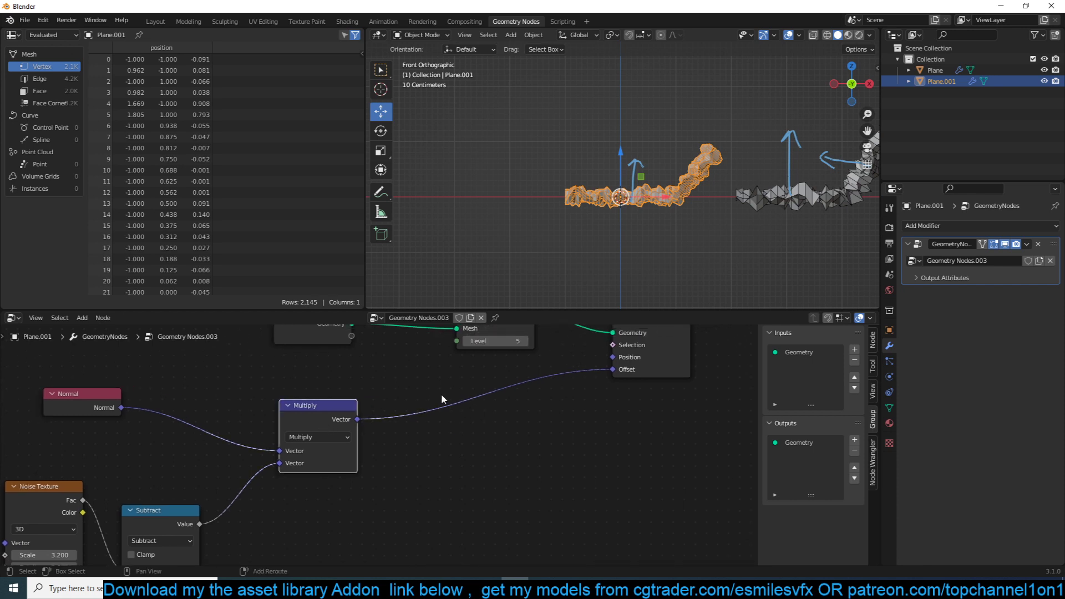
Add a Combine XYZ node below Multiply and disconnect Multiply from Set Position's Offset.
key("shift+a")
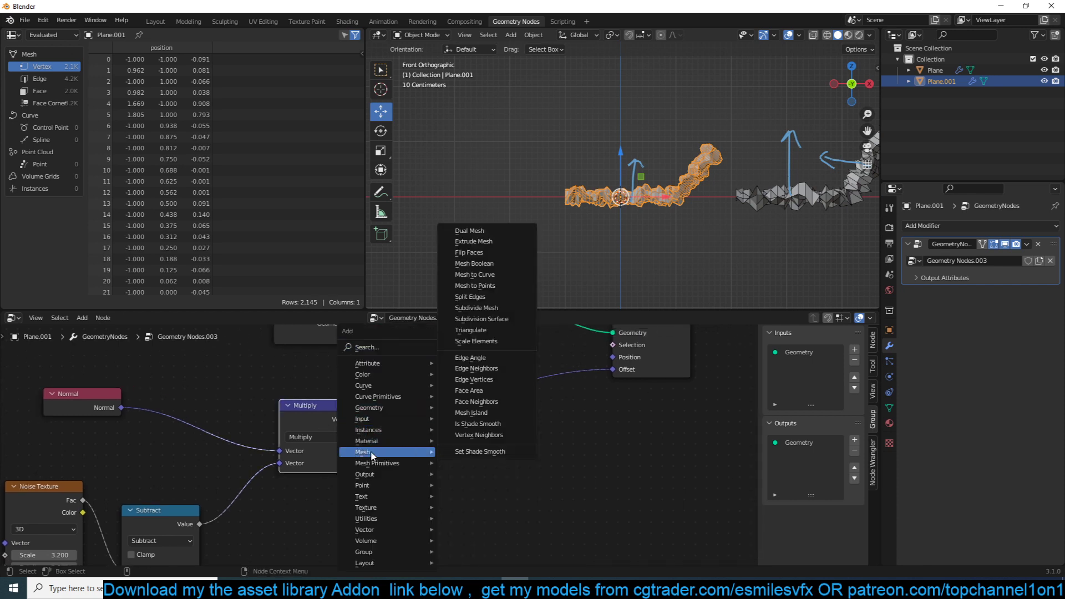
key("shift+a")
left_click(587, 350)
type("com")
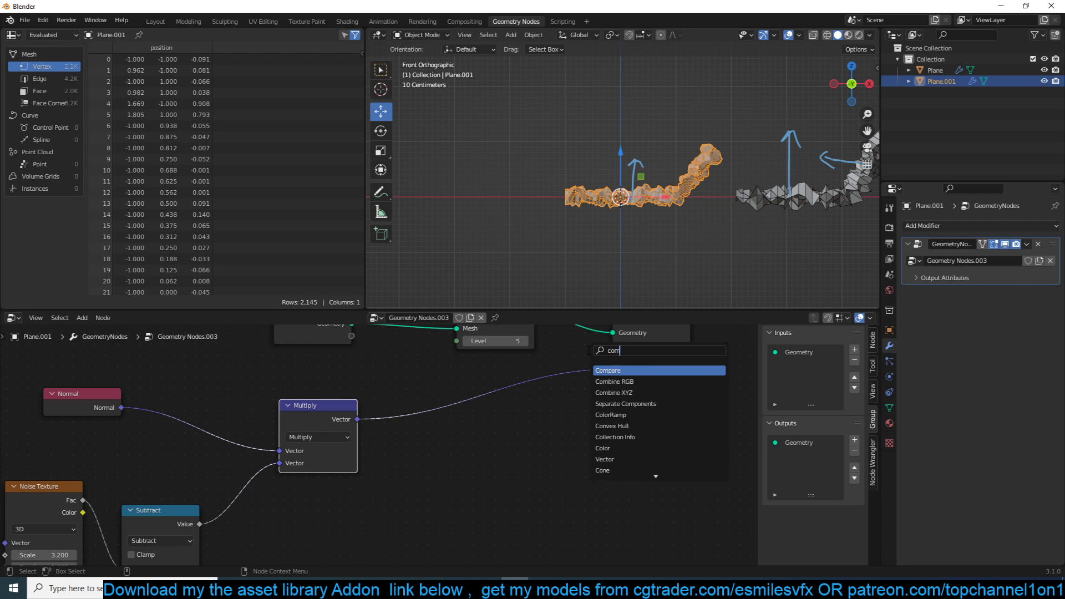
type("bi")
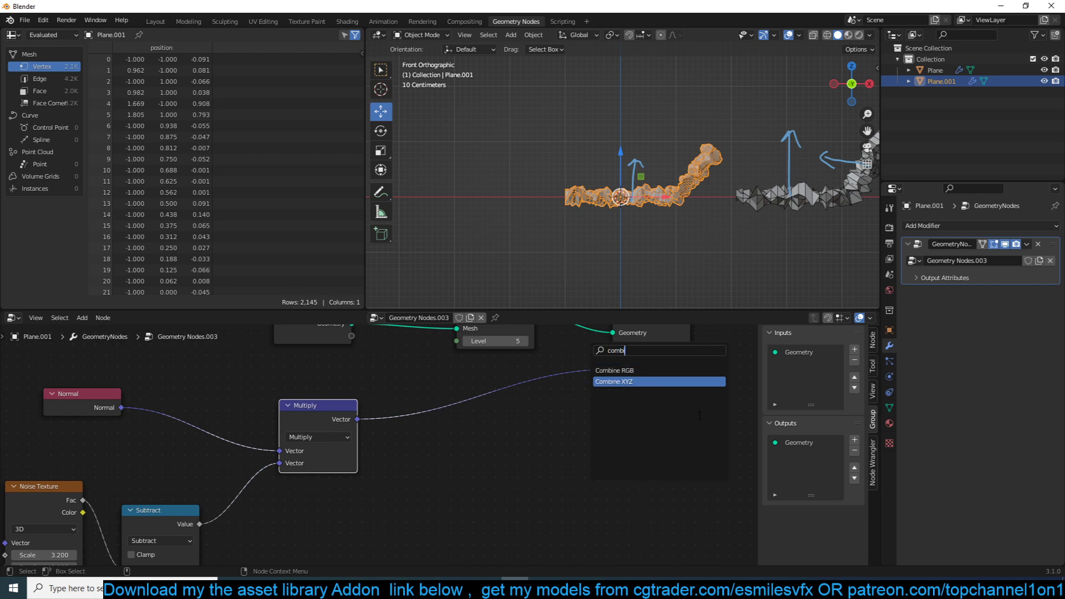
left_click(678, 384)
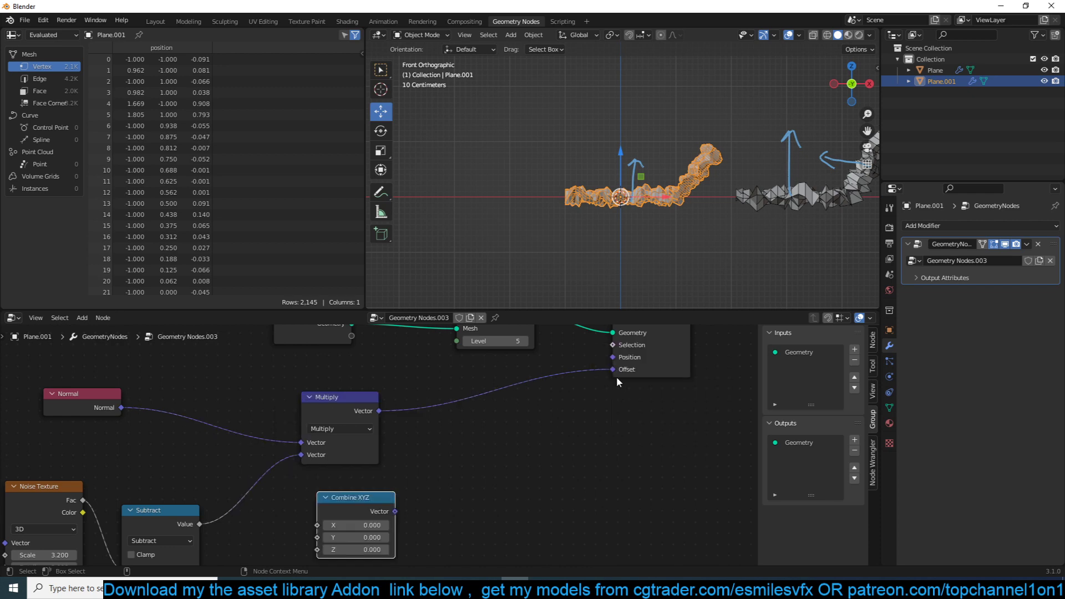
left_click_drag(614, 370, 476, 479)
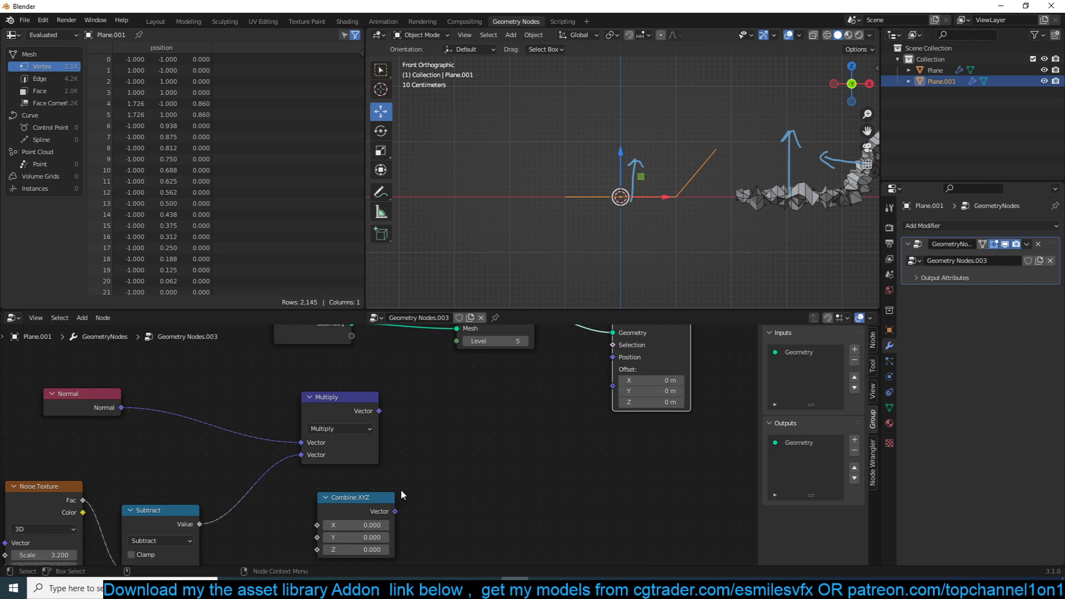
Add a MixRGB node between the Multiply and Combine XYZ nodes and Set Position.
left_click_drag(358, 497, 333, 491)
key("shift+a")
mouse_move(411, 374)
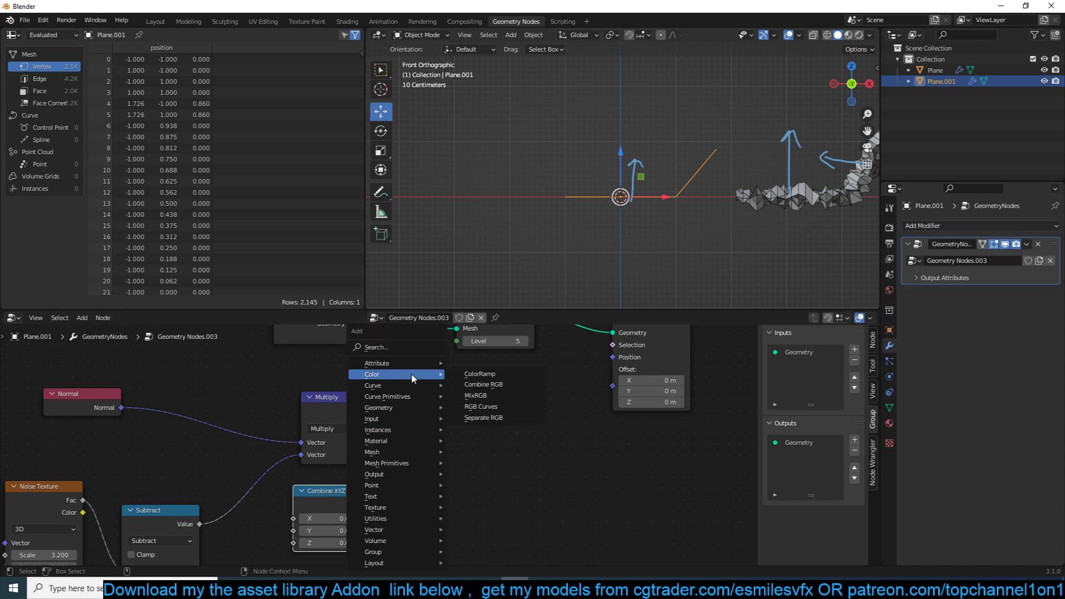
left_click(475, 395)
left_click(500, 425)
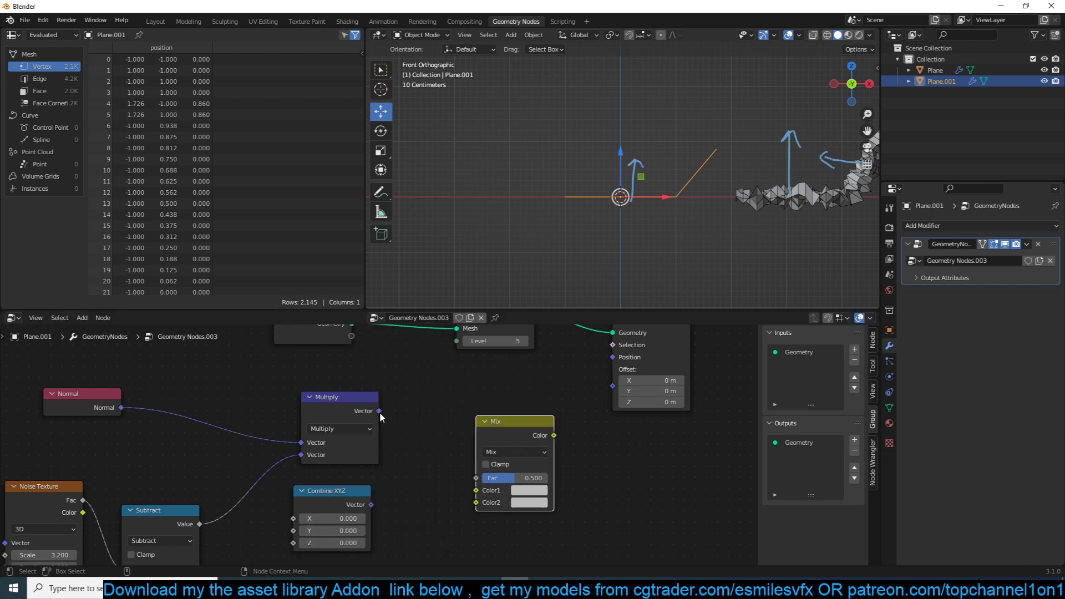
Connect Multiply to the Mix node's Color1 and Combine XYZ to Color2, and set Fac to 0.
left_click_drag(379, 411, 476, 490)
left_click_drag(370, 504, 491, 502)
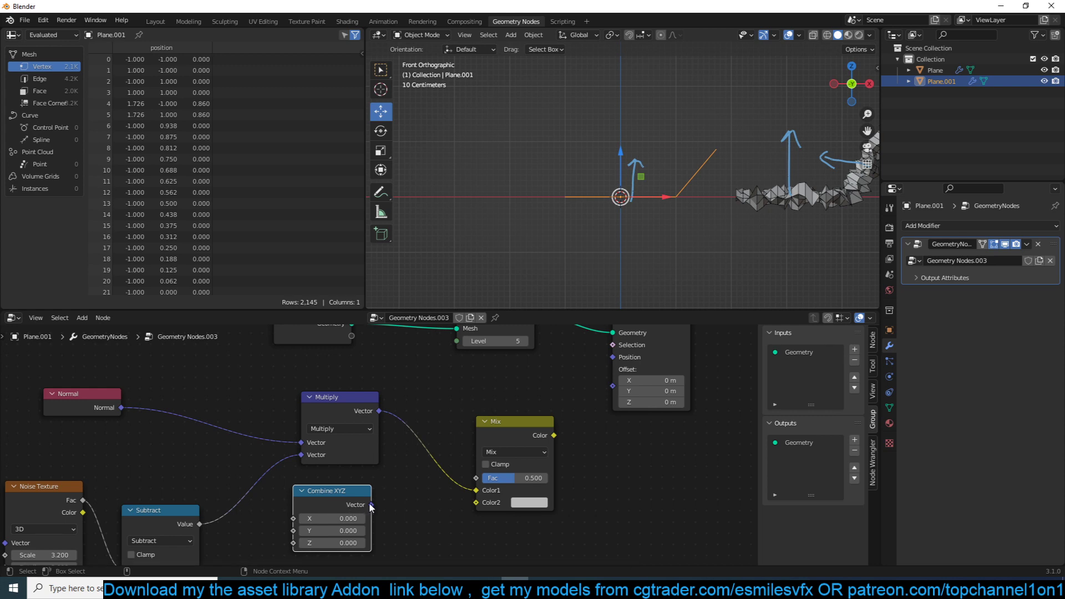
left_click_drag(371, 504, 481, 489)
left_click_drag(509, 426, 514, 383)
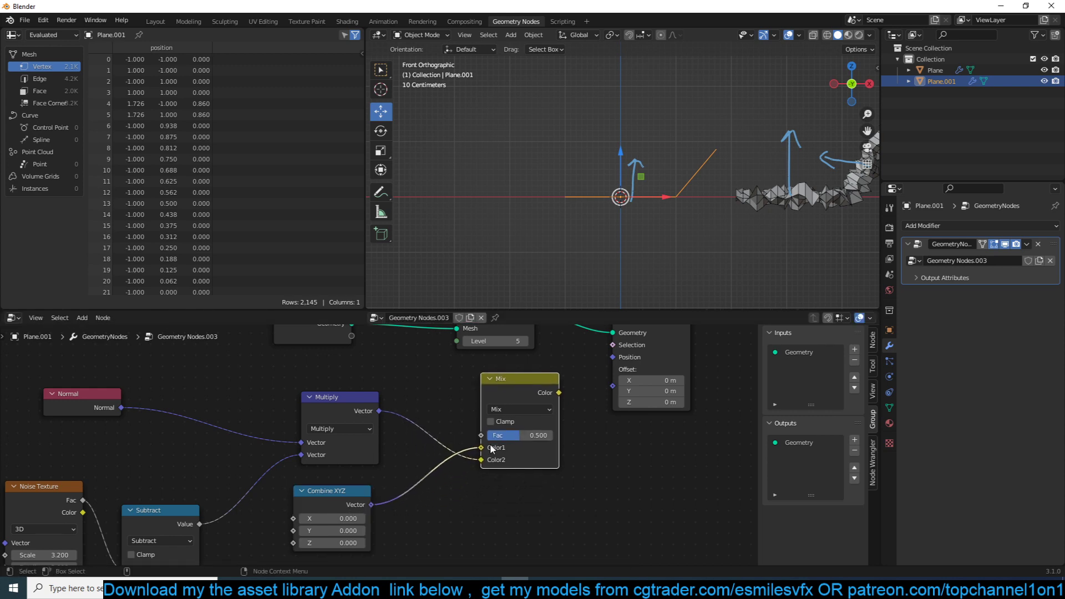
left_click_drag(482, 448, 390, 440)
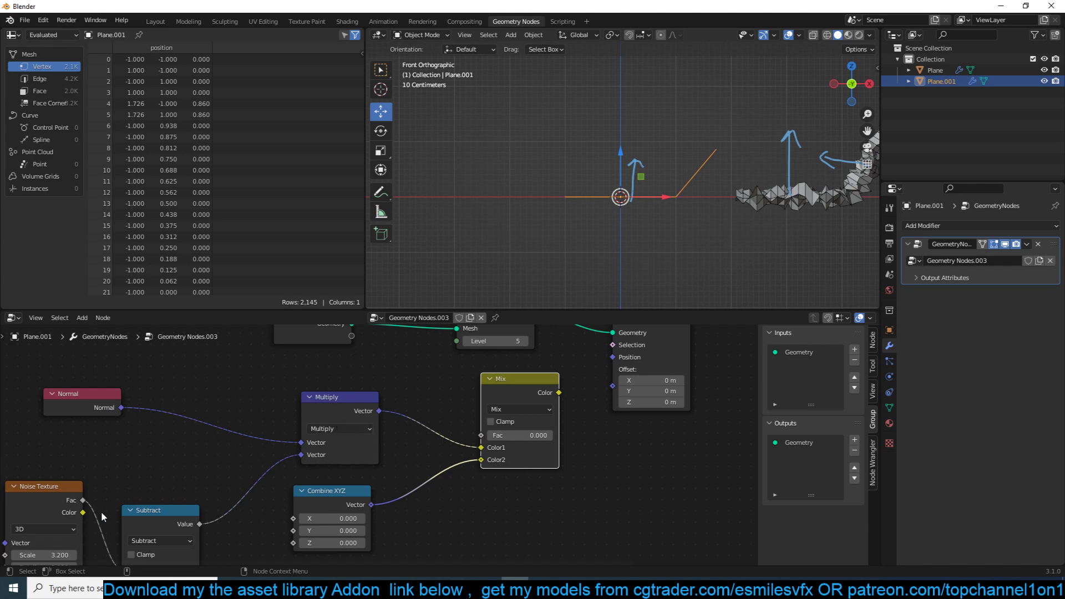
scroll(102, 508, "down", 1)
scroll(401, 483, "up", 1)
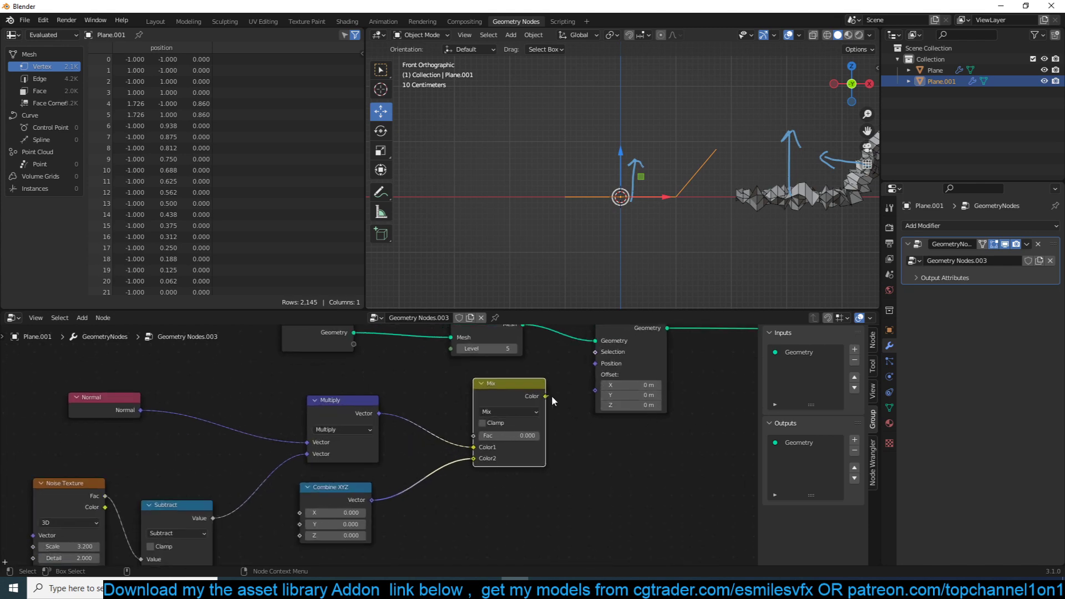
Connect the Mix node's Color output to Set Position's Offset and swap the links on Color1 and Color2.
left_click_drag(547, 396, 595, 391)
middle_click_drag(638, 266, 589, 266)
scroll(598, 223, "down", 3)
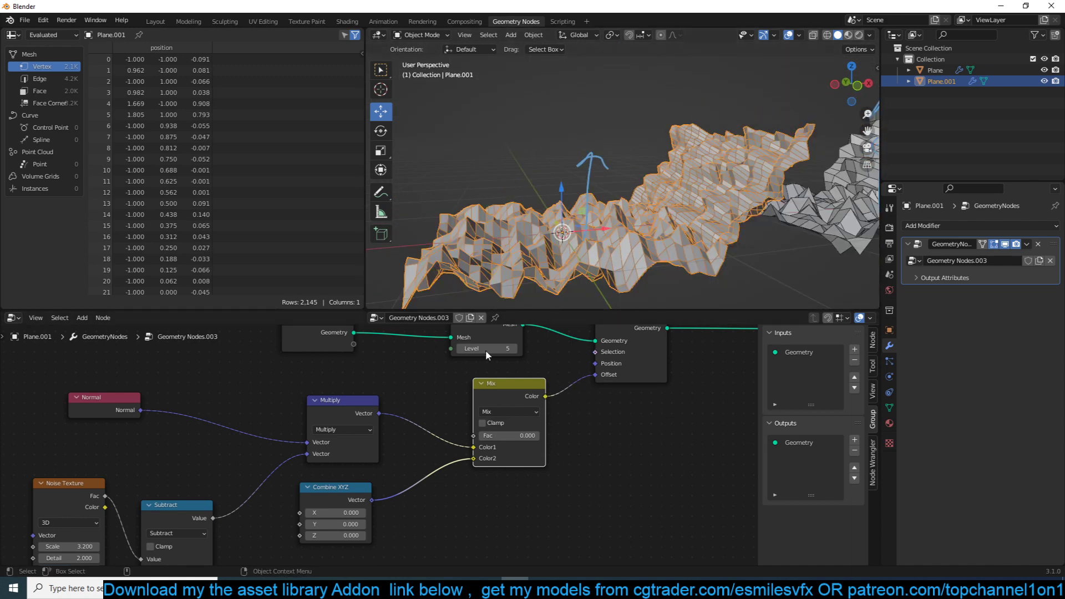
left_click_drag(455, 451, 480, 439)
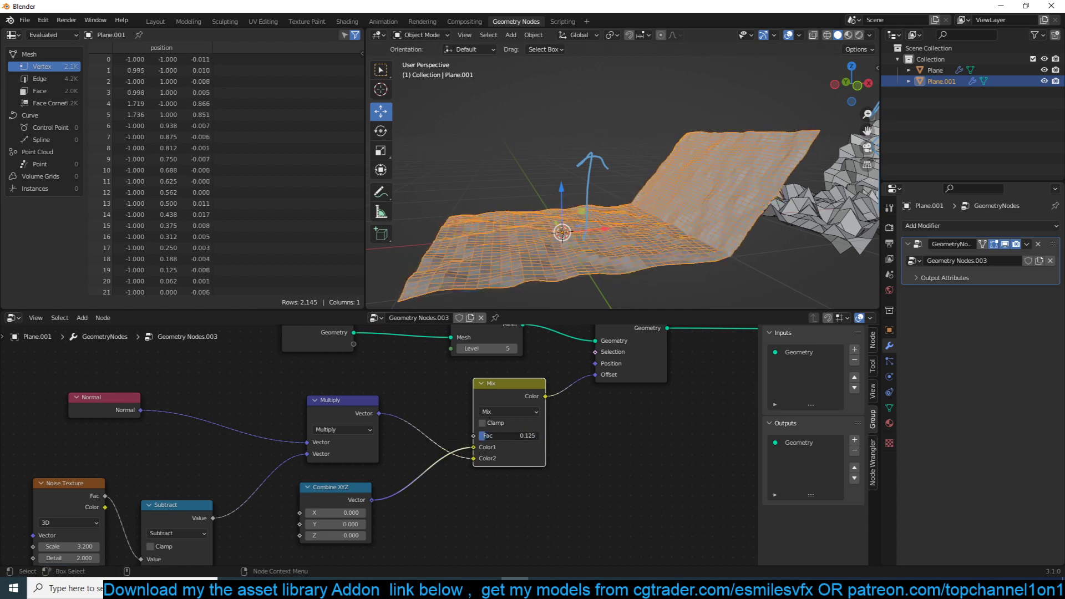
Expose the Mix node's Fac as a group input named Noise Strength and set it to 0 in the modifier.
scroll(481, 439, "down", 2)
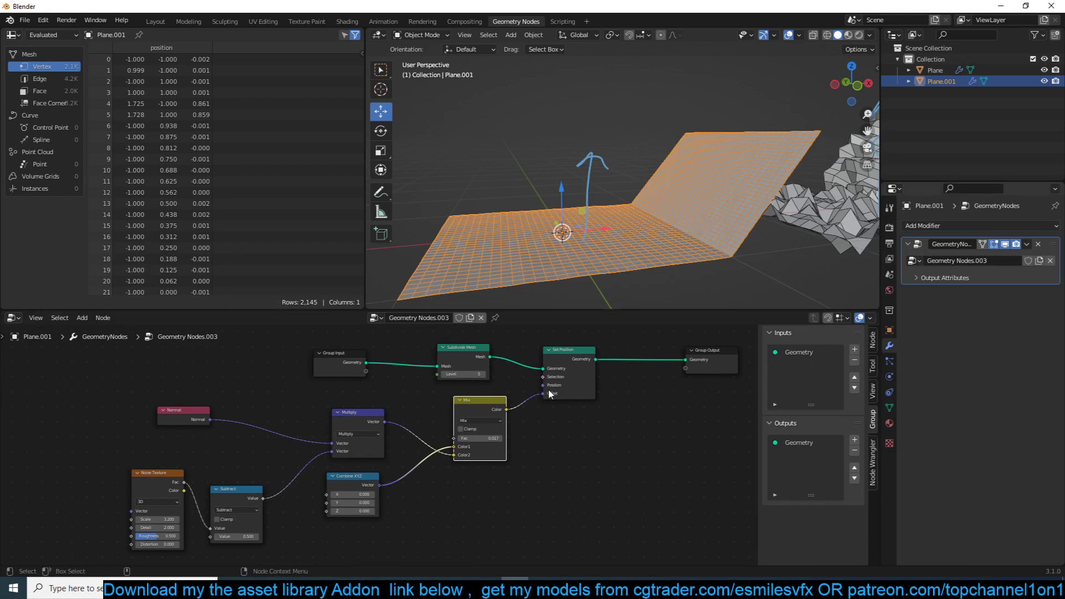
left_click_drag(454, 438, 365, 369)
left_click(810, 364)
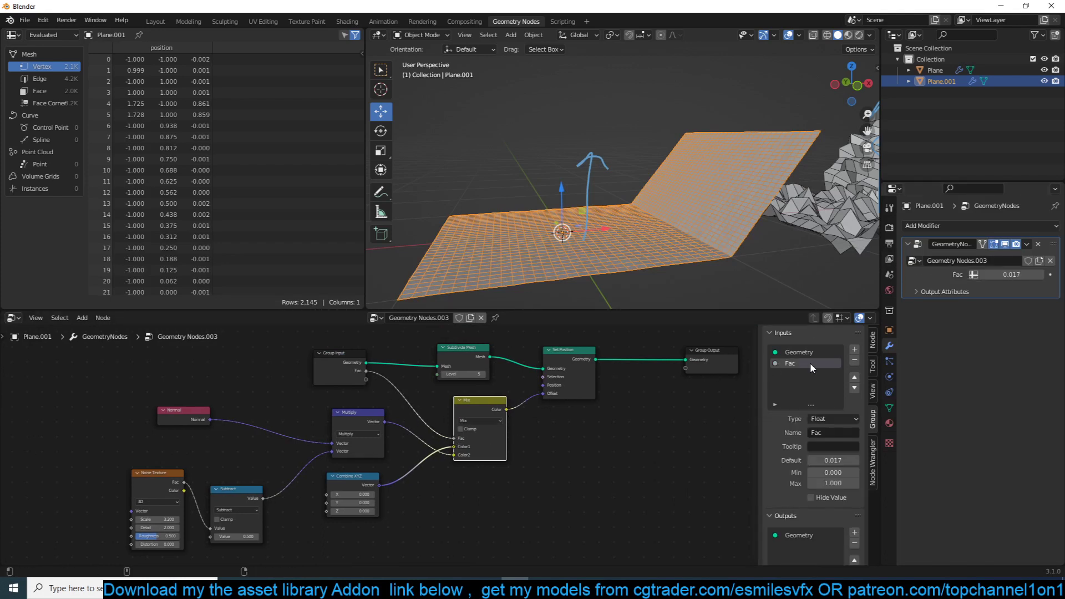
type("Noise Strength")
key("Return")
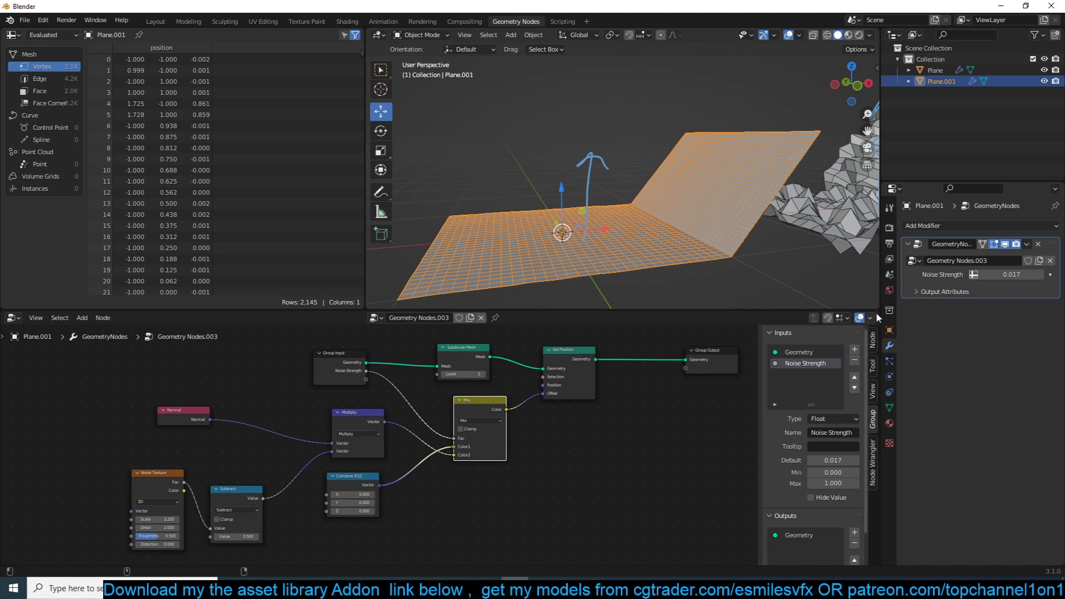
left_click_drag(1007, 274, 982, 276)
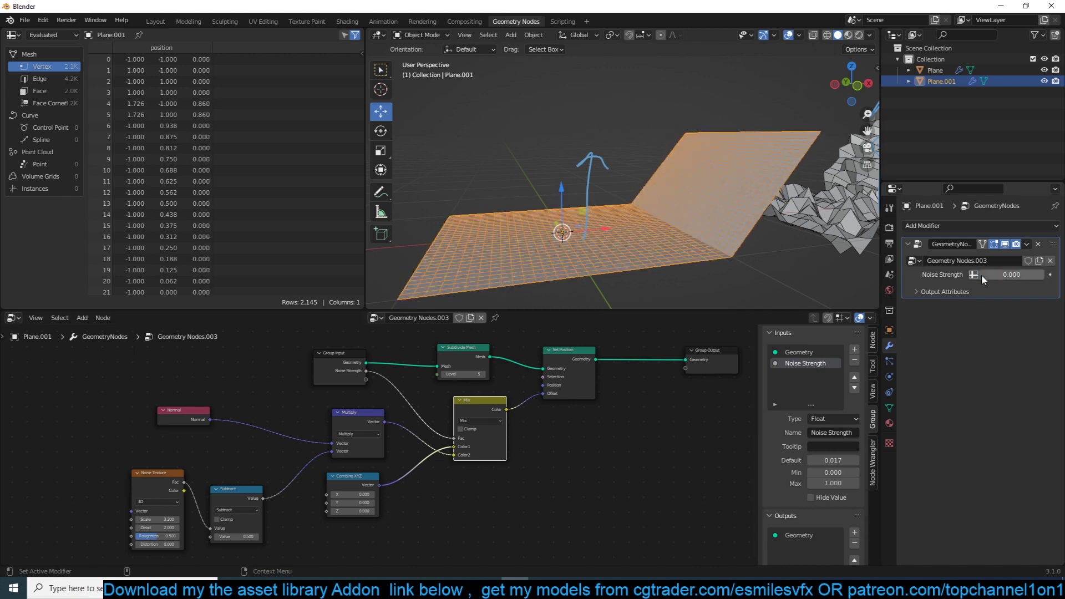
Check the Direction options of the rocky plane's Displace modifier and return to the geometry nodes plane.
left_click(841, 244)
left_click(989, 294)
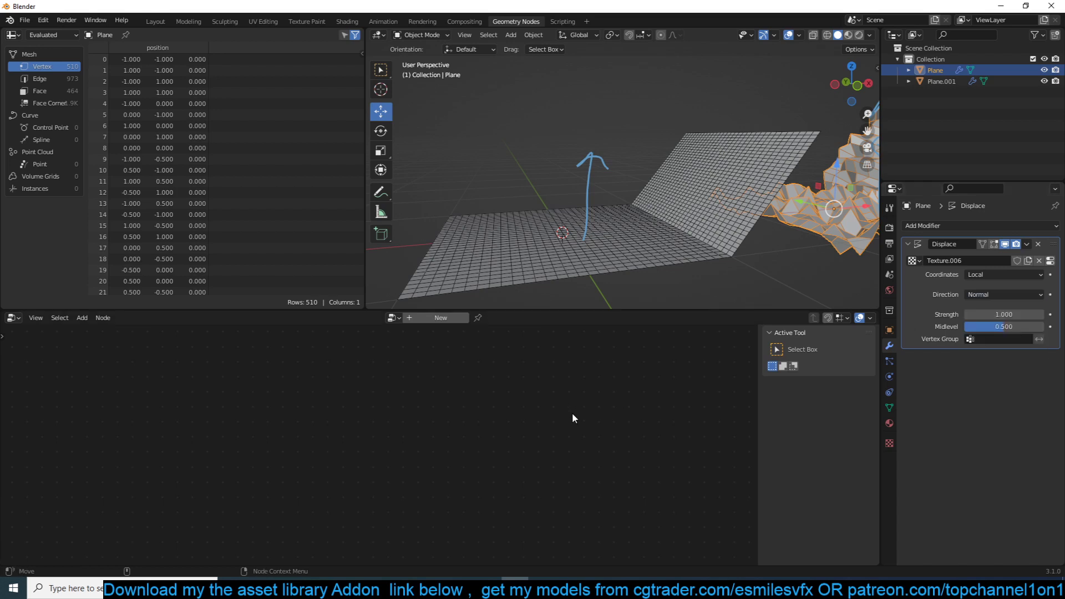
left_click(719, 185)
Move the Group Input and Subdivide Mesh nodes up and away from the displacement nodes.
scroll(610, 372, "down", 6)
middle_click_drag(550, 410, 558, 449)
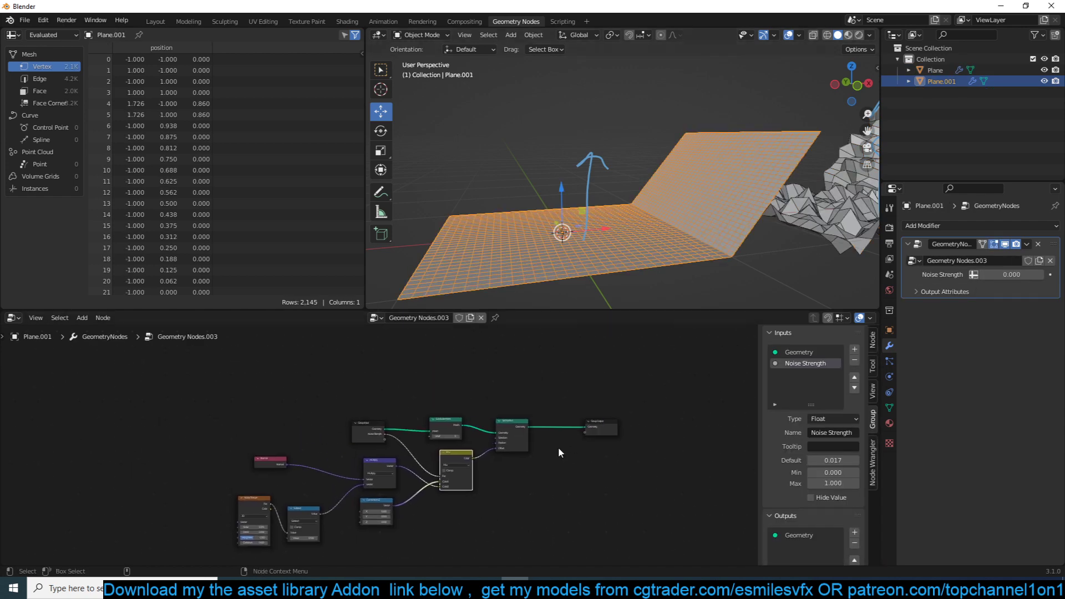
scroll(558, 448, "up", 3)
left_click_drag(500, 384, 350, 433)
key("g")
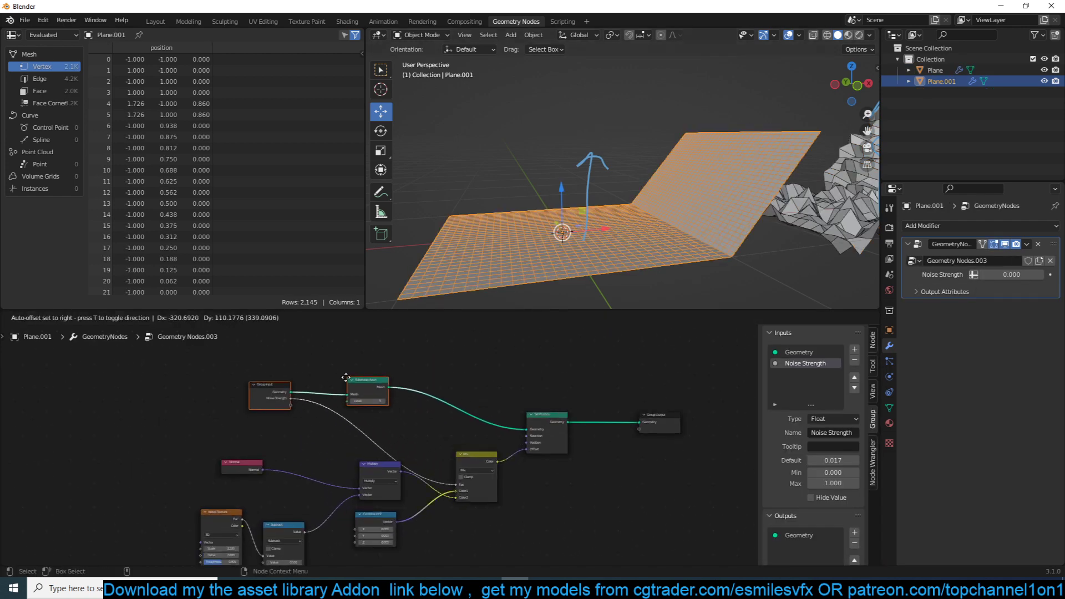
left_click(338, 361)
Move Set Position up and to the left, keeping Subdivide Mesh linked to its Geometry input and the node expanded.
left_click(531, 414)
left_click_drag(528, 413, 500, 375)
left_click(500, 409)
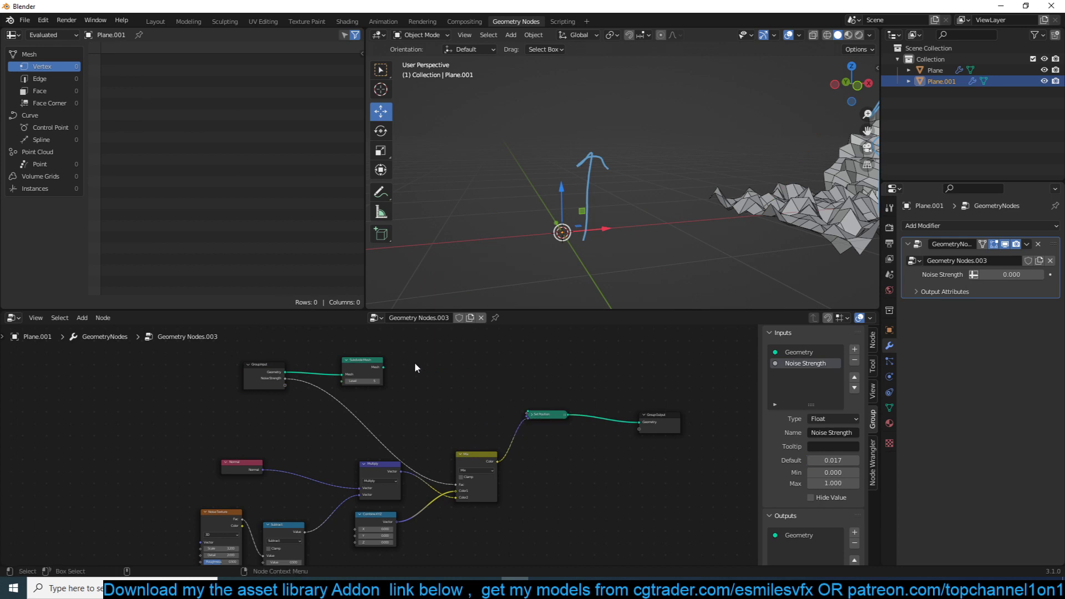
left_click_drag(383, 368, 491, 382)
left_click(531, 414)
scroll(511, 455, "down", 1)
Move the Mix, Multiply, Combine XYZ, Normal, Noise Texture and Subtract nodes together to the left.
left_click_drag(527, 443, 189, 550)
key("g")
left_click(429, 438)
scroll(431, 438, "up", 5)
scroll(452, 441, "down", 2)
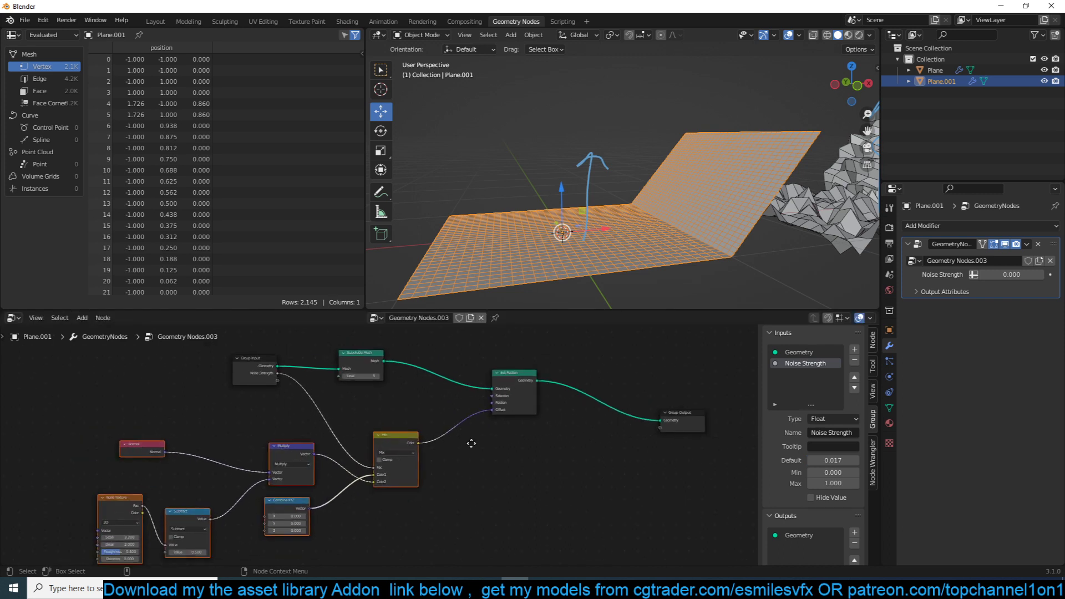
middle_click_drag(471, 443, 493, 464)
scroll(516, 436, "up", 1)
left_click(247, 372)
scroll(366, 437, "up", 2)
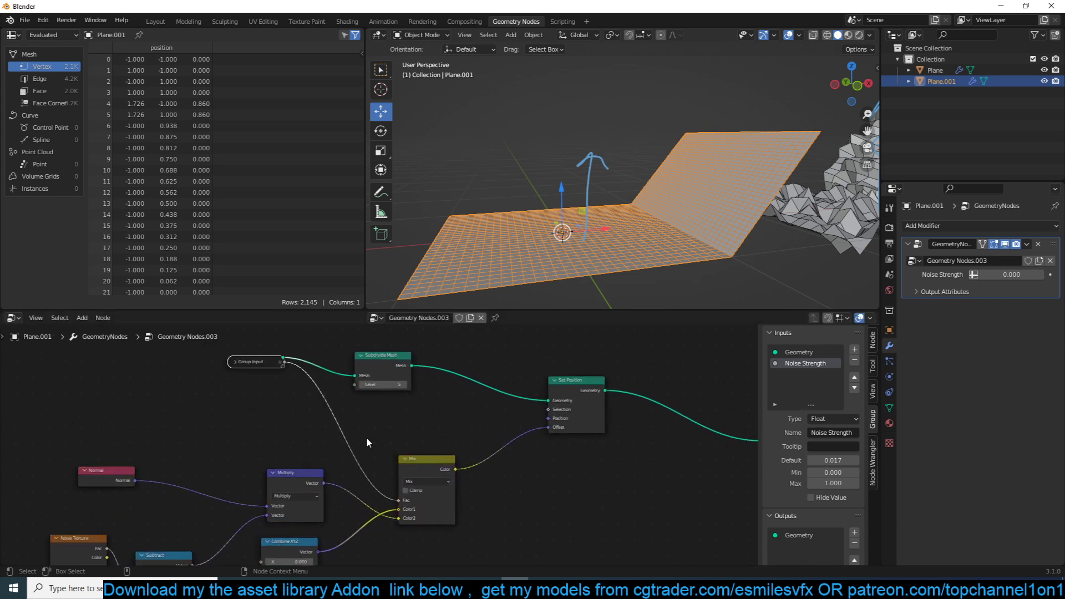
middle_click_drag(423, 463, 443, 452)
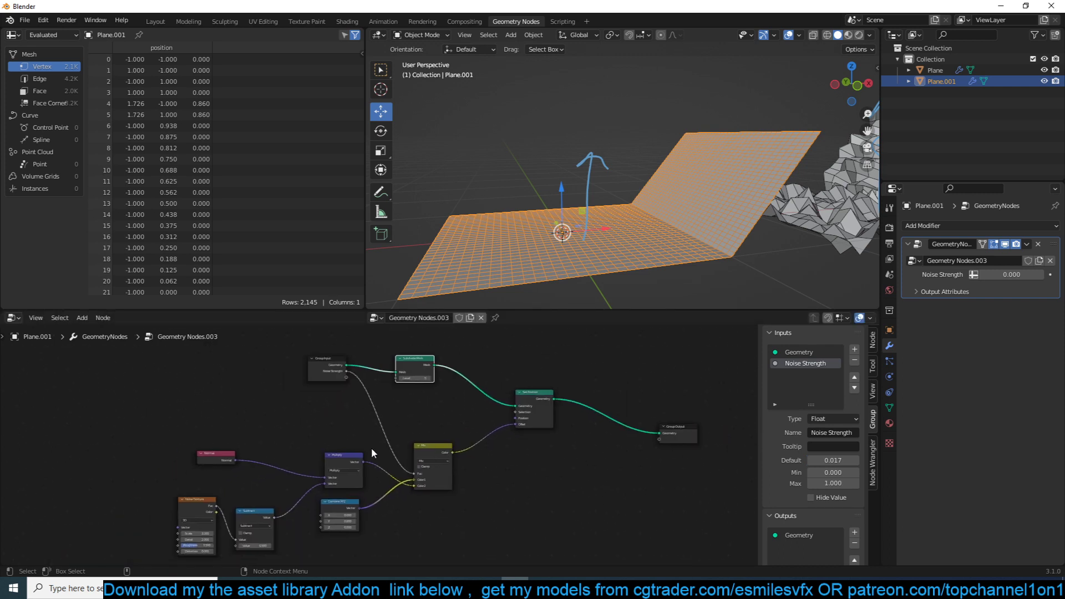
middle_click_drag(371, 449, 380, 432)
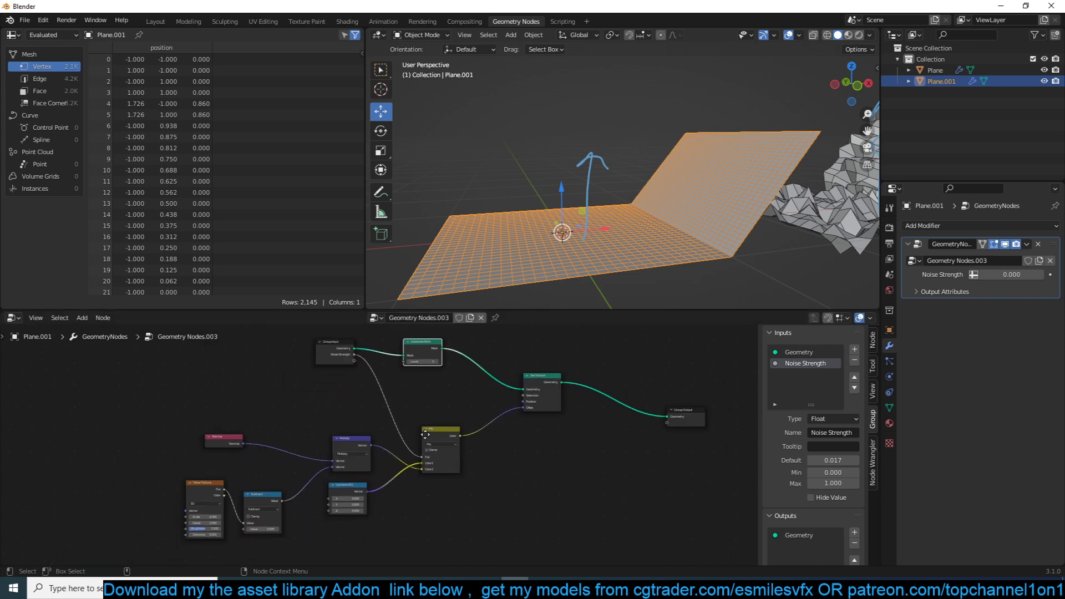
Place Combine XYZ above Multiply and shift the Normal, Noise Texture, Subtract and Multiply nodes further left.
scroll(370, 468, "up", 3)
left_click_drag(349, 490, 340, 372)
middle_click_drag(333, 426, 358, 401)
left_click_drag(133, 400, 411, 505)
left_click_drag(380, 418, 261, 394)
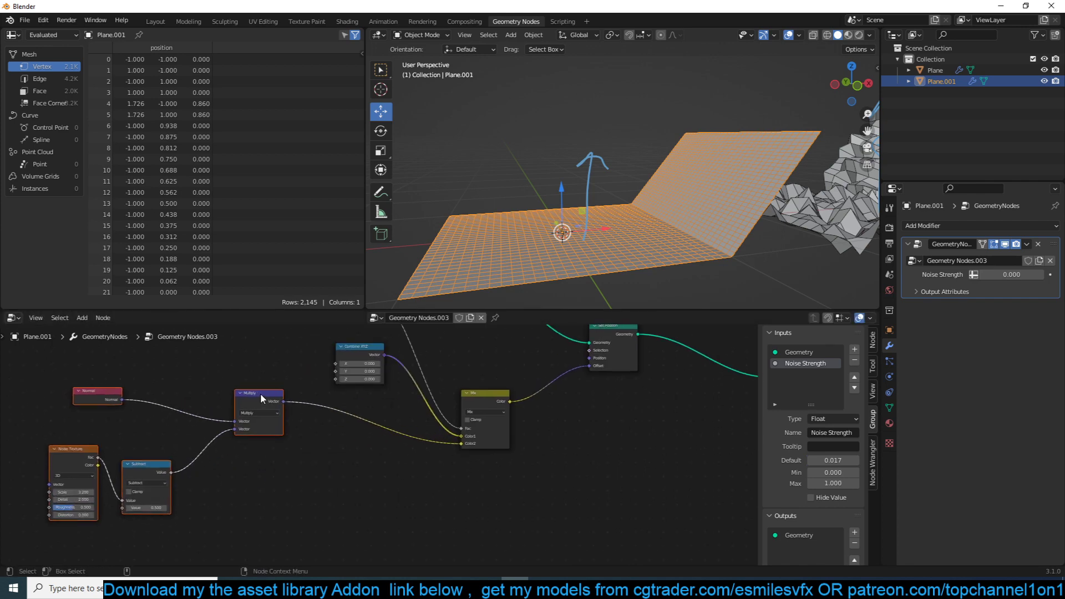
left_click_drag(106, 404, 75, 418)
left_click(158, 410)
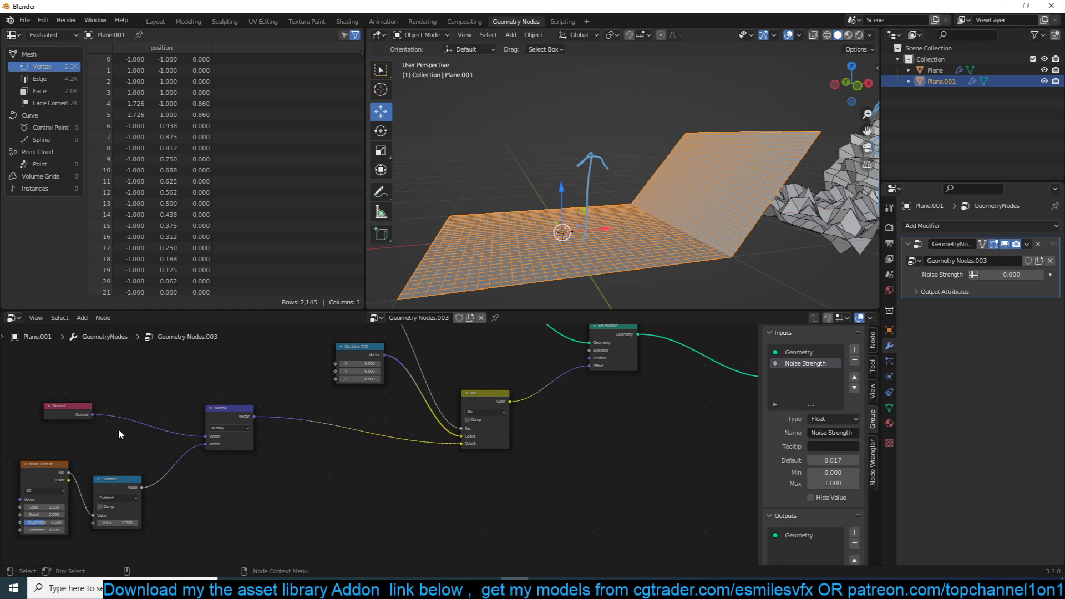
Duplicate the Normal, Noise Texture, Subtract and Multiply nodes and place the copies below the originals.
middle_click_drag(82, 423, 127, 401)
left_click_drag(114, 388, 94, 398)
left_click_drag(75, 363, 321, 487)
key("shift+d")
left_click(520, 498)
middle_click_drag(497, 488, 471, 464)
scroll(461, 452, "up", 2)
scroll(494, 452, "up", 1)
scroll(359, 464, "up", 1)
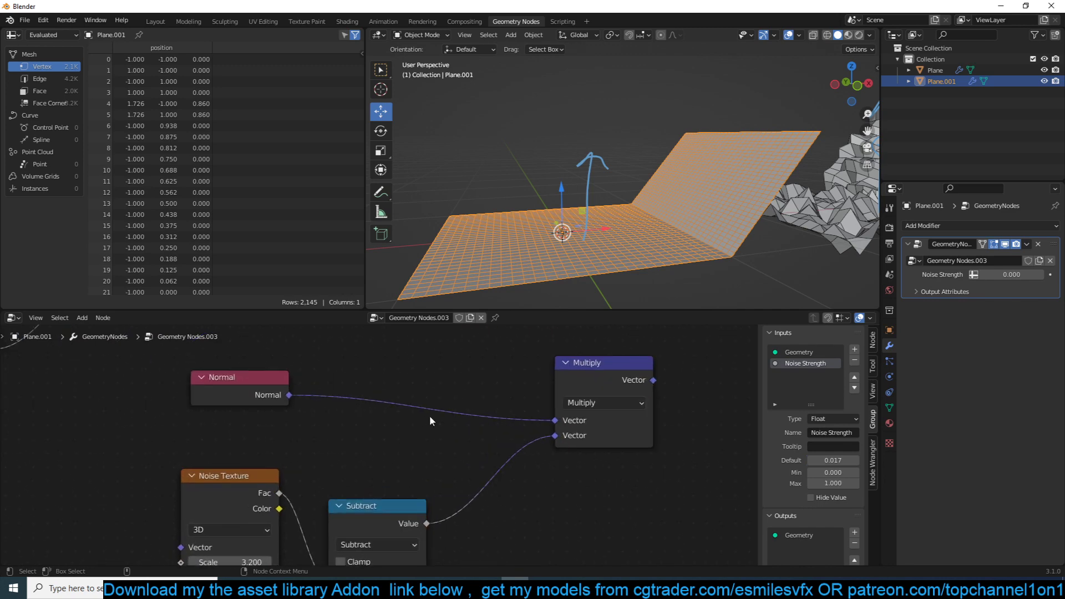
scroll(579, 384, "down", 2)
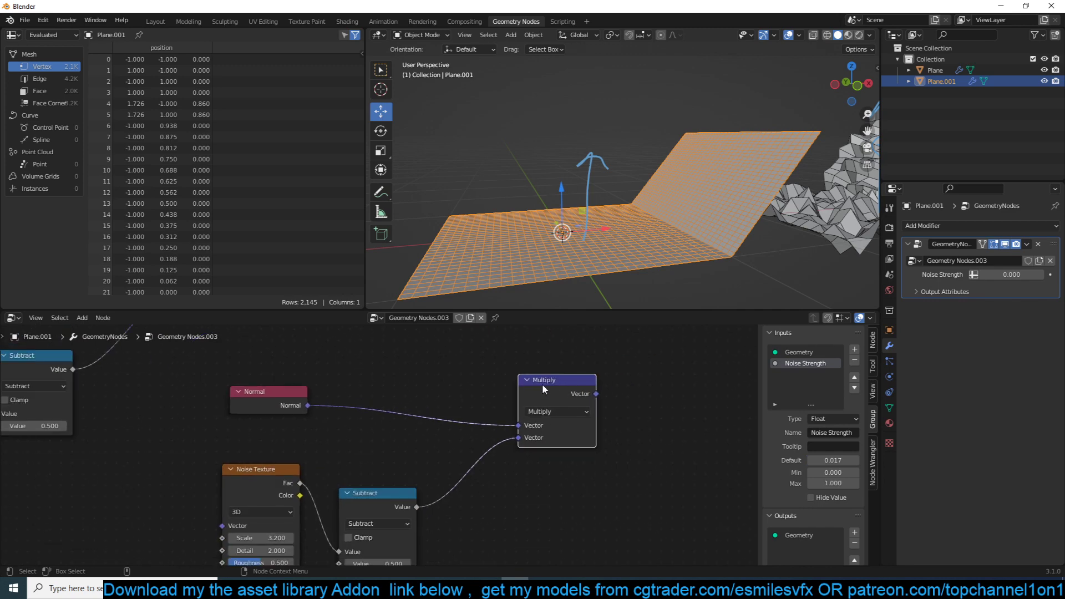
Add a Combine XYZ node beside the duplicated Multiply node.
scroll(612, 378, "down", 2)
key("shift+a")
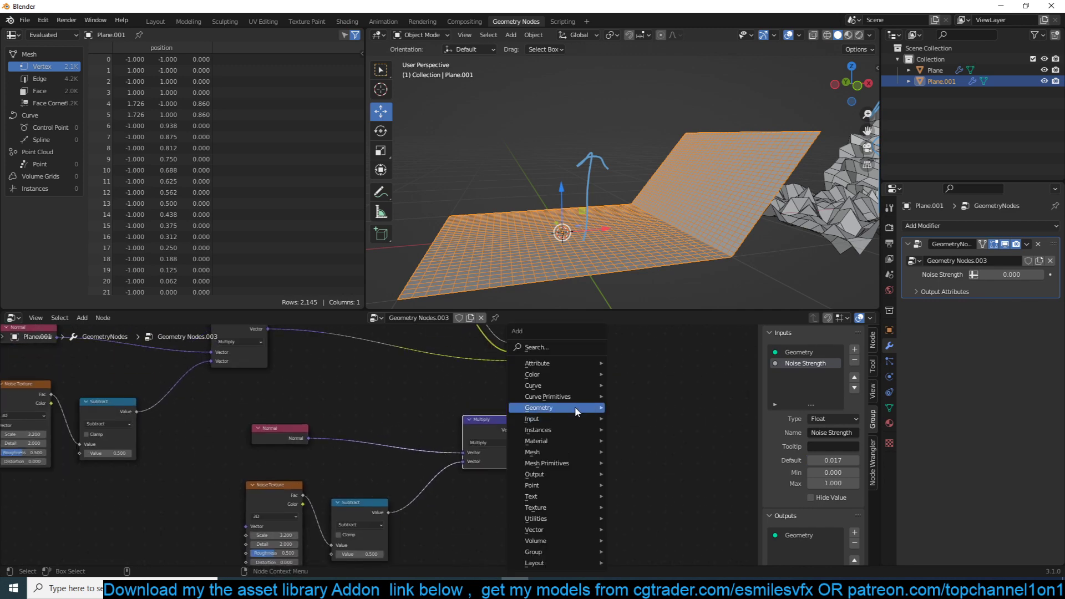
left_click(578, 347)
type("combin")
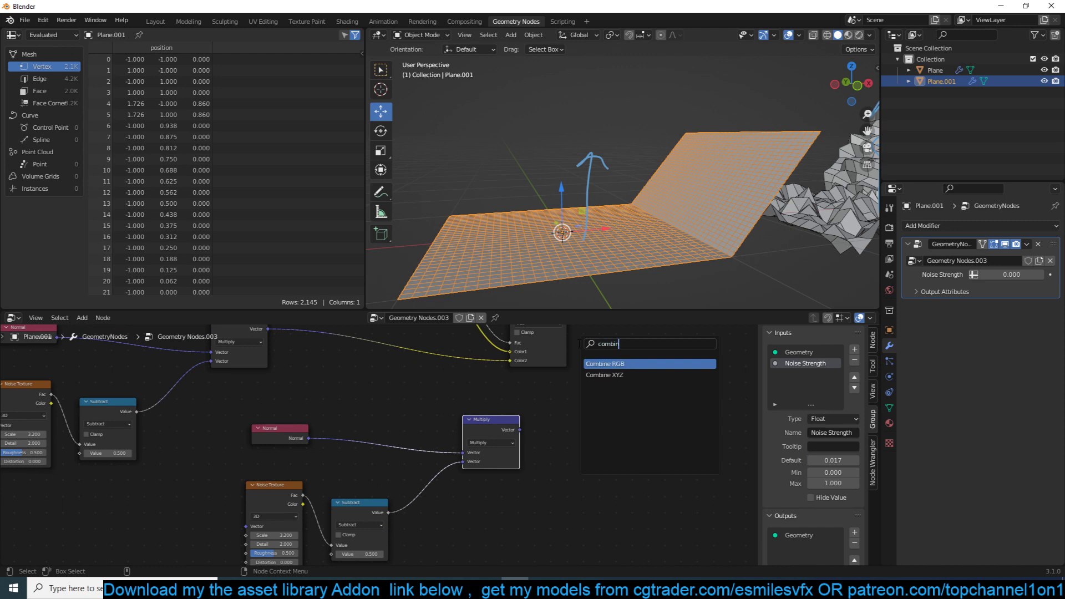
left_click(604, 375)
left_click(591, 416)
scroll(417, 500, "up", 2)
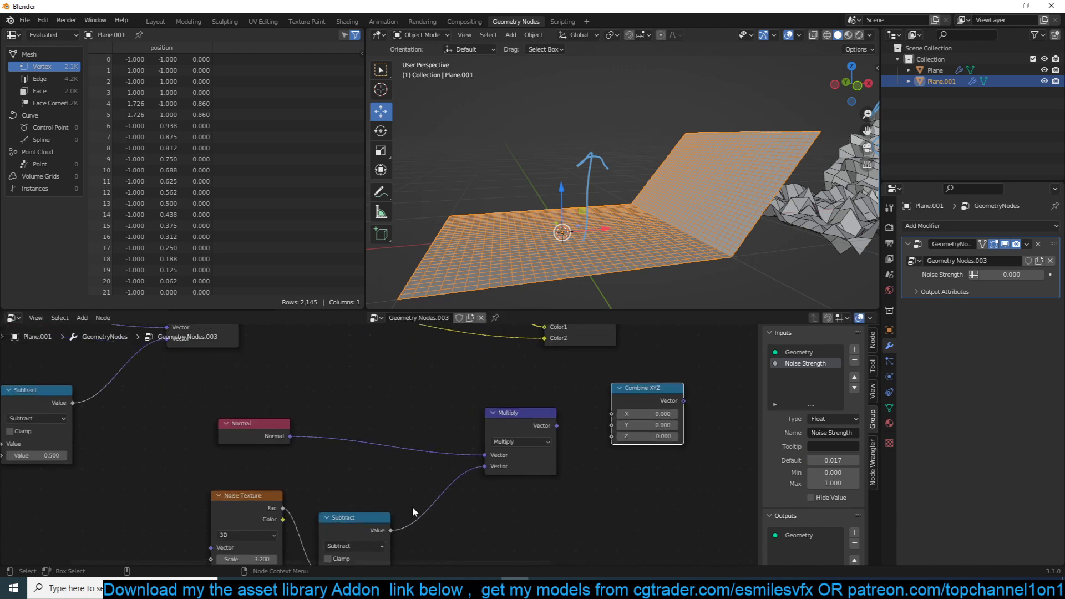
Delete the duplicated Normal and Multiply nodes and connect the copied Subtract's Value to the new Combine XYZ's X input.
left_click_drag(391, 530, 224, 448)
key("x")
left_click_drag(630, 389, 501, 405)
scroll(489, 430, "down", 5)
left_click_drag(379, 494, 417, 430)
left_click_drag(306, 491, 346, 444)
scroll(453, 404, "up", 1)
Duplicate the Noise Texture, Subtract and Combine XYZ chain below, and move the copy's link to the Y input.
left_click_drag(527, 396, 249, 495)
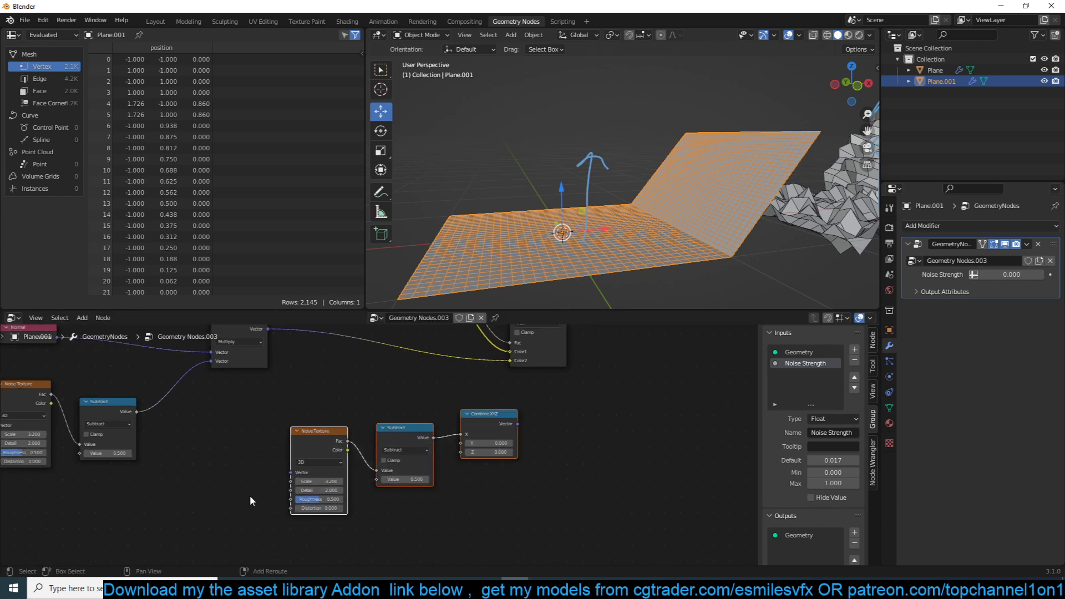
key("shift+d")
left_click(289, 586)
middle_click_drag(472, 506, 460, 450)
scroll(460, 449, "up", 1)
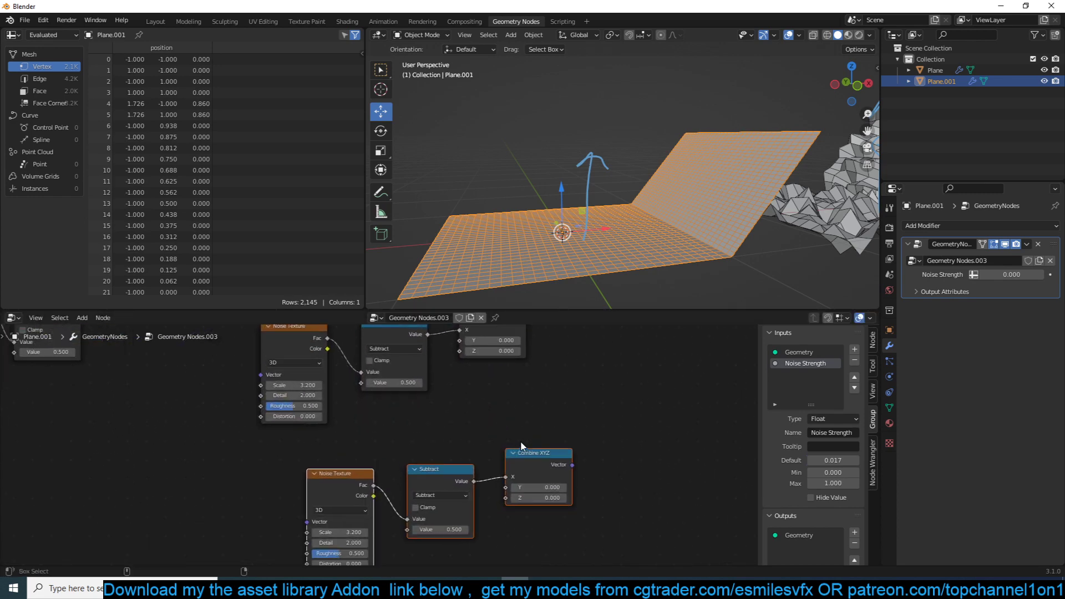
left_click(520, 445)
left_click_drag(504, 478, 510, 488)
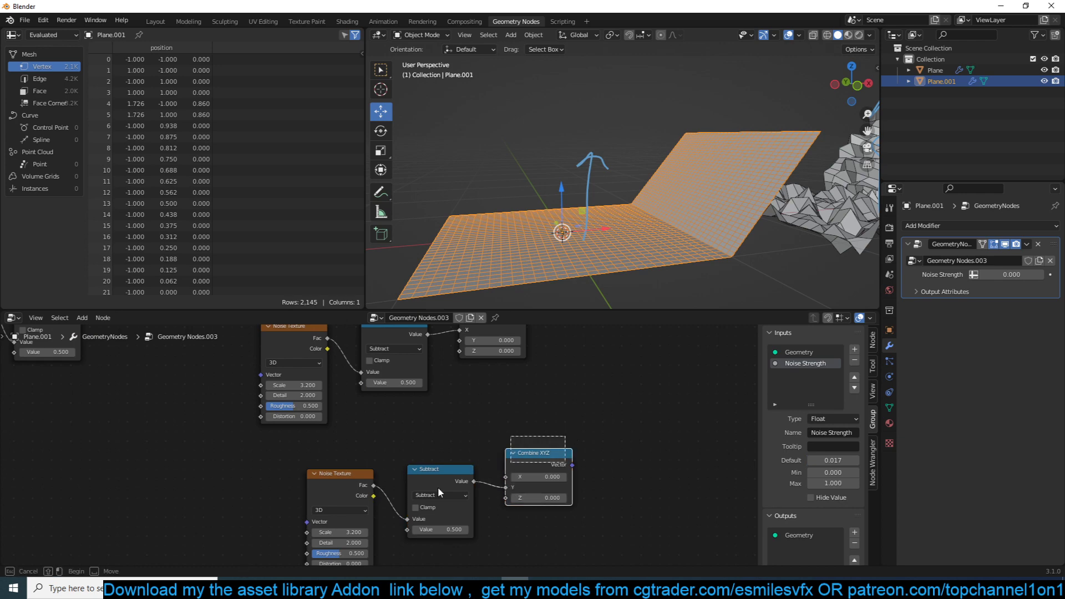
Duplicate the Y chain, connect the copy's Subtract to Combine XYZ's Z input, and place it beneath the Y chain.
left_click_drag(565, 437, 312, 554)
left_click_drag(536, 459, 475, 429)
key("shift+d")
left_click(583, 488)
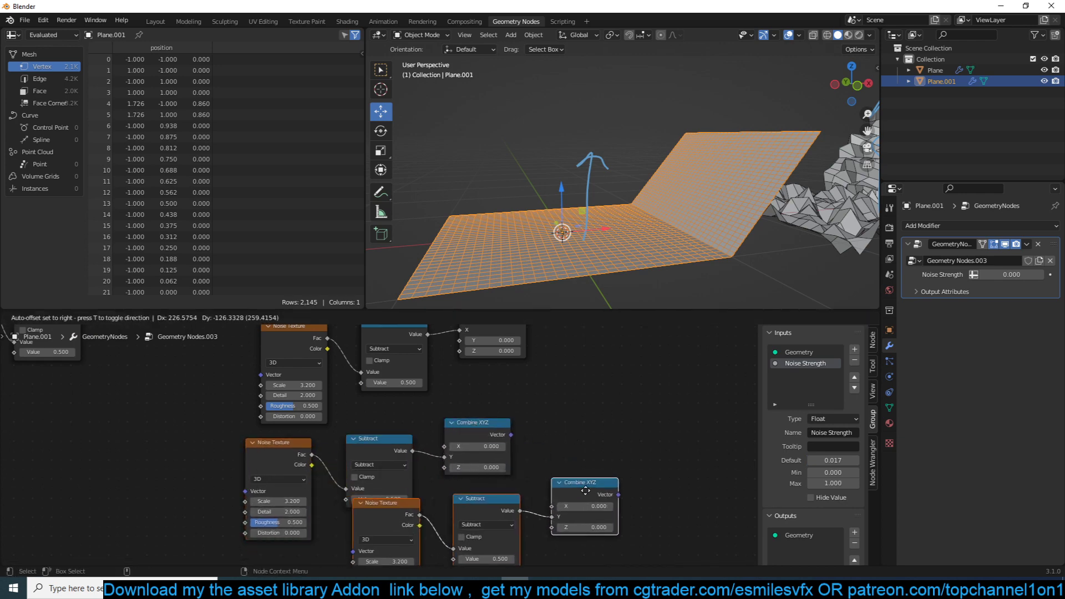
left_click_drag(552, 517, 553, 529)
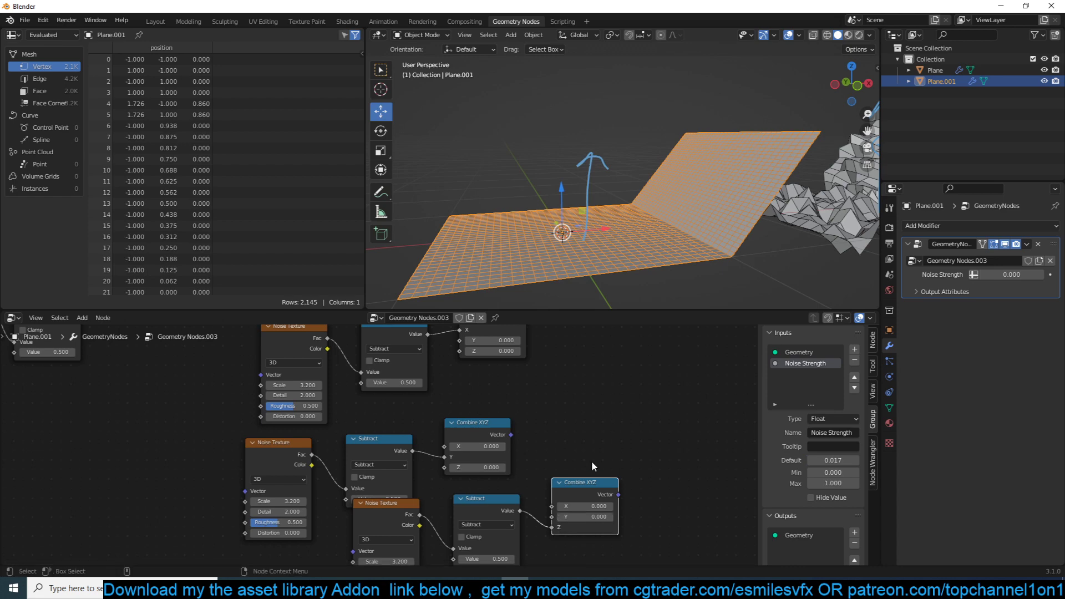
scroll(591, 461, "down", 1)
left_click_drag(613, 494, 358, 565)
left_click_drag(524, 481, 438, 521)
Arrange the X, Y and Z noise chains in a closely spaced column.
scroll(468, 404, "down", 1)
left_click_drag(505, 344, 250, 412)
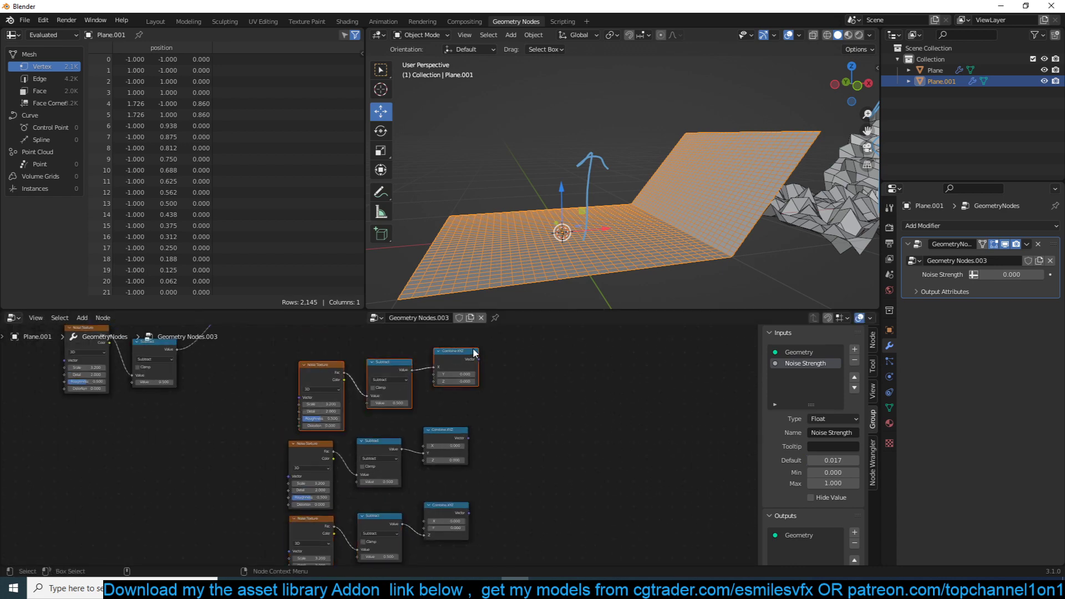
left_click_drag(473, 352, 452, 364)
left_click(495, 401)
left_click_drag(478, 464, 321, 509)
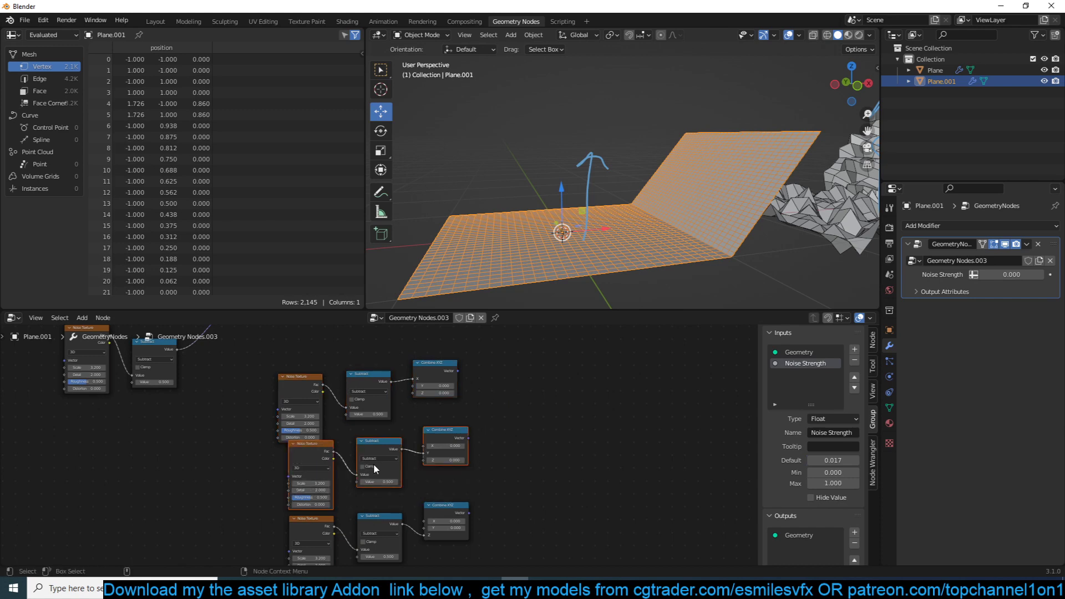
left_click_drag(374, 465, 357, 473)
left_click(471, 445)
left_click_drag(476, 522, 328, 549)
left_click_drag(448, 509, 440, 511)
Duplicate the Mix node twice and place the copies beside the three axis chains.
scroll(489, 442, "down", 3)
middle_click_drag(498, 456, 427, 509)
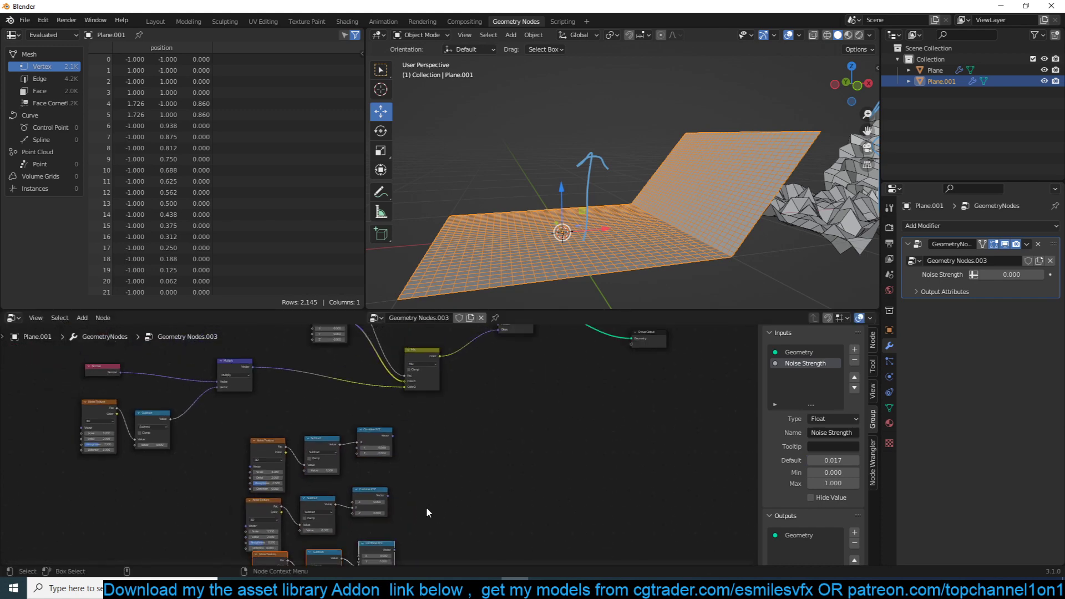
left_click(412, 366)
key("shift+d")
left_click(451, 439)
middle_click_drag(452, 439, 444, 391)
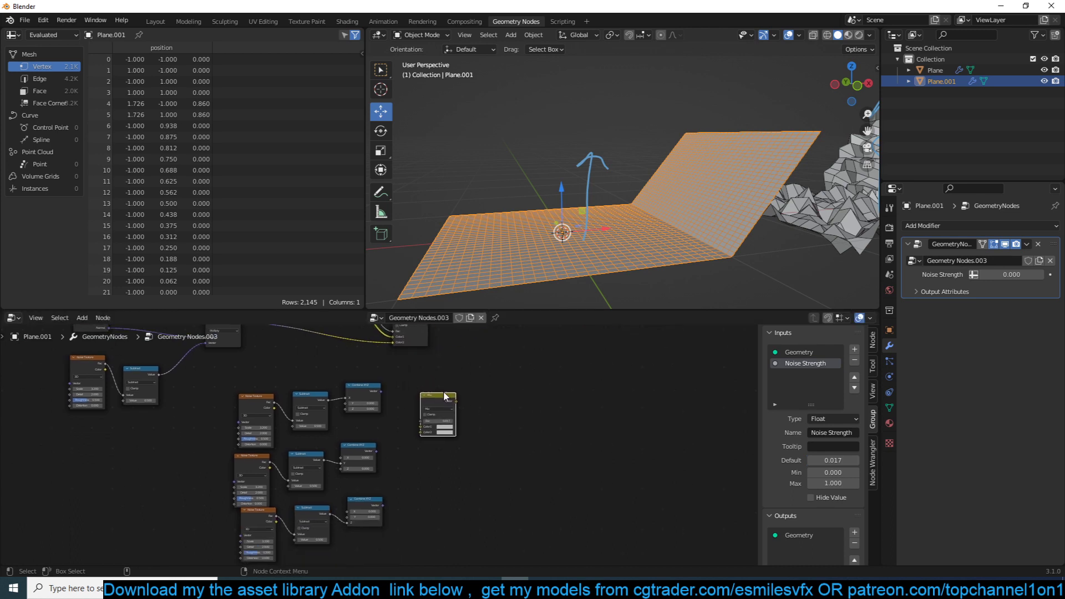
key("shift+d")
left_click(450, 472)
Connect the X chain's Combine XYZ to the upper Mix copy's Color1 and the Y chain's to its Color2.
scroll(449, 472, "up", 2)
left_click_drag(386, 376, 425, 424)
left_click_drag(378, 451, 434, 428)
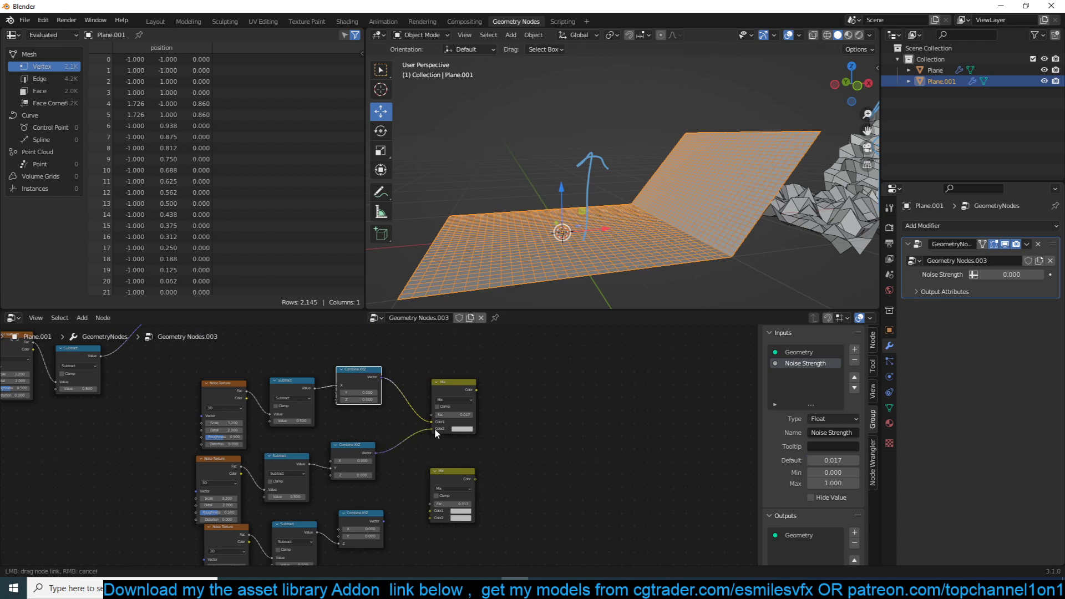
Feed the X/Y Mix into the second Mix copy's Color1 and the Z chain into its Color2, placing it beside the first.
left_click_drag(455, 471, 516, 437)
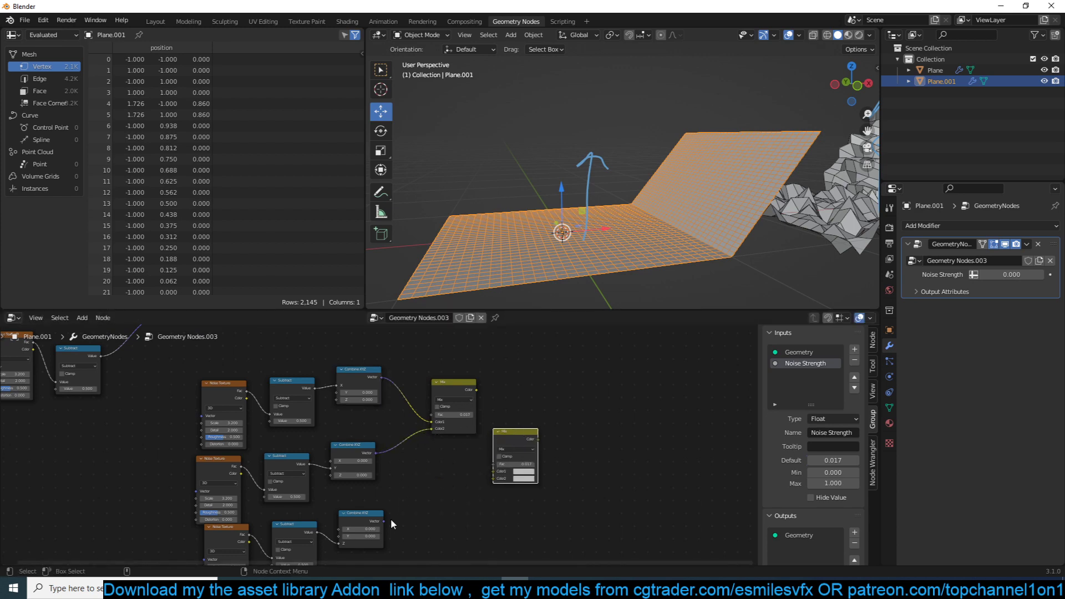
left_click_drag(383, 521, 494, 478)
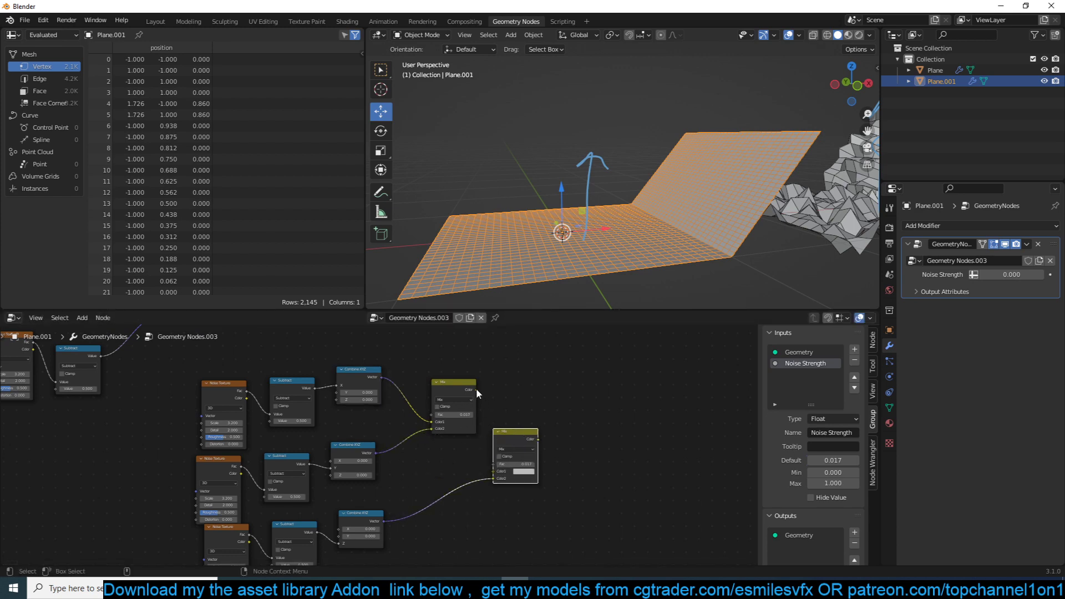
left_click_drag(476, 388, 493, 471)
key("Home")
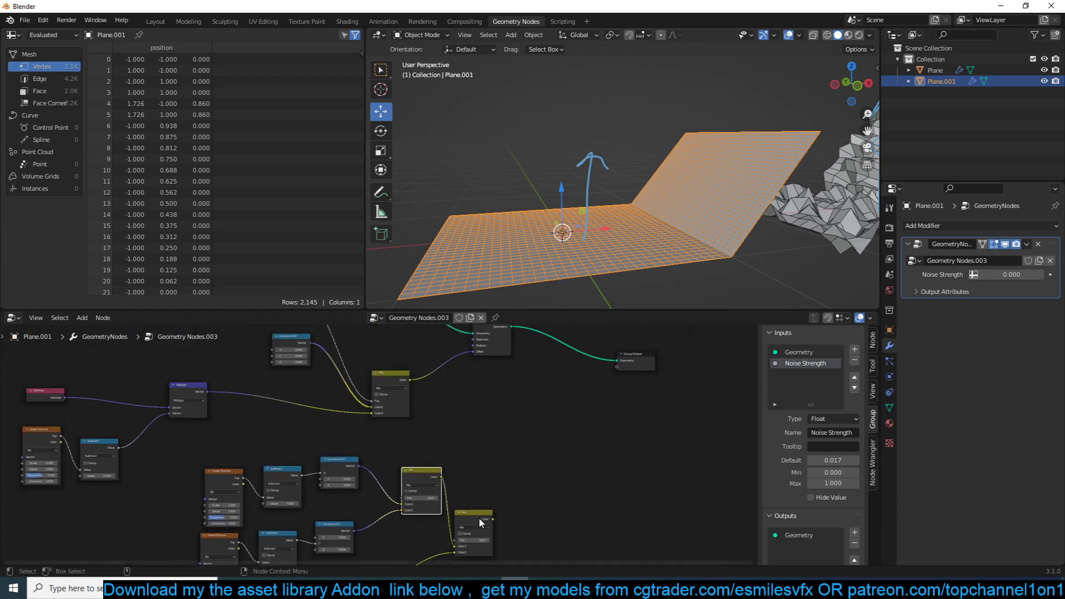
left_click_drag(475, 513, 498, 467)
scroll(498, 467, "up", 2)
middle_click_drag(498, 467, 438, 485)
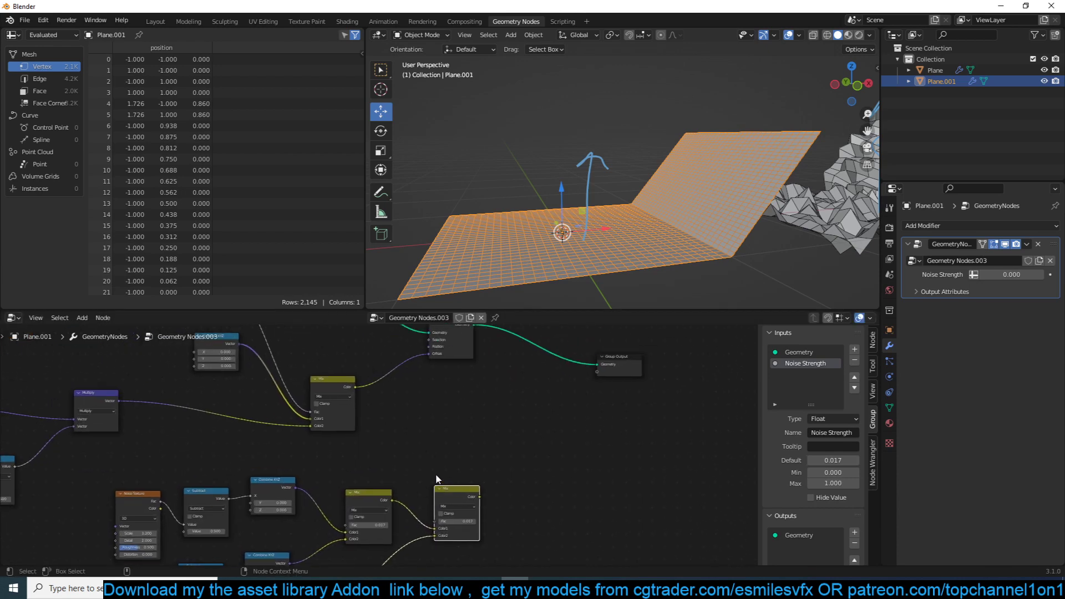
Duplicate the second Mix copy and place the new node above it, beside the original Mix node.
scroll(436, 478, "up", 2)
left_click(449, 496)
left_click(449, 496)
left_click(449, 497)
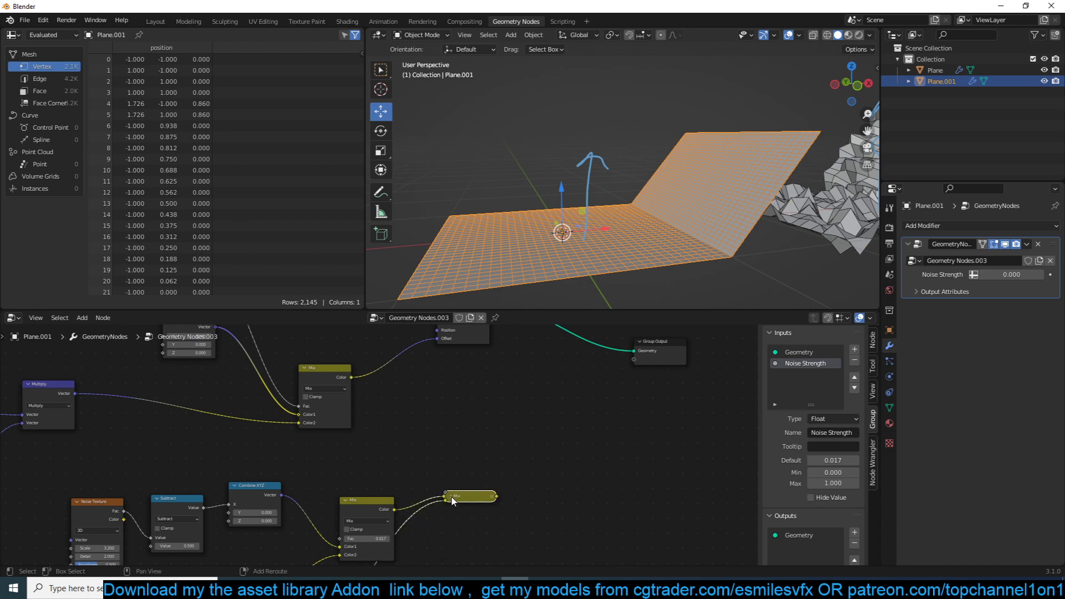
left_click(449, 497)
key("shift+d")
left_click(477, 386)
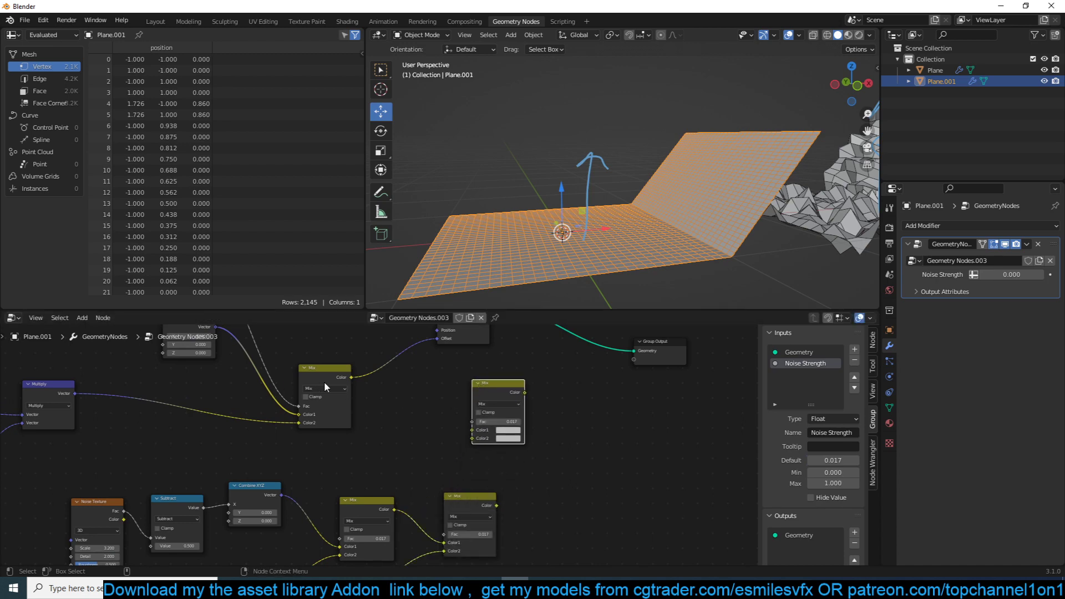
Reroute the Multiply offset from the original Mix to the newest Mix copy's Color1, and feed the combined axes Mix into its Color2.
left_click_drag(324, 387, 360, 380)
scroll(361, 418, "down", 1)
left_click_drag(348, 425, 465, 434)
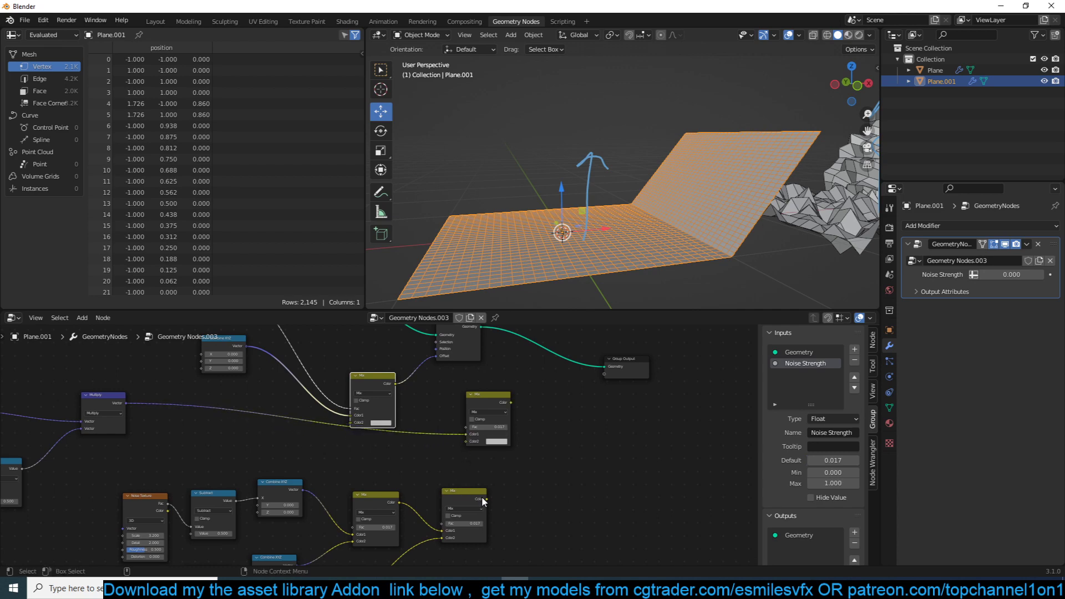
left_click_drag(485, 498, 465, 441)
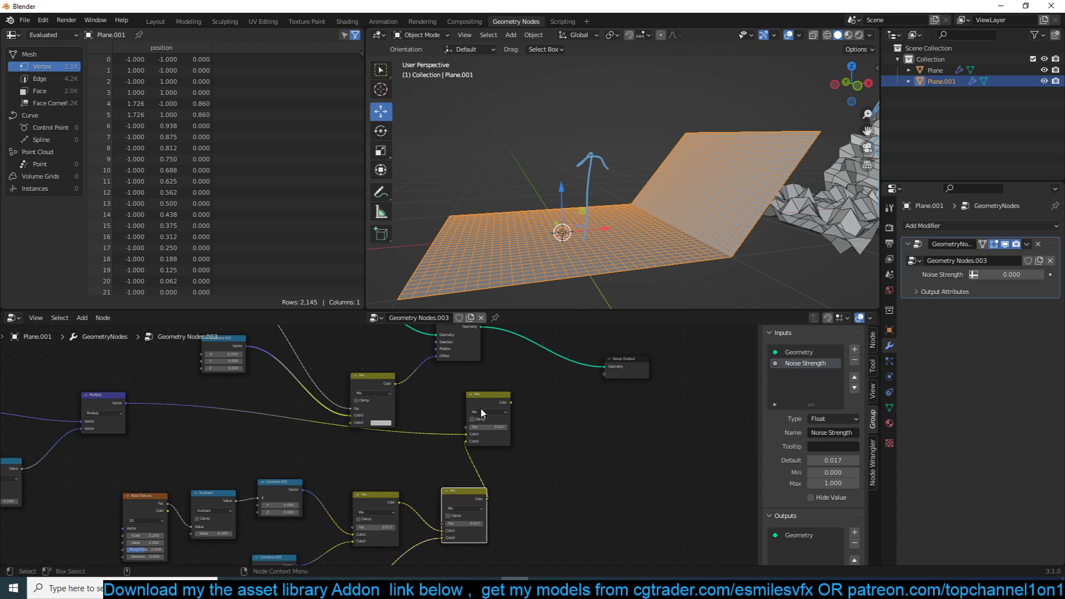
Feed the newest Mix copy into the original Mix's Color2 and set the modifier's Noise Strength to 0.712.
left_click_drag(492, 396, 400, 447)
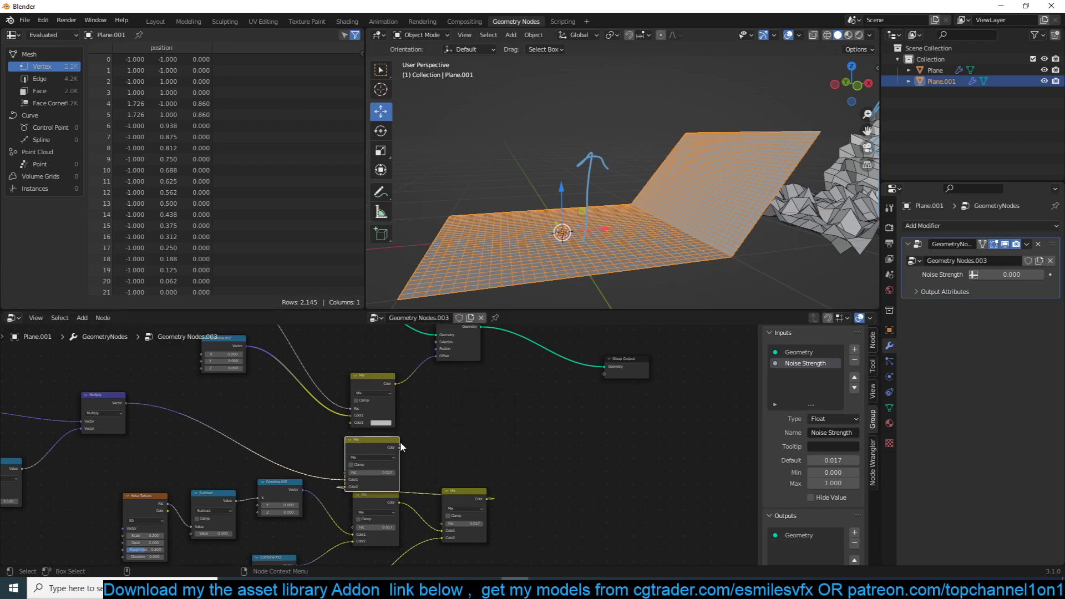
middle_click_drag(400, 429, 544, 424)
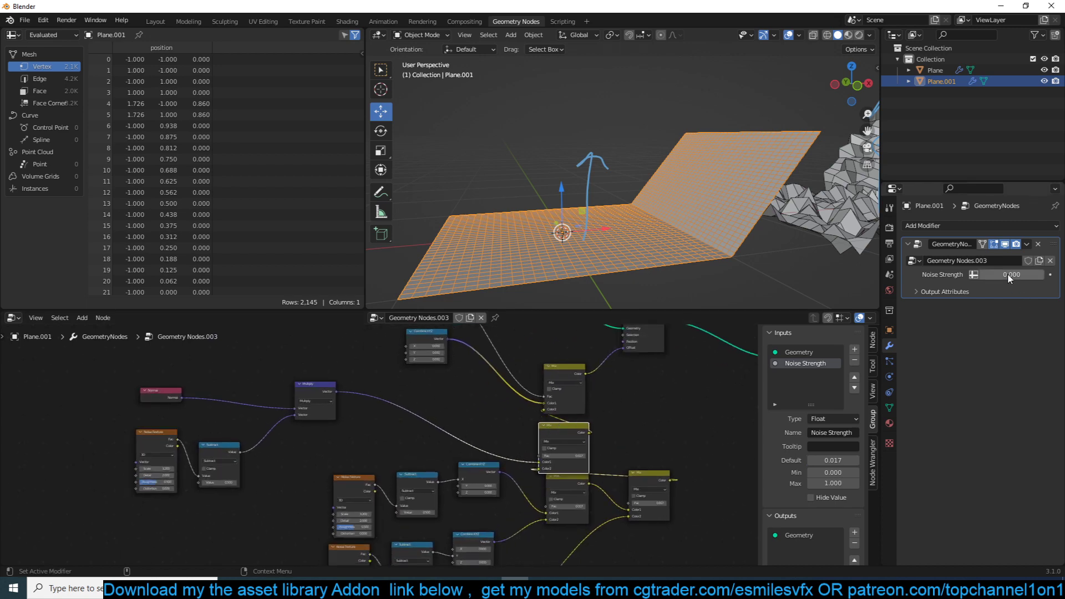
left_click_drag(1007, 274, 1025, 275)
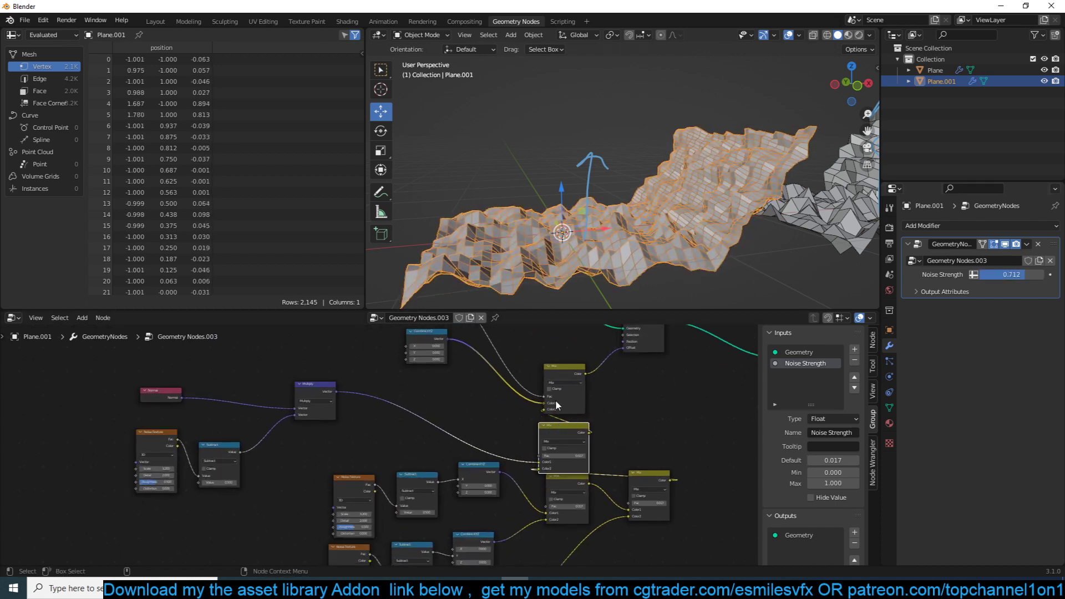
Move the Normal/axes Mix node clear of the original Mix and set its Fac to 1.000.
middle_click_drag(556, 402, 455, 409)
scroll(455, 430, "up", 3)
left_click_drag(501, 438, 604, 411)
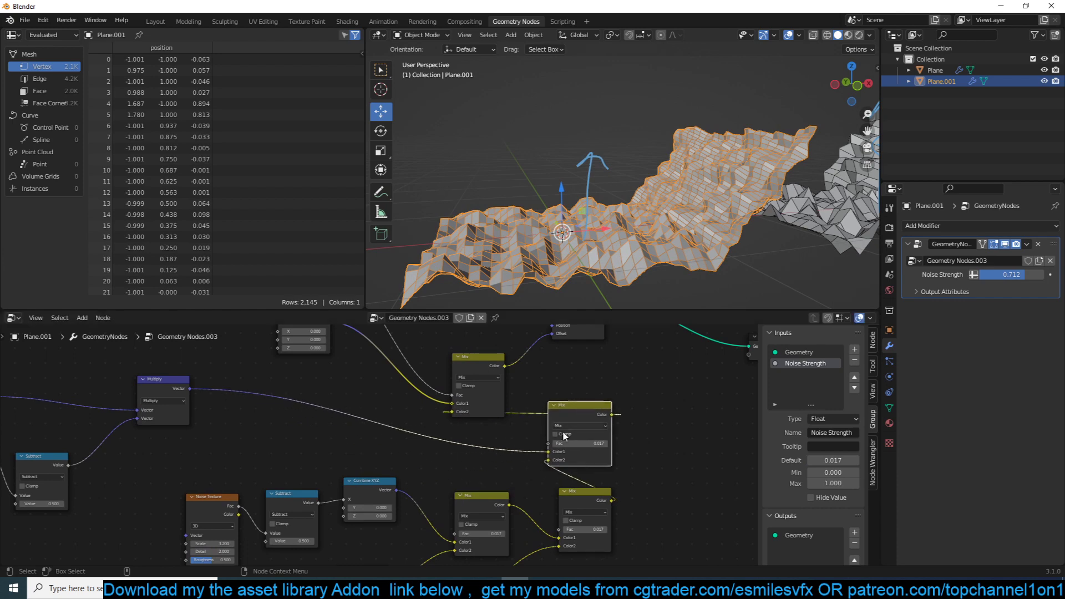
left_click_drag(577, 443, 621, 443)
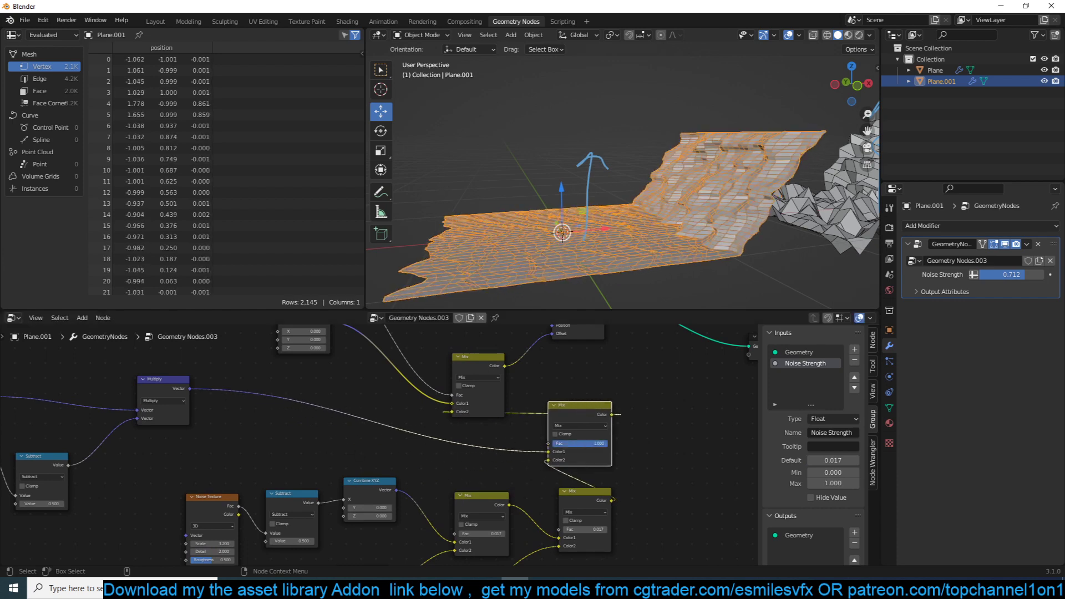
Reposition the Z Mix node beside the X/Y Mix, setting its Fac to 0.000 and the X/Y Mix's Fac to 1.000.
middle_click_drag(533, 487, 540, 434)
left_click_drag(591, 444, 557, 457)
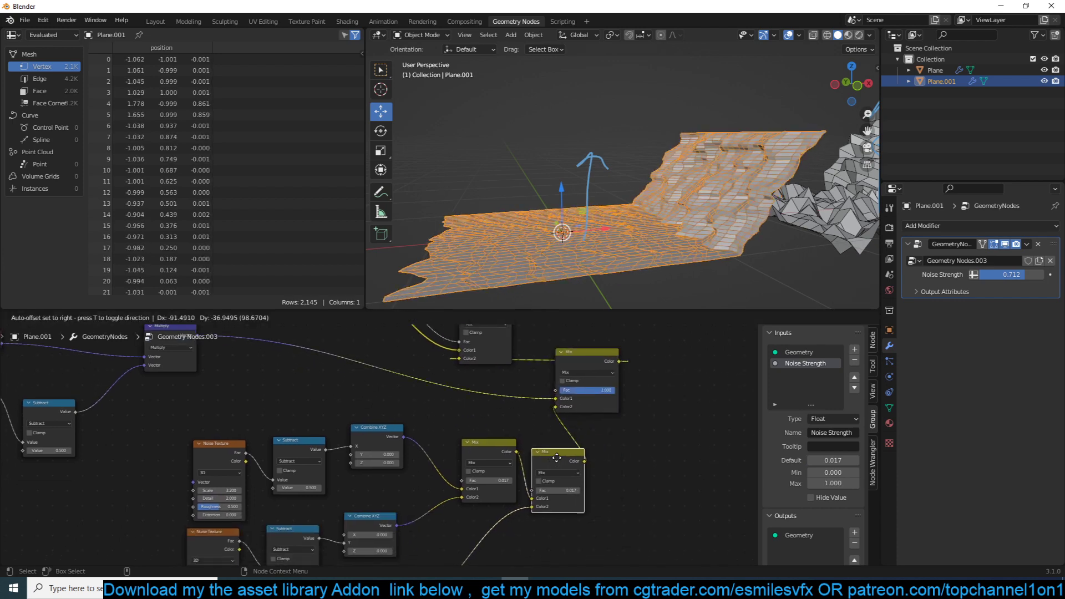
middle_click_drag(549, 458, 611, 416)
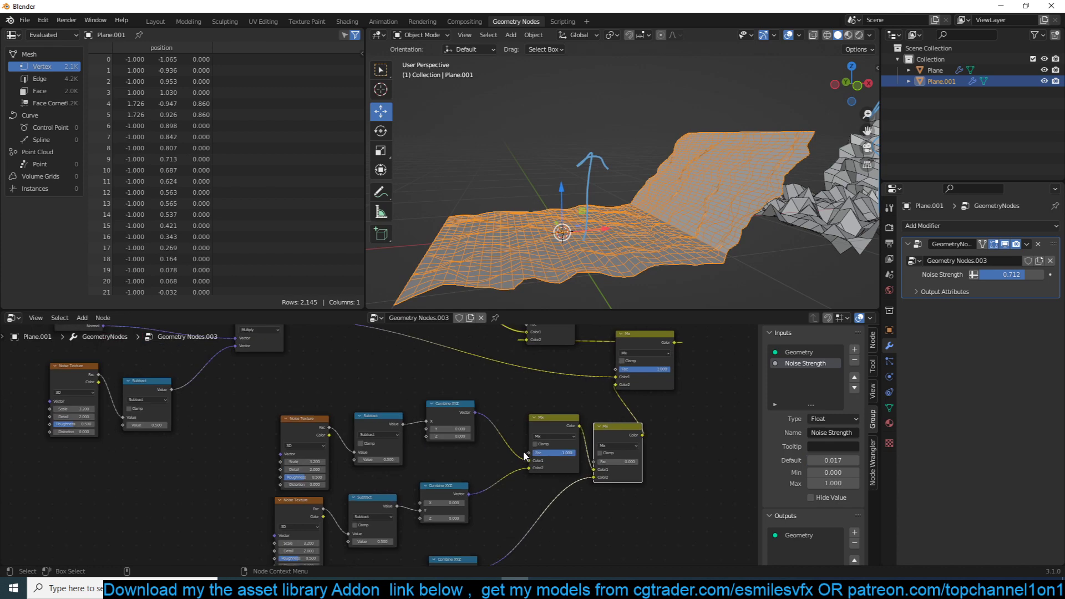
scroll(517, 462, "down", 4)
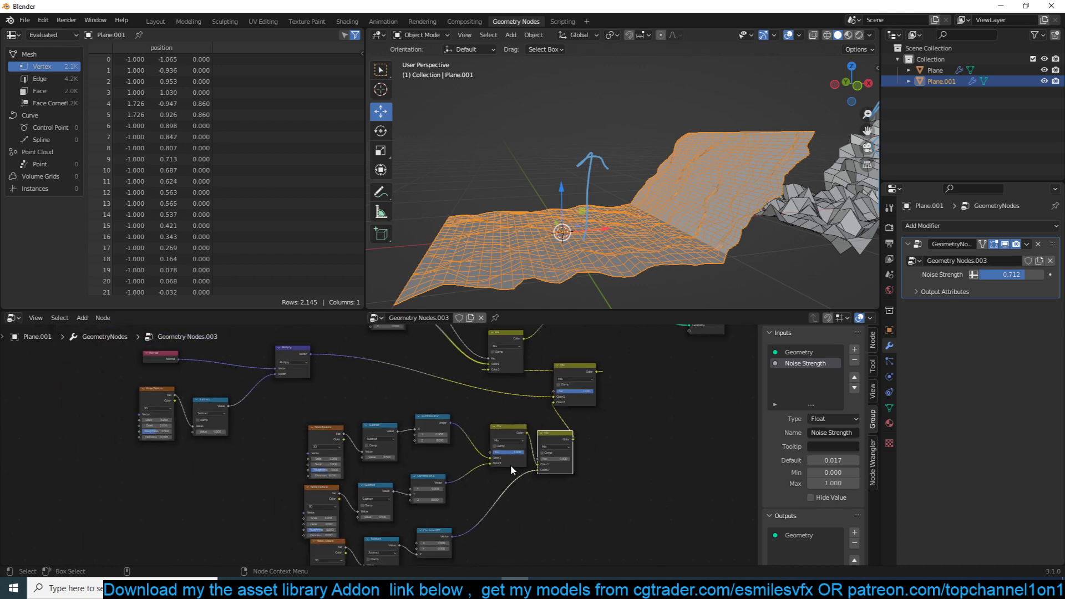
Move the Group Input node down beside the start of the axis noise chains.
middle_click_drag(507, 467, 549, 486)
middle_click_drag(489, 460, 508, 503)
scroll(378, 412, "down", 5)
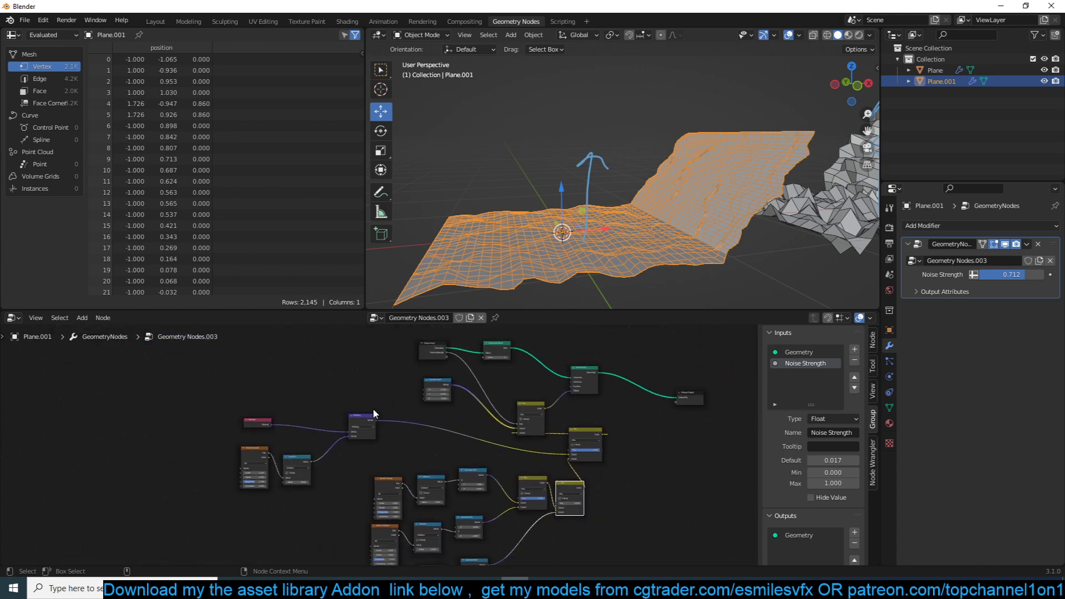
left_click_drag(430, 361, 300, 498)
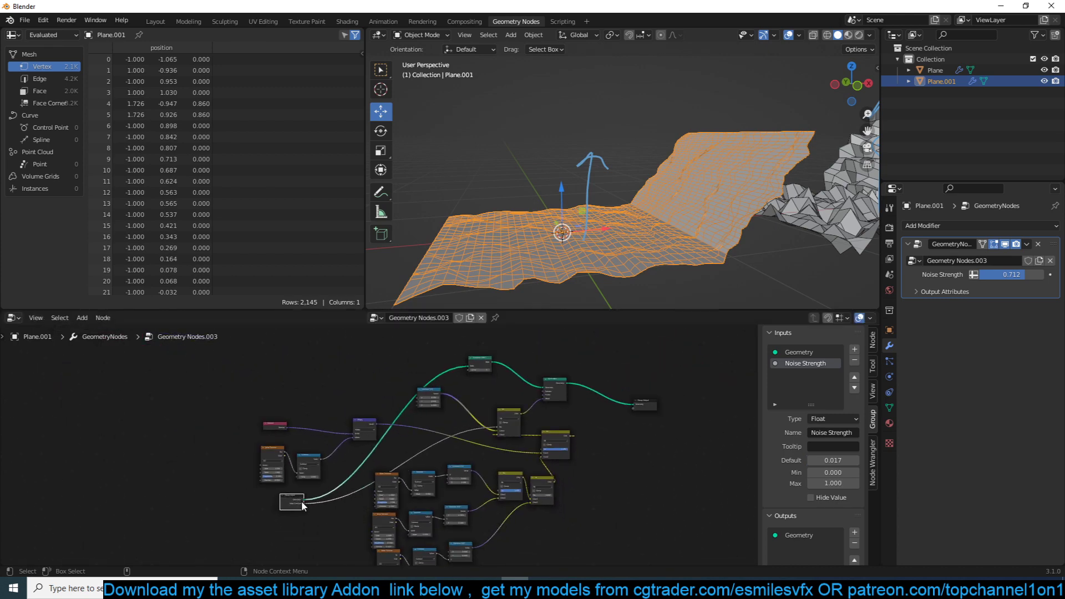
scroll(339, 546, "up", 3)
scroll(607, 430, "up", 1)
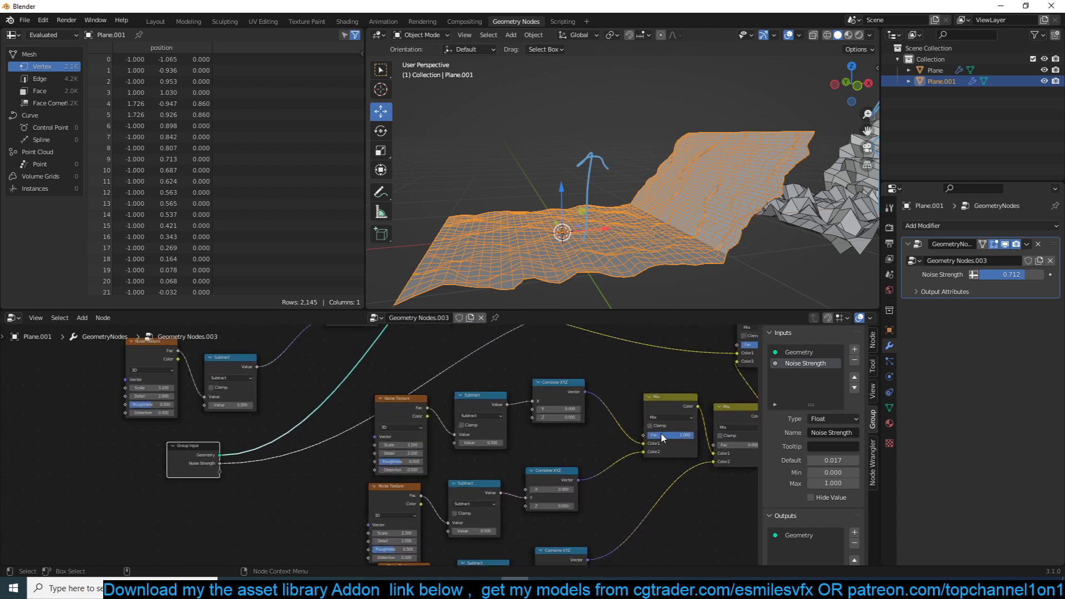
Expose the X/Y Mix's Fac as a group input and rename it XY.
left_click_drag(667, 434, 220, 472)
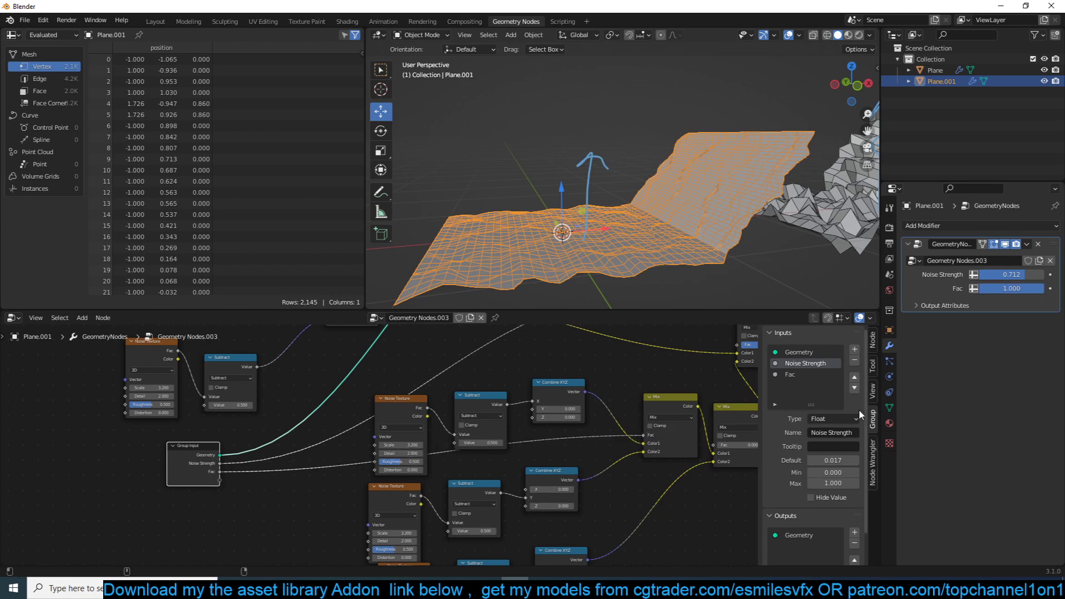
left_click(790, 376)
type("X")
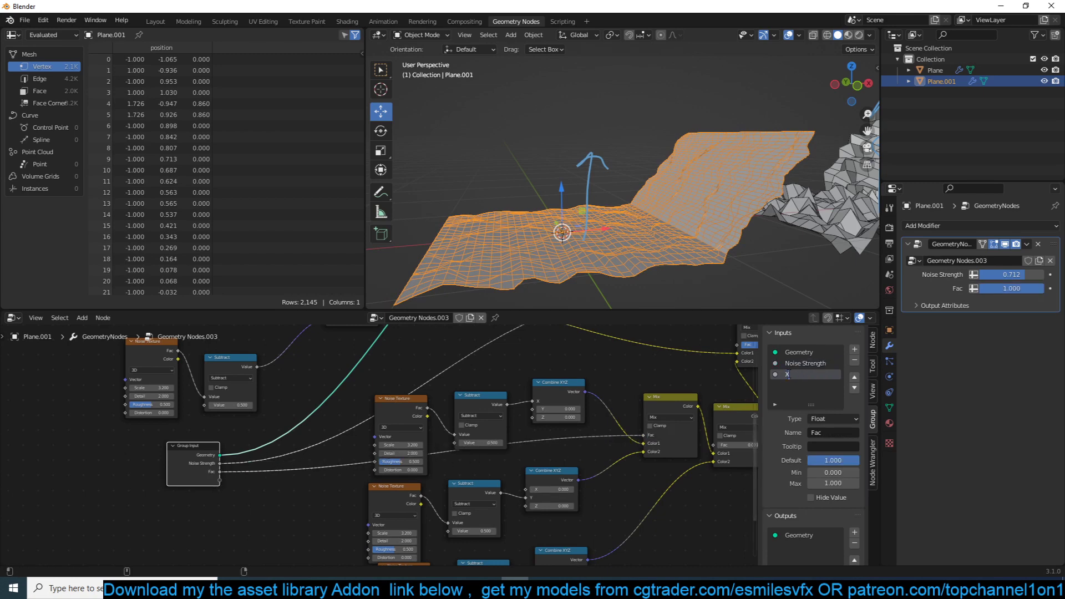
type("Y")
key("Return")
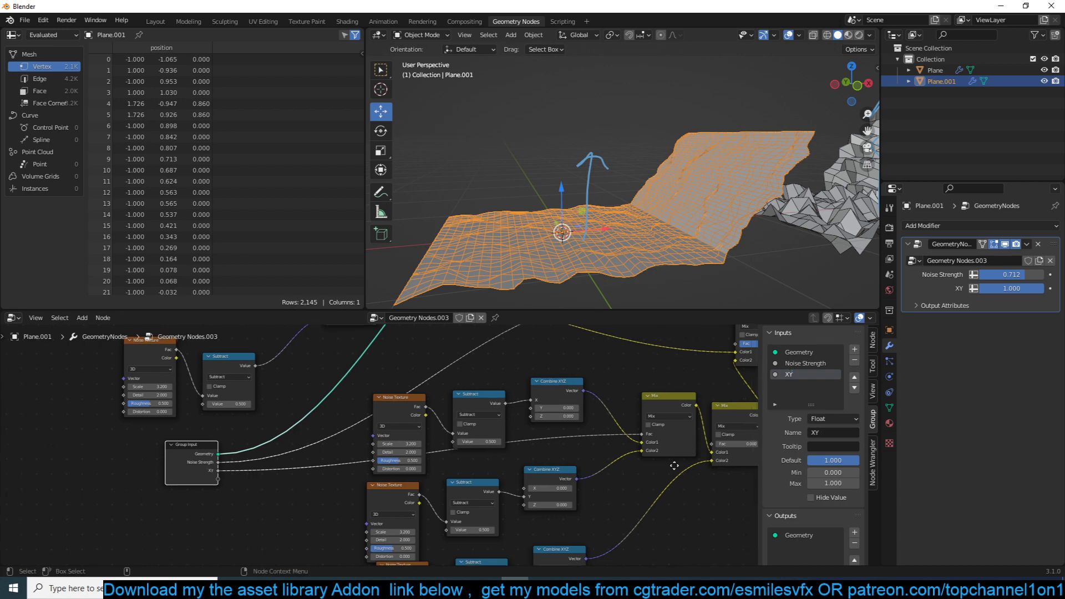
Shift the Z Mix node away from the X/Y Mix, and expose its Fac as a group input named Z-XY.
middle_click_drag(715, 453, 667, 430)
left_click_drag(694, 397, 726, 404)
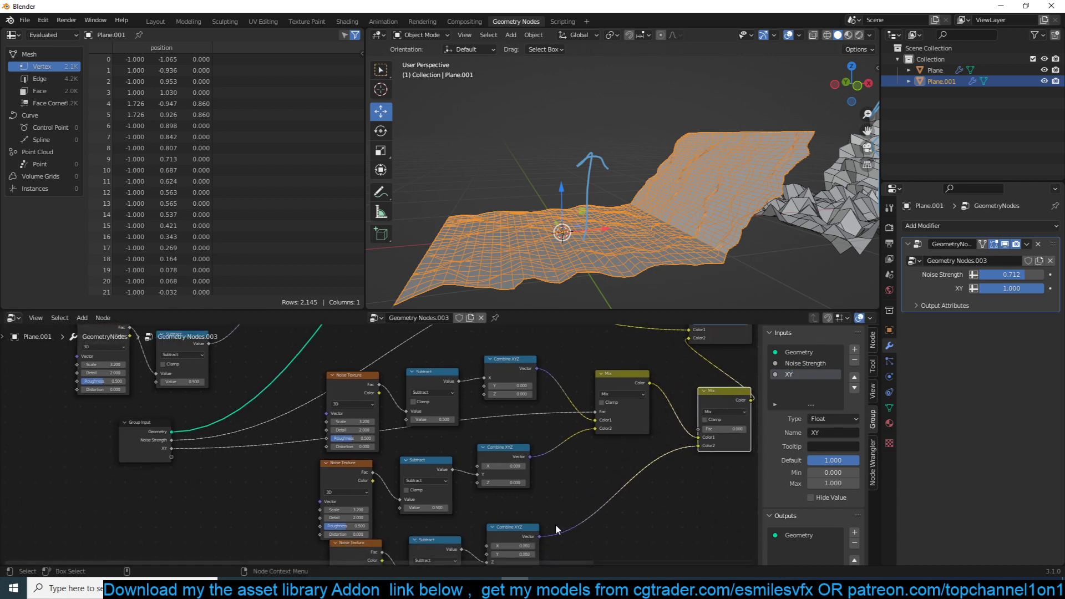
middle_click_drag(505, 535, 510, 519)
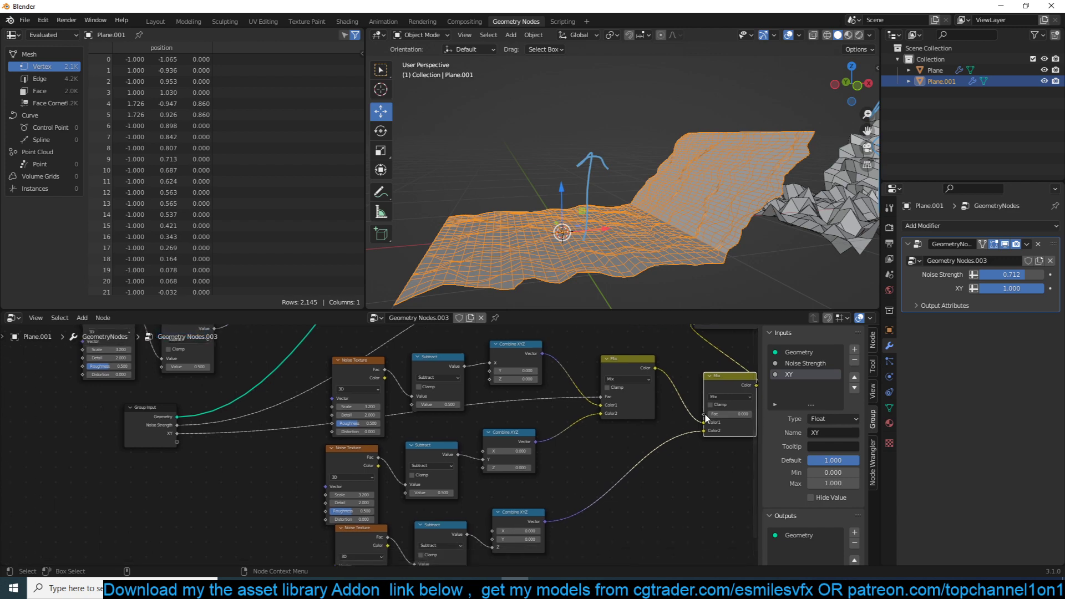
left_click_drag(704, 414, 177, 441)
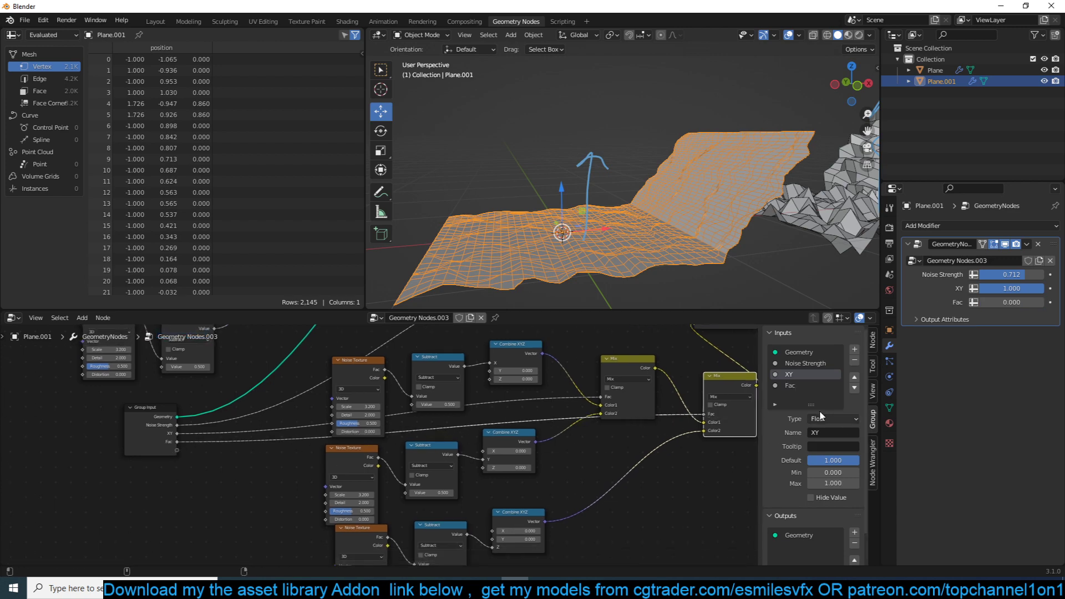
double_click(794, 386)
type("X")
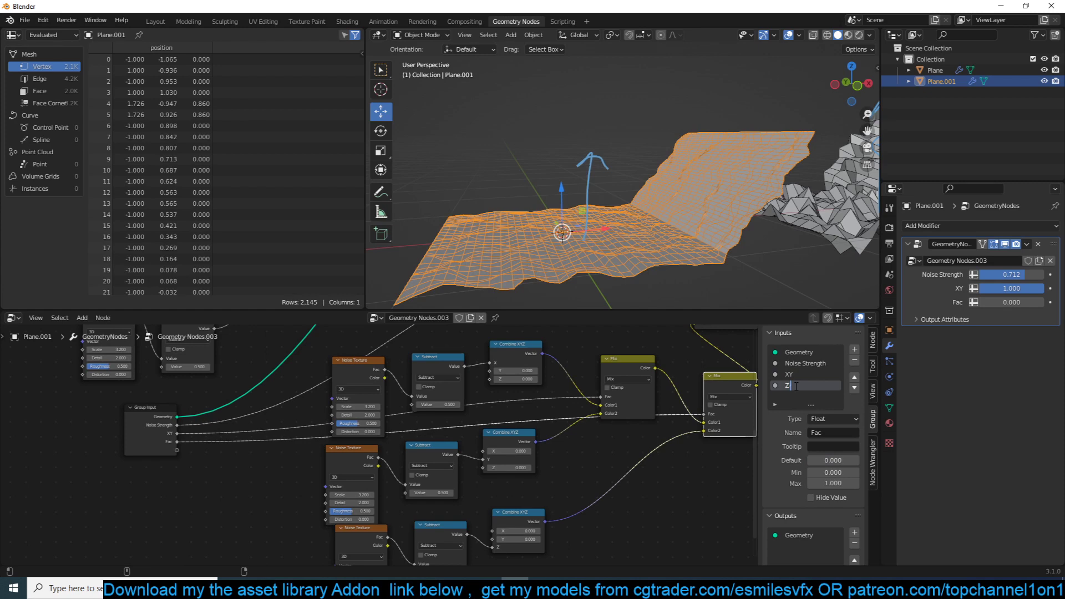
key("BackSpace")
key("BackSpace")
key("Return")
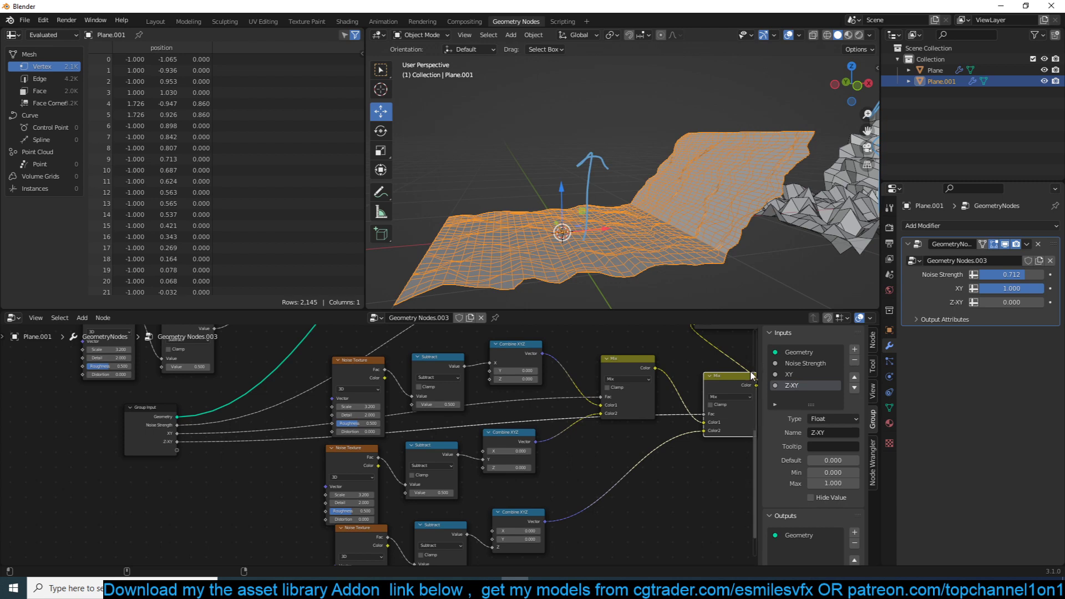
Add a Switch node and place it below the Group Output.
middle_click_drag(672, 413, 535, 456)
scroll(535, 456, "down", 2)
middle_click_drag(590, 424, 563, 462)
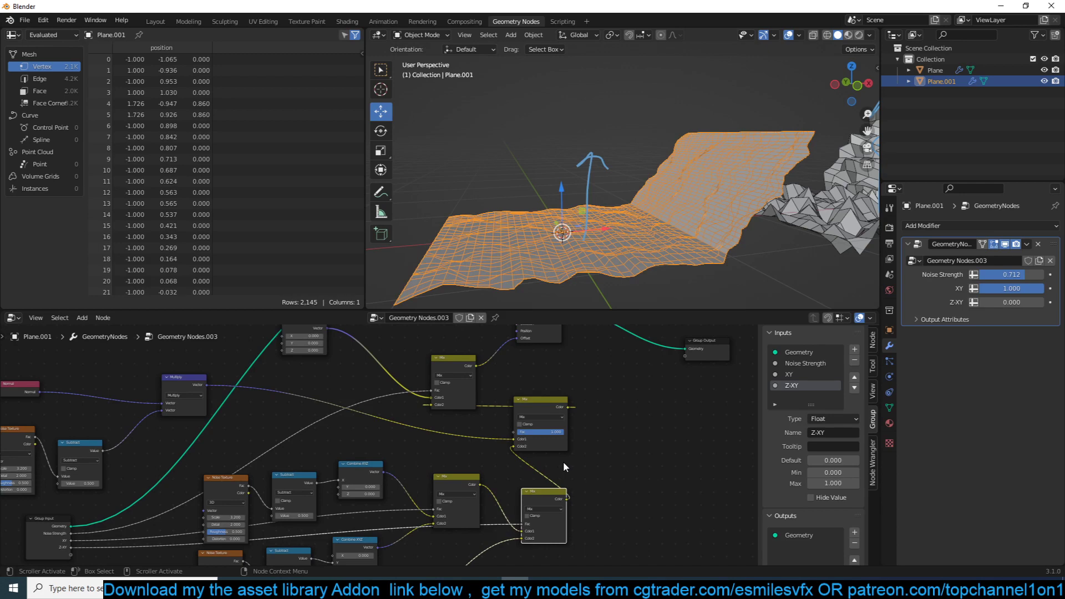
middle_click_drag(717, 397, 627, 433)
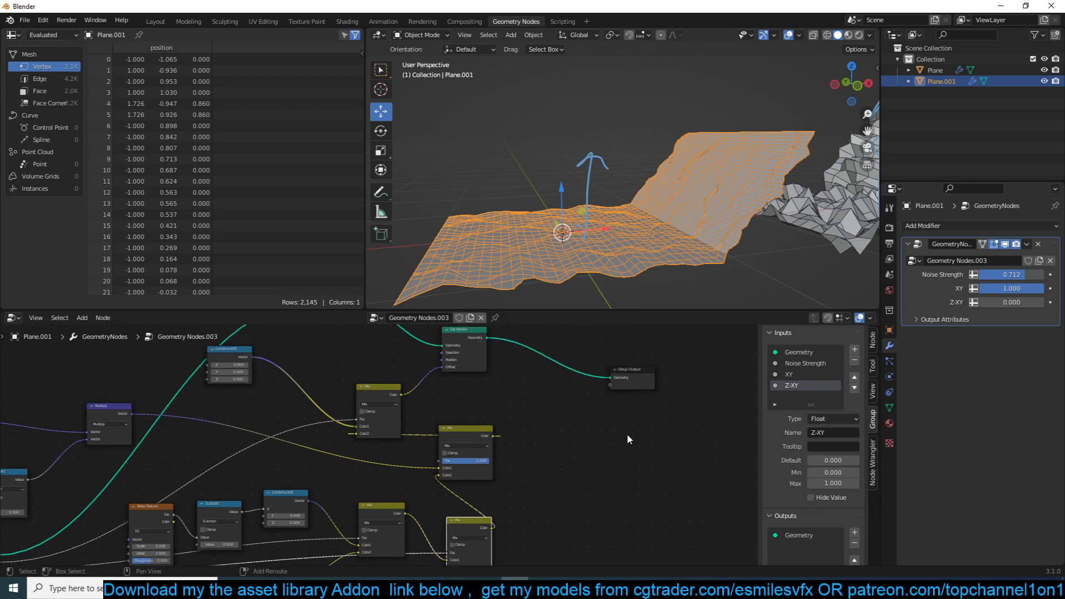
key("shift+a")
left_click(624, 346)
type("sw")
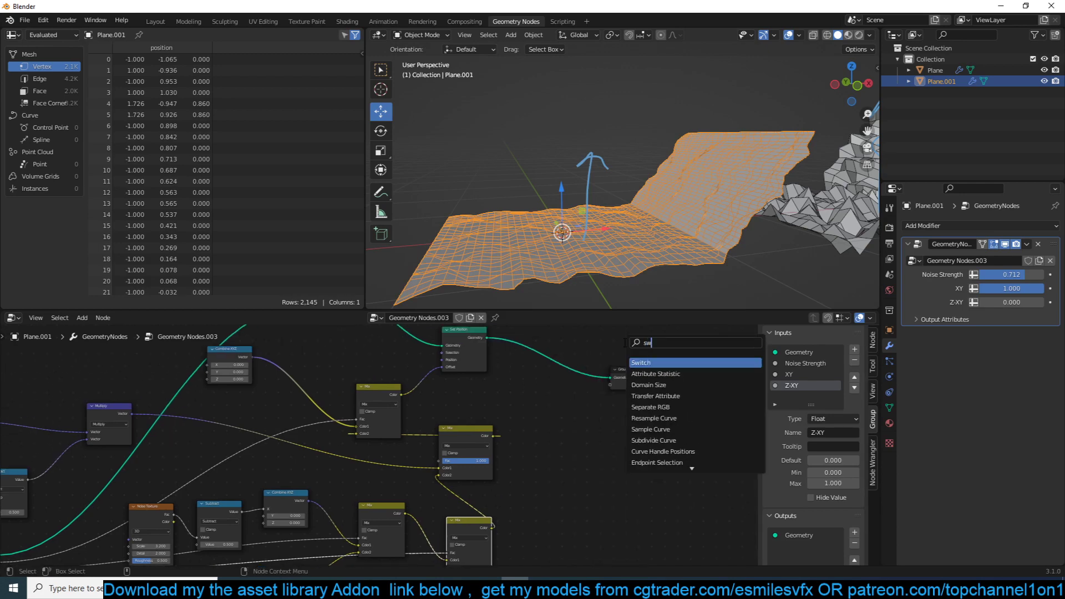
left_click(681, 364)
left_click(654, 432)
middle_click_drag(458, 448, 604, 417)
scroll(572, 415, "down", 3)
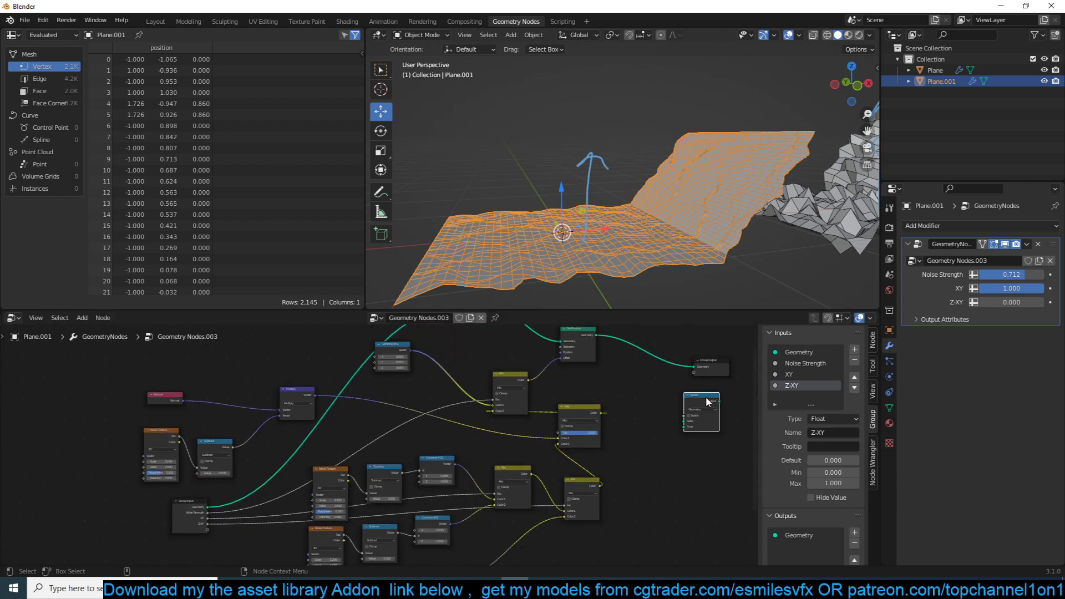
Reposition the Normal/axes Mix node and expose its Fac as a group input named Normal-xyz.
scroll(673, 425, "up", 3)
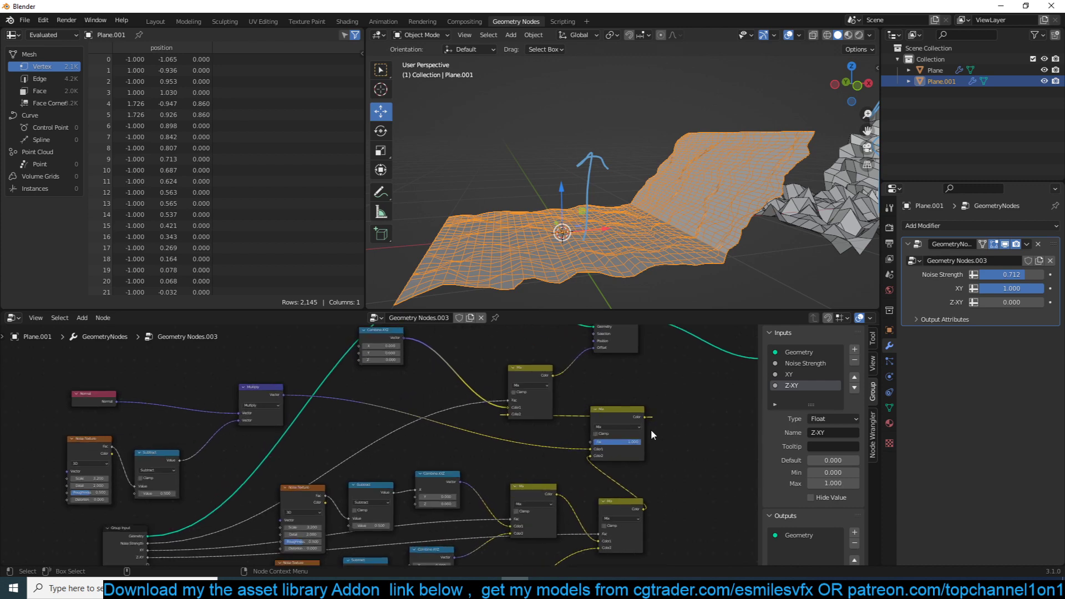
left_click_drag(601, 413, 565, 431)
middle_click_drag(509, 440, 562, 418)
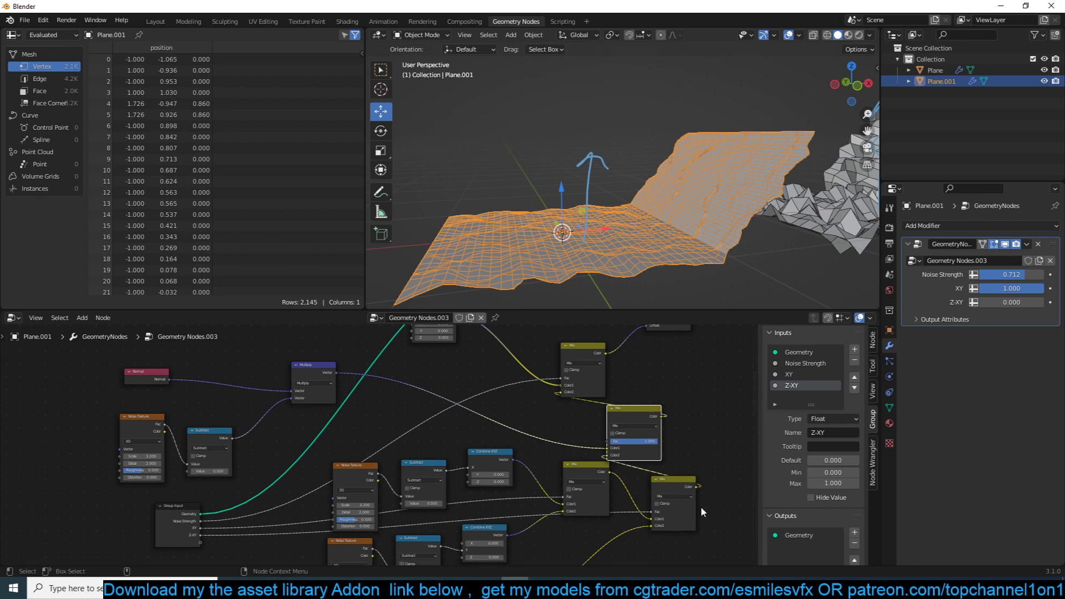
left_click_drag(608, 441, 201, 542)
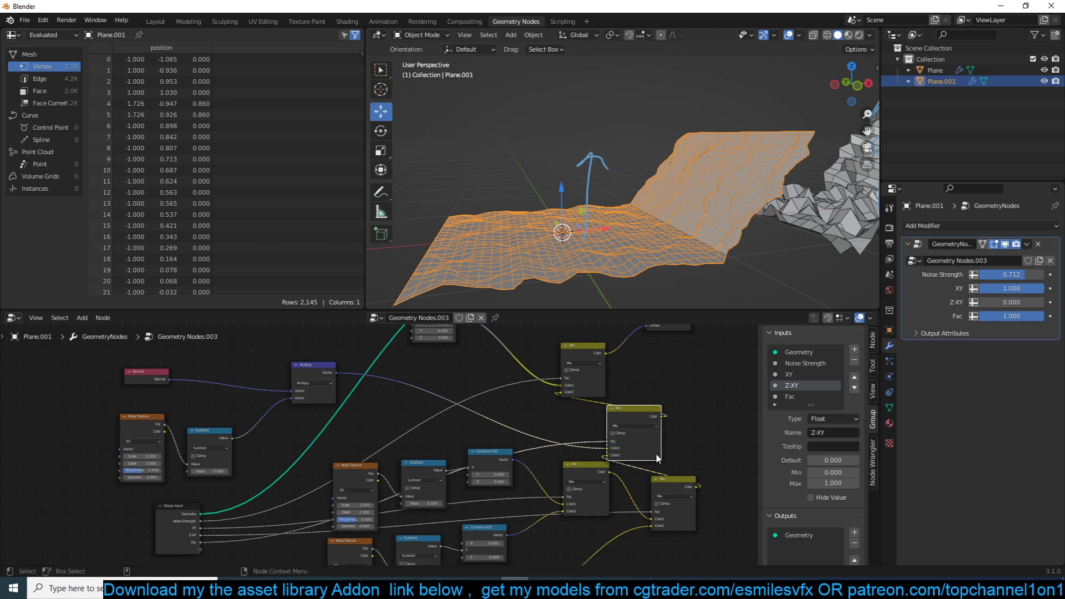
double_click(799, 396)
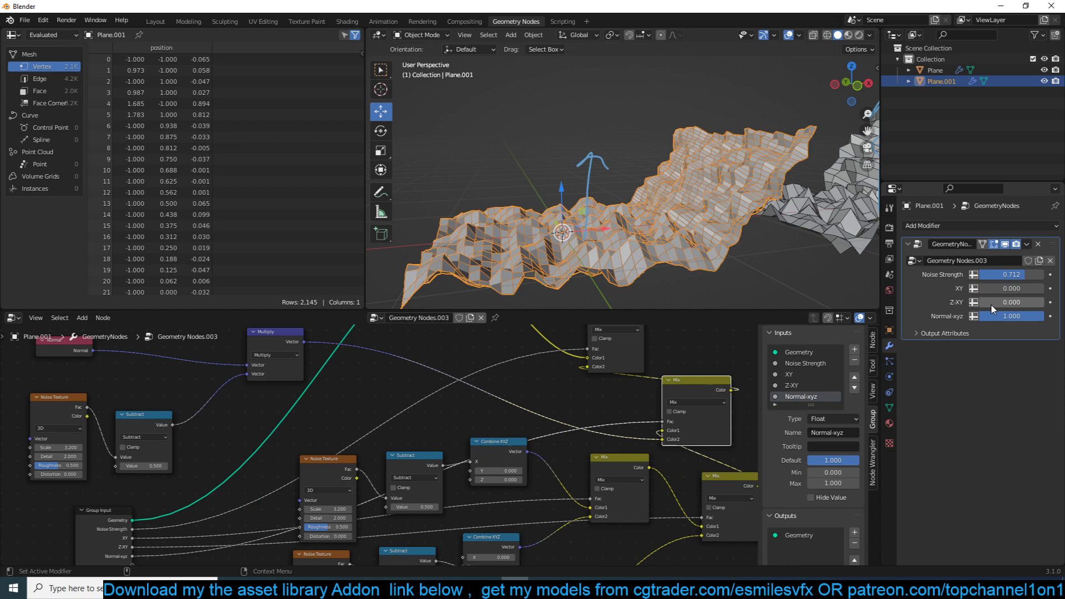
Try the direction sliders in the modifier, setting XY to 0.754 and both Z-XY and Normal-xyz to 0.000.
left_click_drag(991, 303, 926, 316)
left_click_drag(994, 301, 1026, 288)
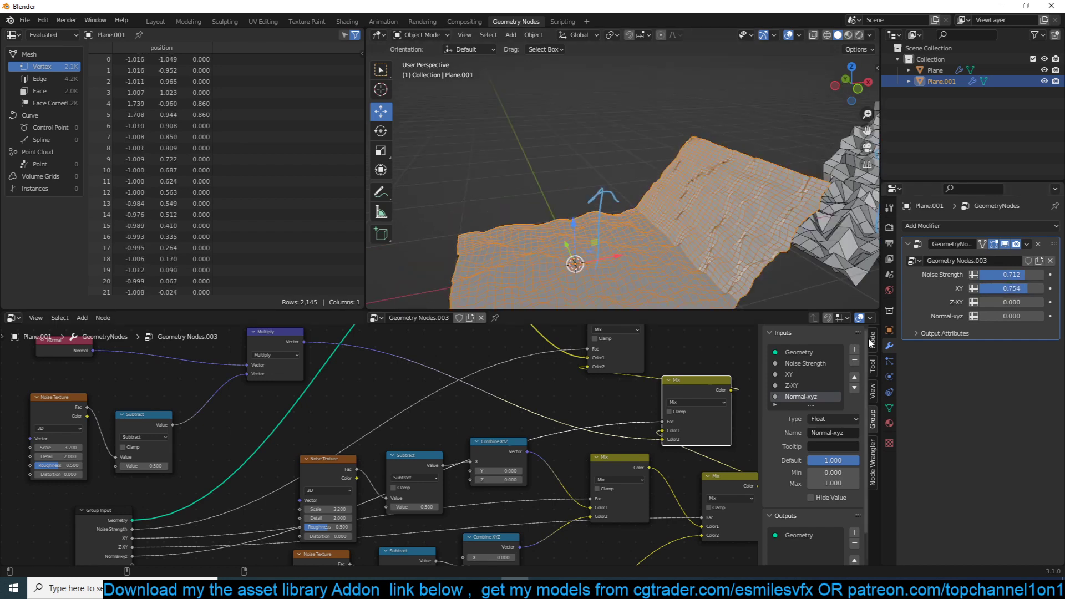
middle_click_drag(776, 232, 746, 233, "shift")
Examine the Displace modifier's Direction options and Midlevel on the original plane for comparison with the geometry nodes plane.
left_click(790, 242)
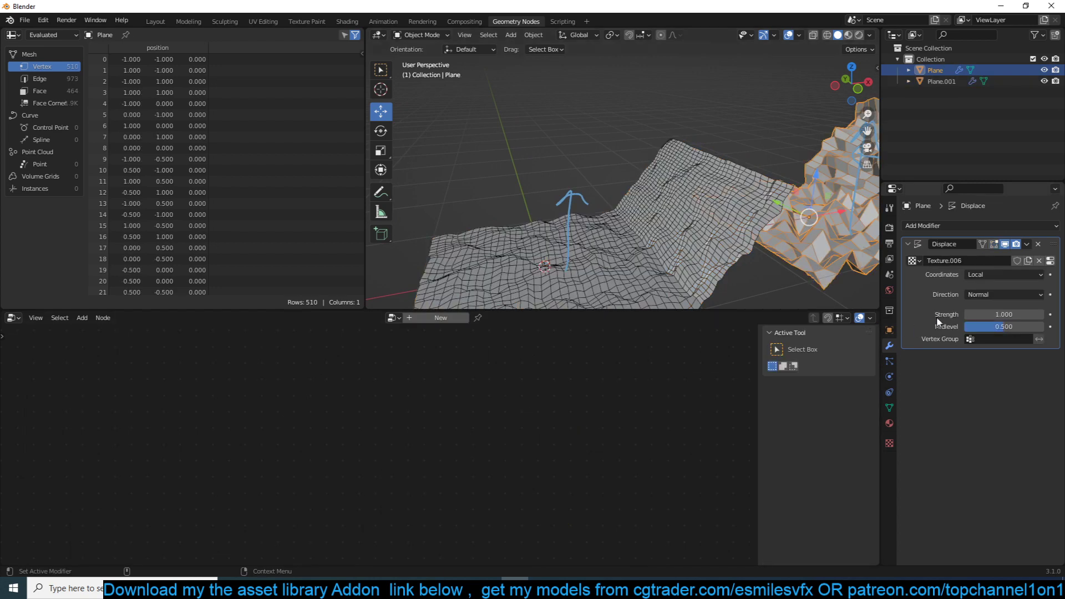
left_click(981, 294)
left_click(709, 266)
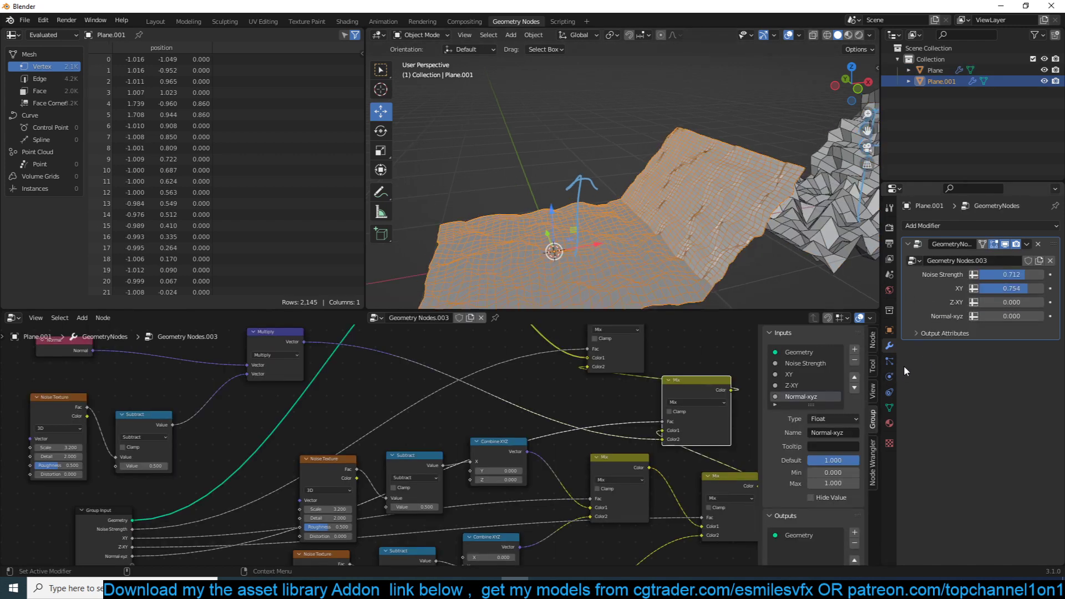
left_click(875, 247)
key("KP_Decimal")
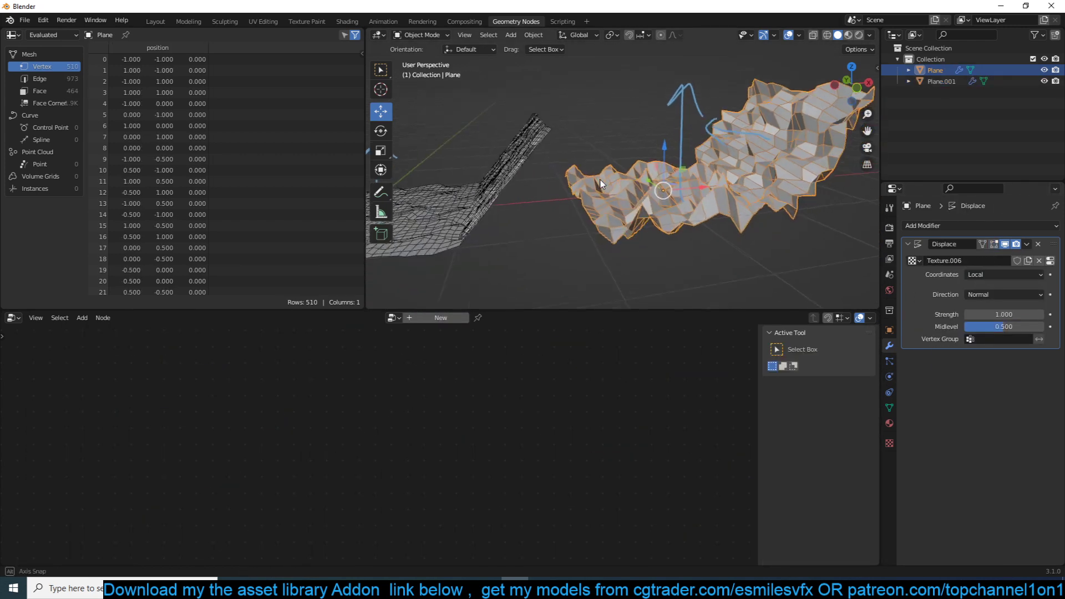
mouse_move(1003, 327)
left_mouse_down()
mouse_move(977, 327)
mouse_move(1020, 327)
mouse_move(1012, 327)
left_mouse_up()
Select the geometry nodes plane again and move its Set Position node farther from the original Mix node.
left_click(485, 194)
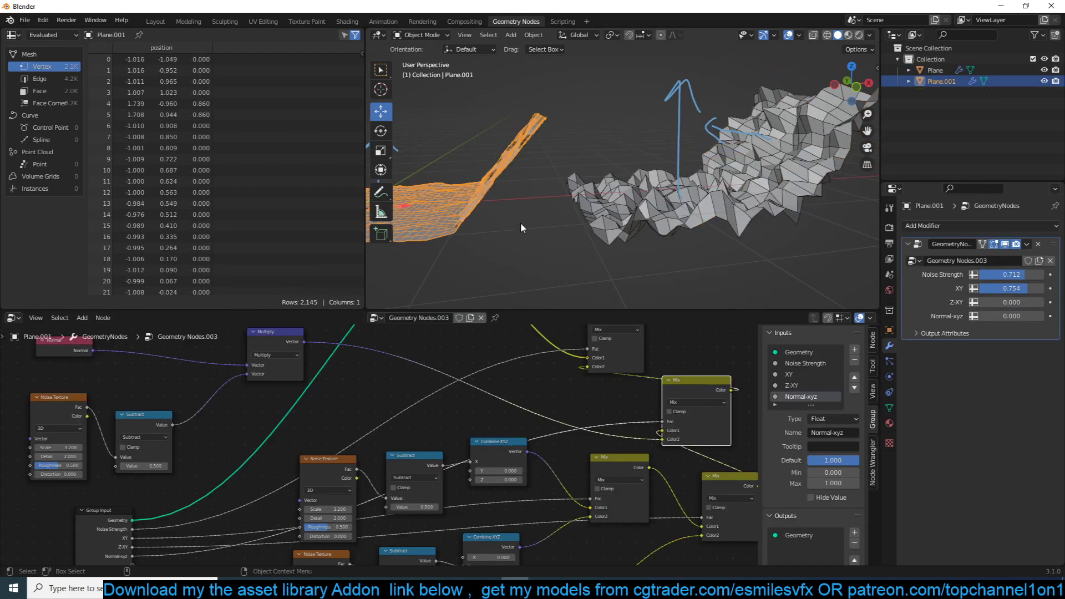
scroll(550, 528, "down", 6)
middle_click_drag(567, 467, 494, 500)
left_click_drag(709, 331, 606, 355)
scroll(577, 383, "up", 2)
middle_click_drag(539, 400, 522, 401)
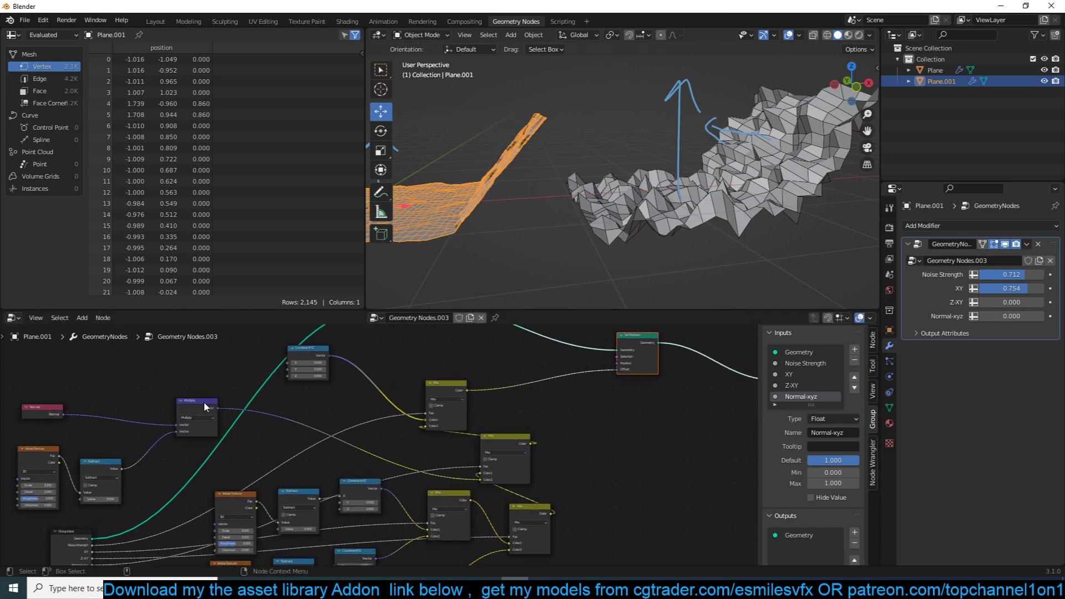
Duplicate the Multiply vector math node onto the link between the final Mix node and Set Position's Offset, and change its operation to Add.
left_click(205, 401)
key("shift+d")
left_click(744, 356)
scroll(655, 373, "up", 2)
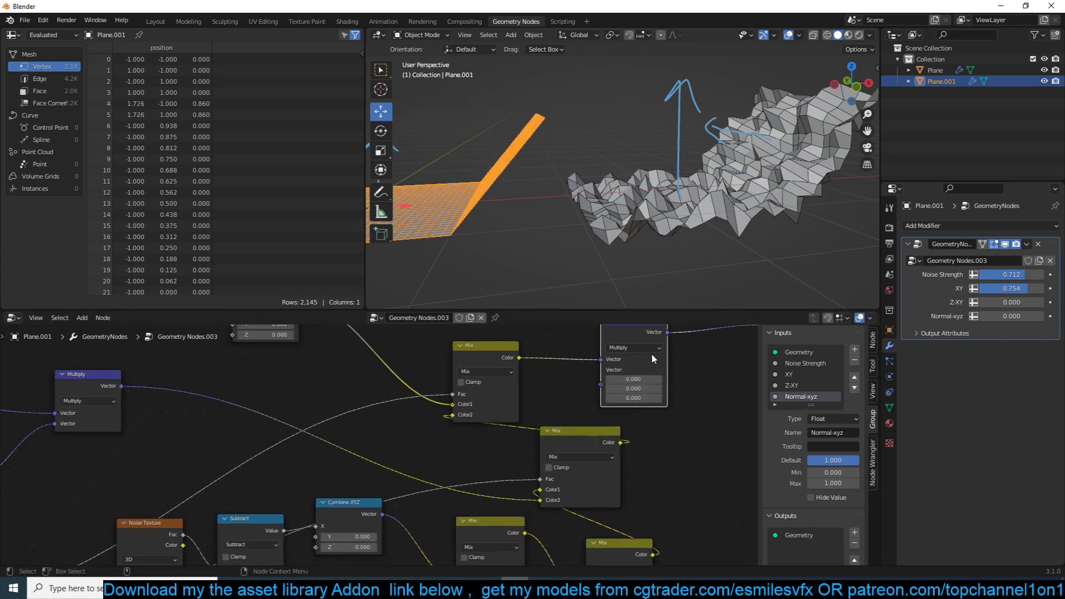
left_click(655, 348)
left_click(628, 360)
middle_click_drag(577, 389, 677, 391)
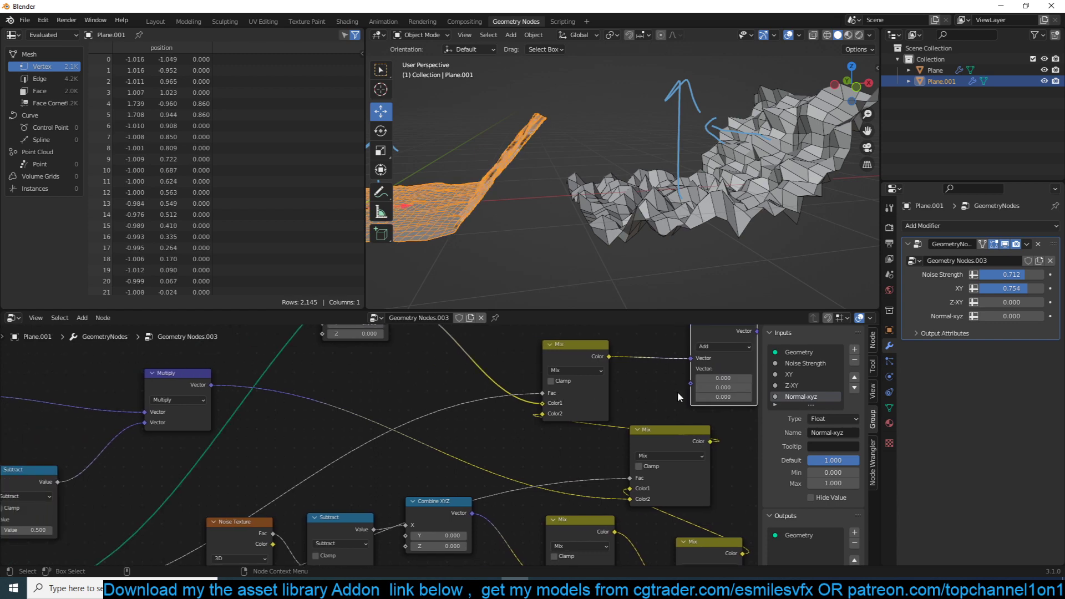
mouse_move(724, 388)
left_mouse_down()
mouse_move(737, 397)
mouse_move(724, 397)
left_mouse_up()
scroll(644, 403, "down", 2)
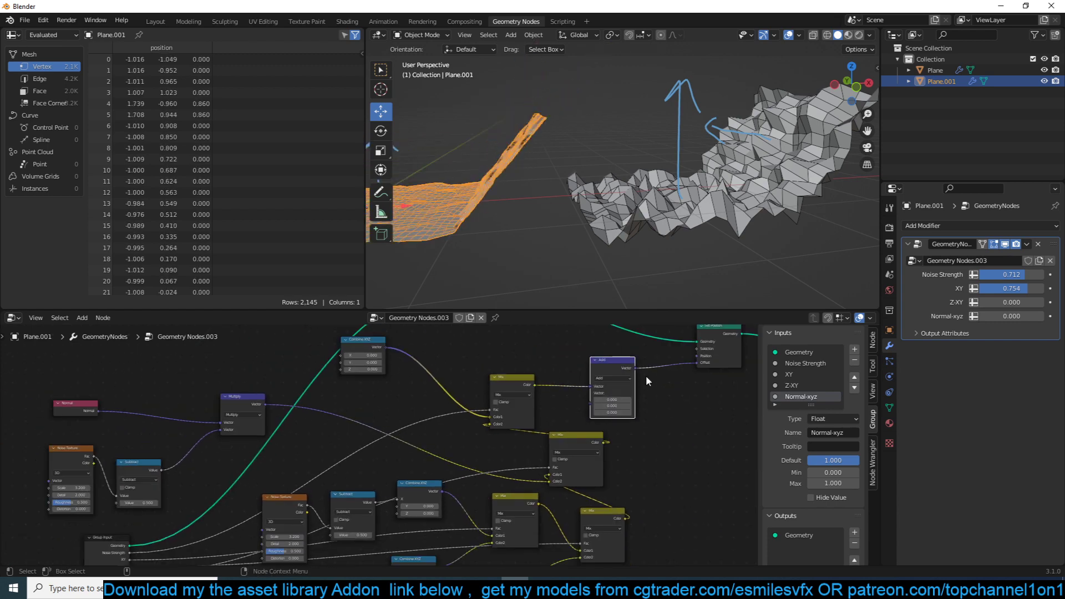
middle_click_drag(646, 375, 603, 373)
Move the lower Mix nodes aside, duplicate the Normal node, and connect the copy to the Add node's second Vector input.
left_click(524, 452)
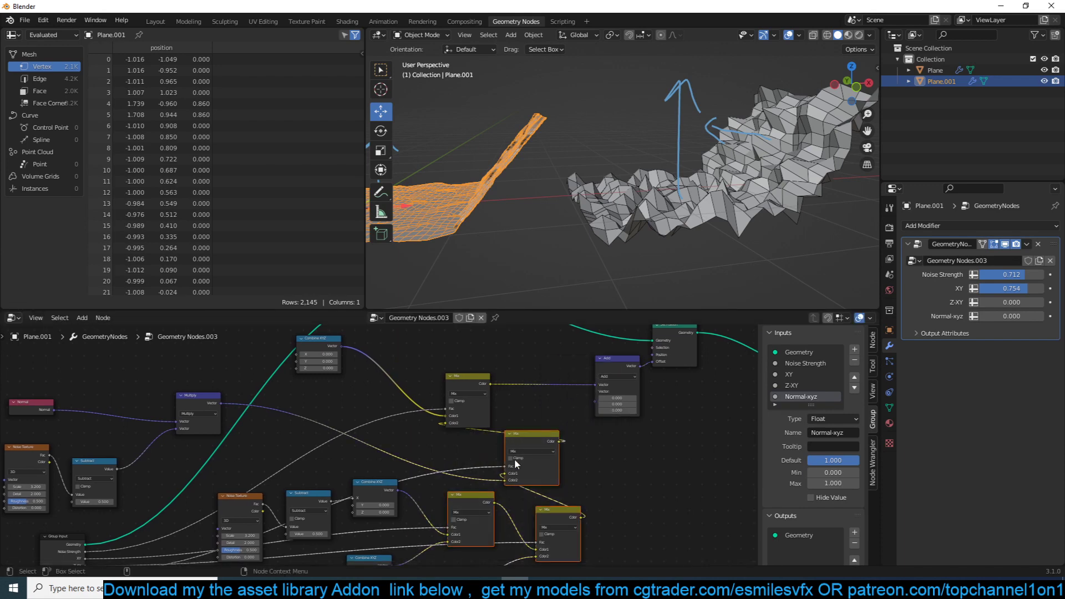
left_click_drag(514, 460, 395, 519)
left_click(27, 404)
key("shift+d")
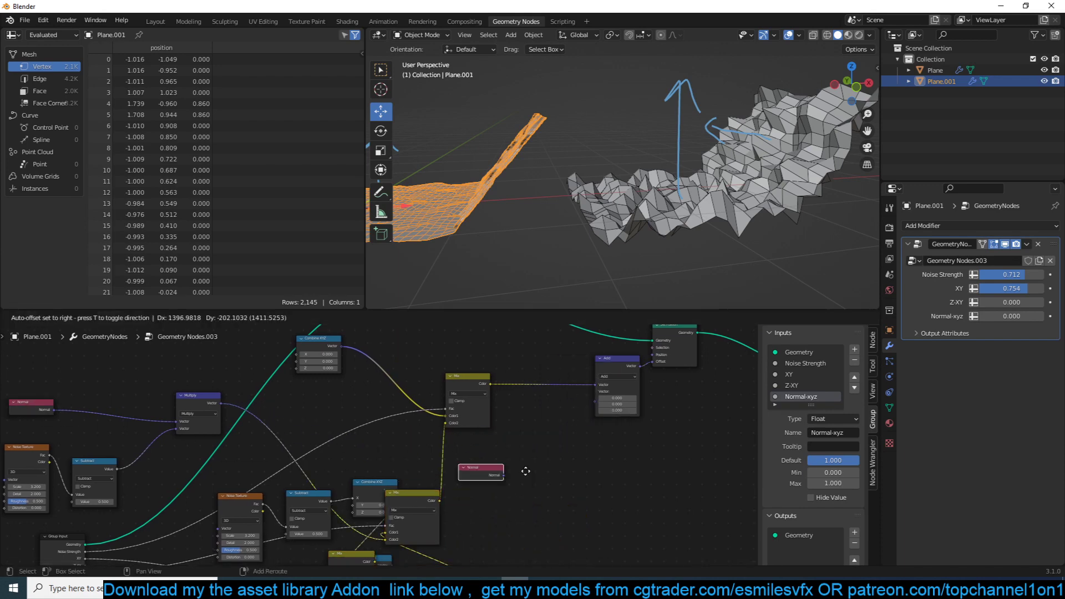
left_click(537, 475)
middle_click_drag(572, 455, 554, 453)
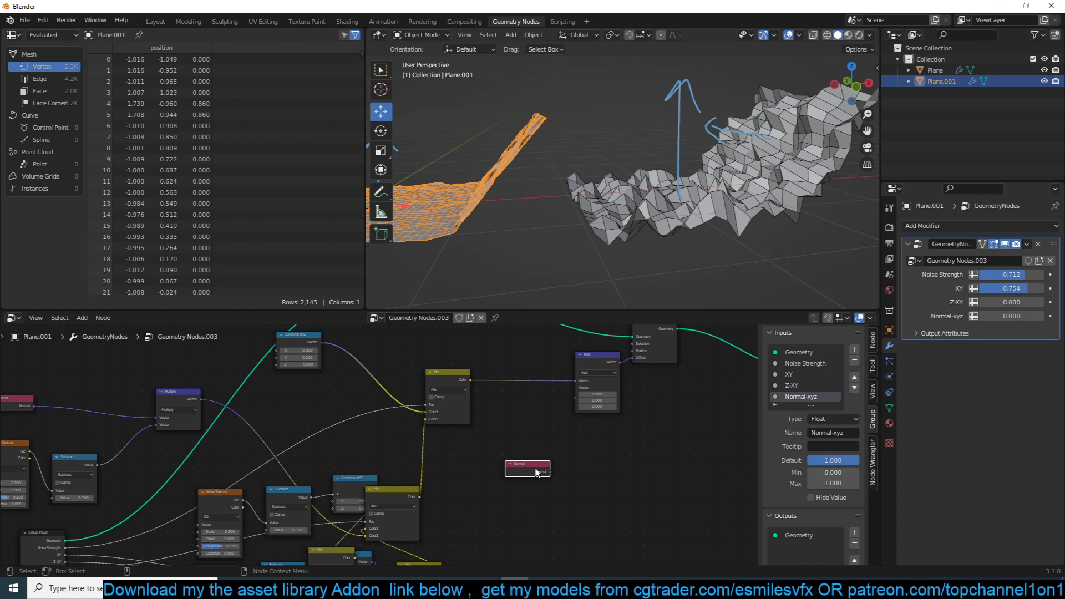
left_click_drag(535, 472, 574, 387)
scroll(581, 303, "up", 2)
scroll(636, 388, "up", 1)
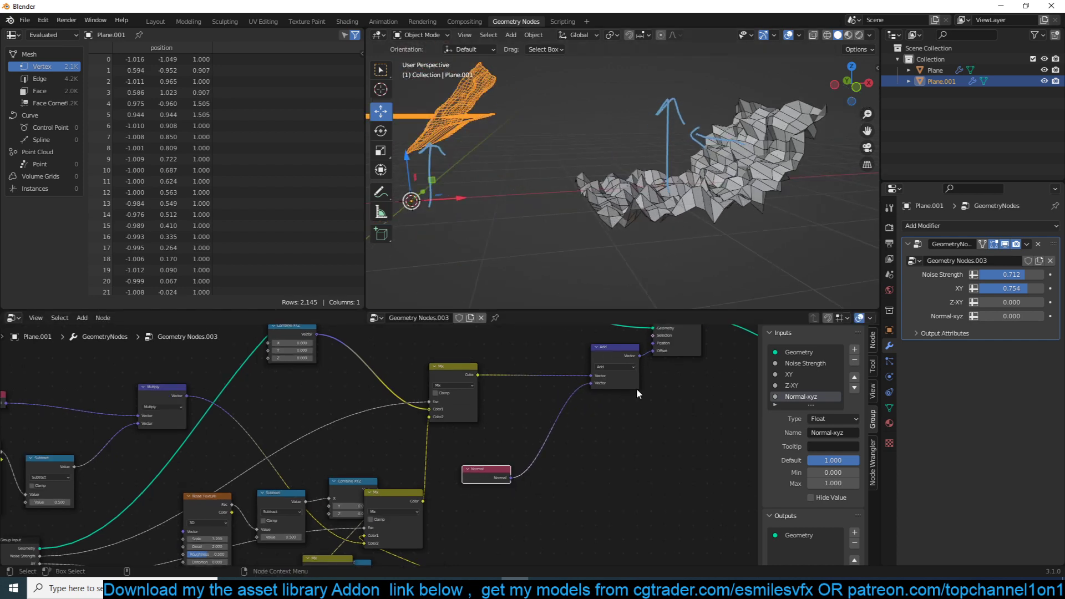
Insert a copy of the Add node after the duplicated Normal, switch it to Multiply, and adjust its three vector factors together.
key("shift+d")
left_click(580, 418)
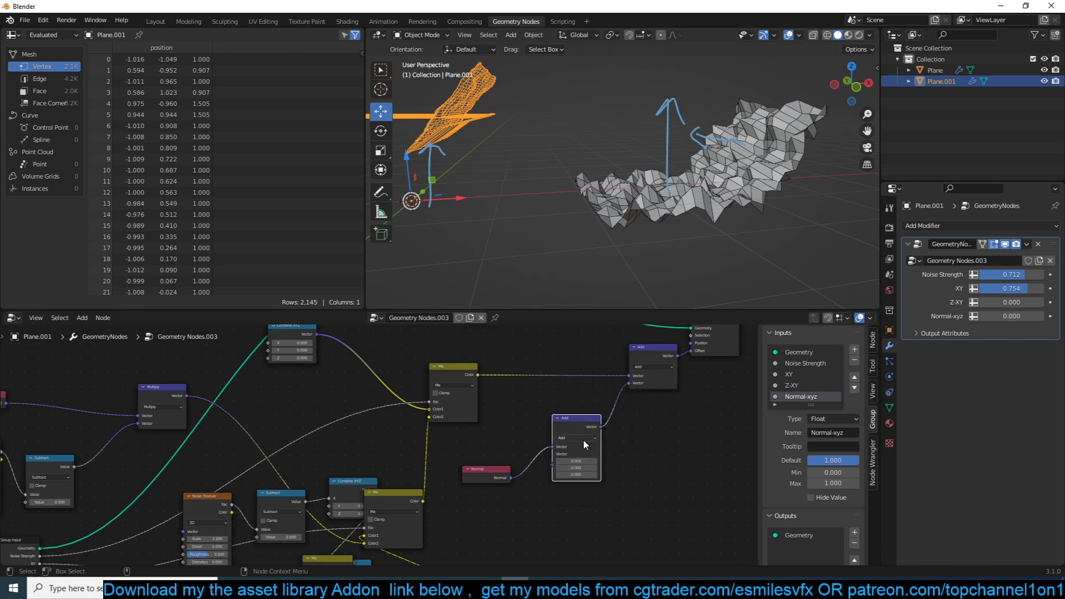
left_click(572, 435)
left_click(577, 458)
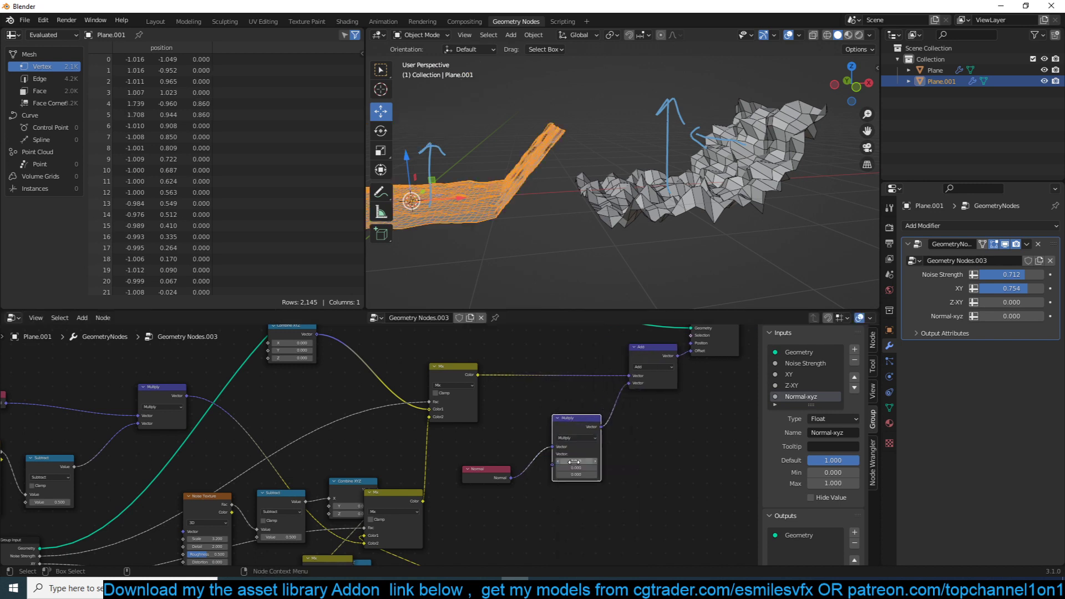
mouse_move(579, 460)
left_mouse_down()
mouse_move(588, 474)
mouse_move(616, 474)
mouse_move(563, 474)
mouse_move(588, 475)
mouse_move(577, 475)
left_mouse_up()
Select the original displaced plane and set its Displace modifier's Midlevel to 0.000.
left_click(694, 218)
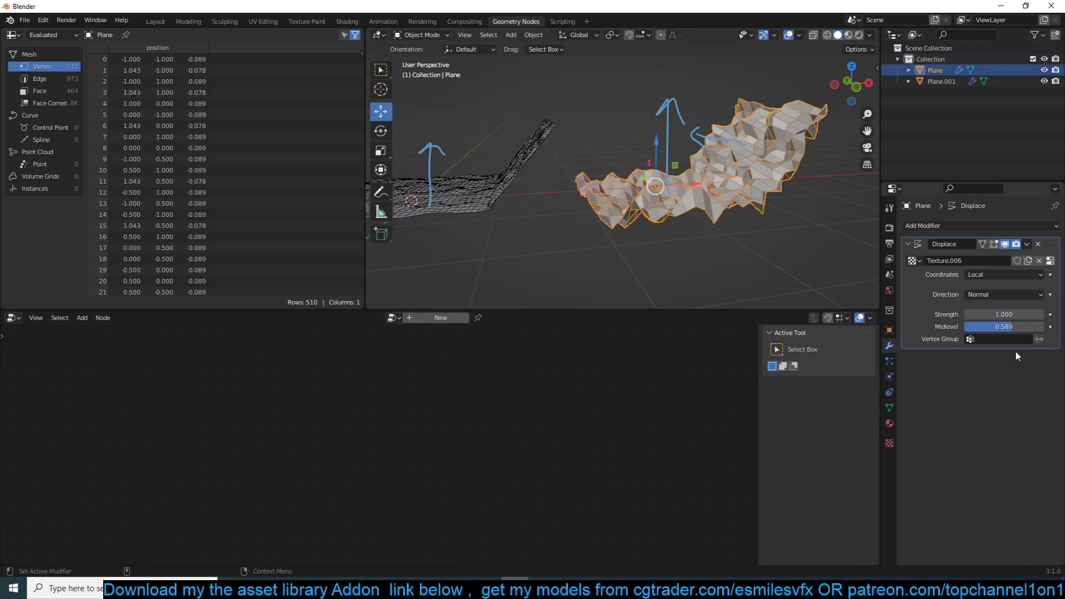
left_click_drag(1016, 327, 966, 327)
scroll(615, 149, "down", 3)
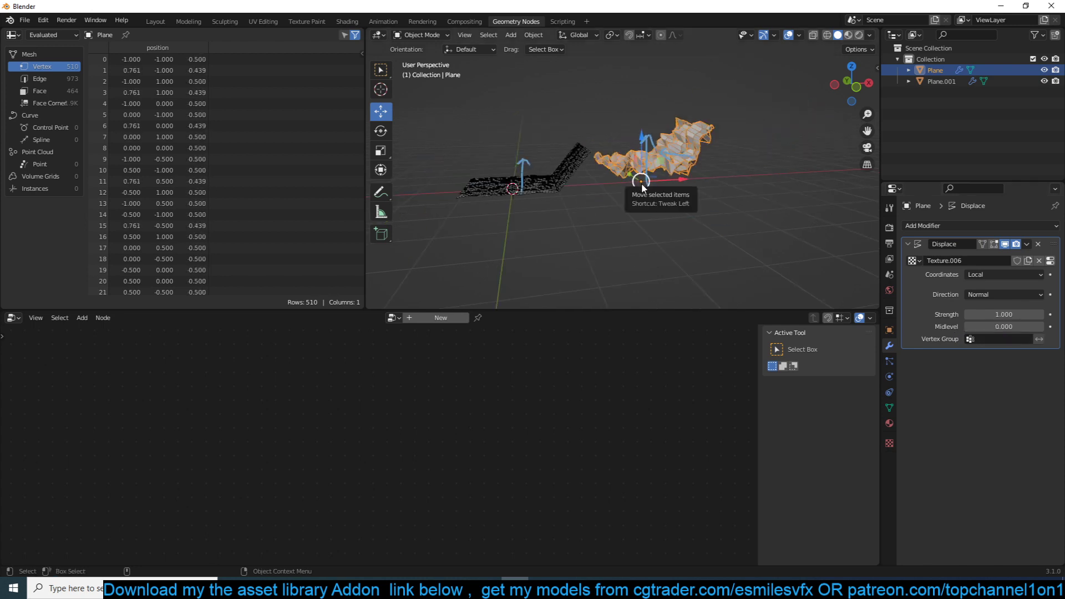